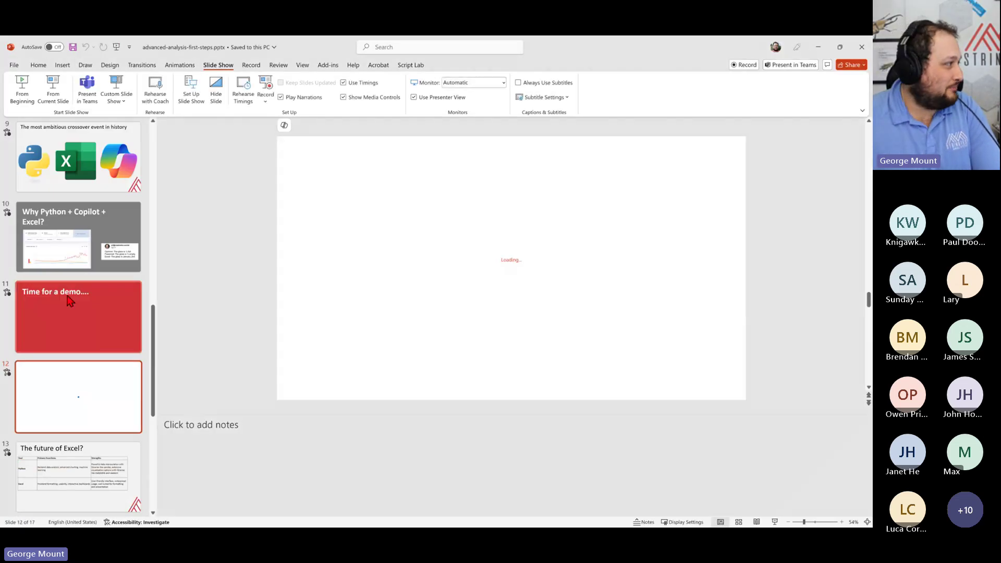
scroll(73, 292, down, 3)
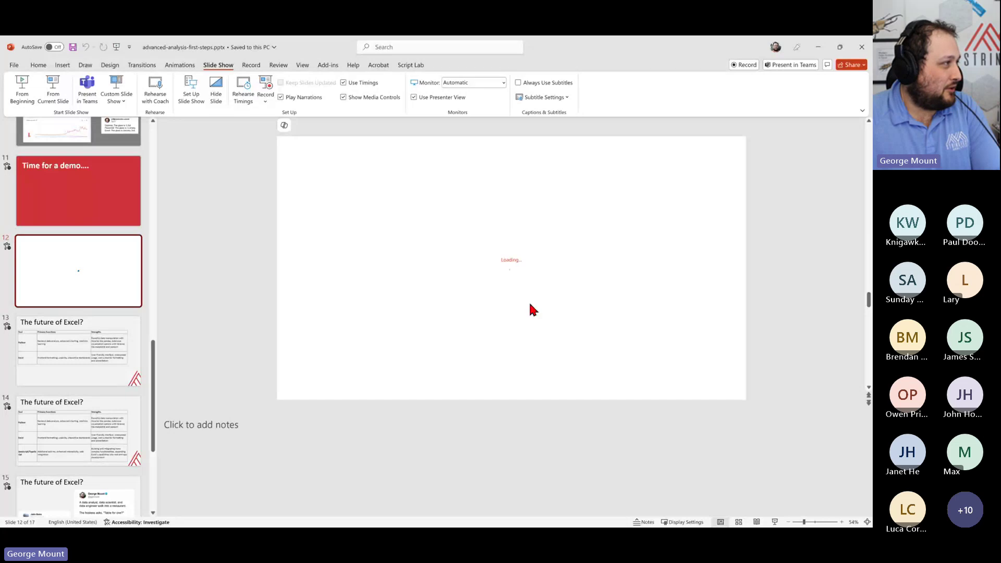
click(489, 427)
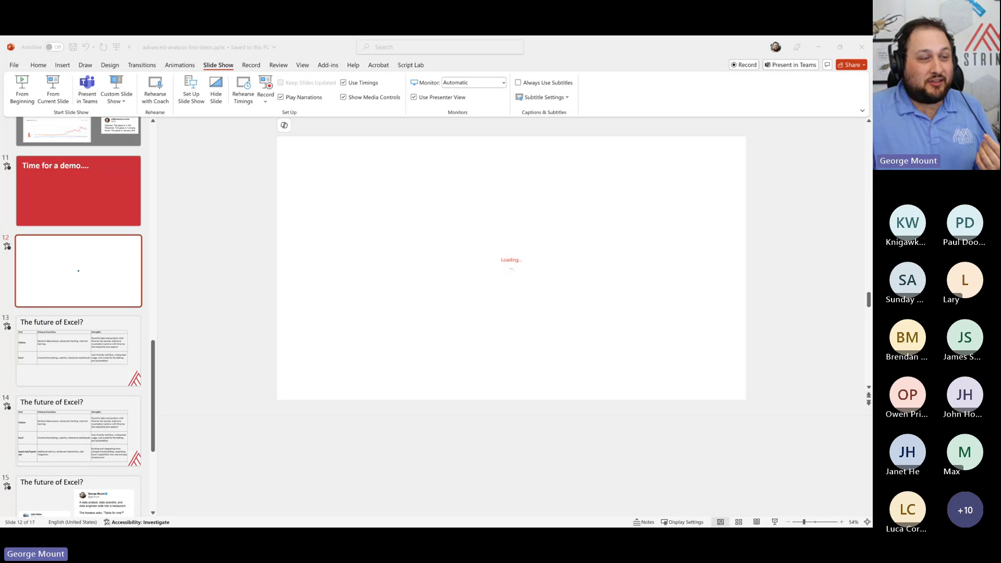
click(128, 281)
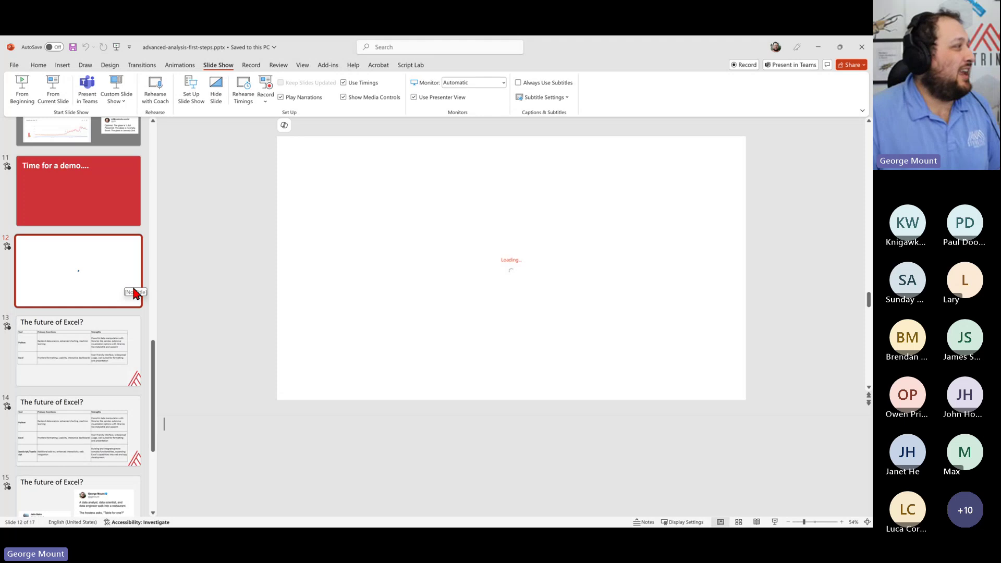
click(111, 281)
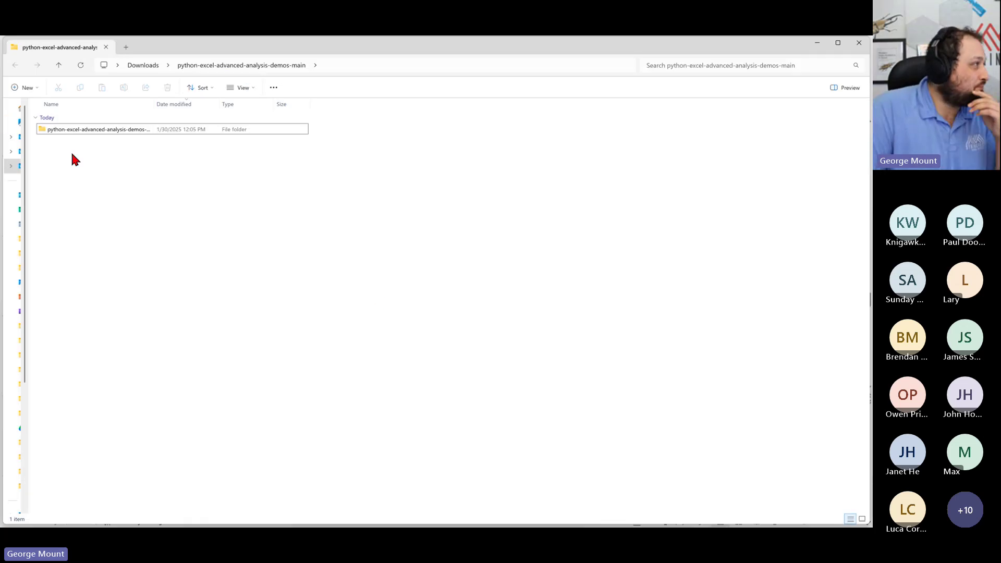
Open advanced-analysis-getting-started-demo.xlsx from the demo-files folder inside python-excel-advanced-analysis-demos-main and enable editing.
click(78, 134)
double_click(78, 133)
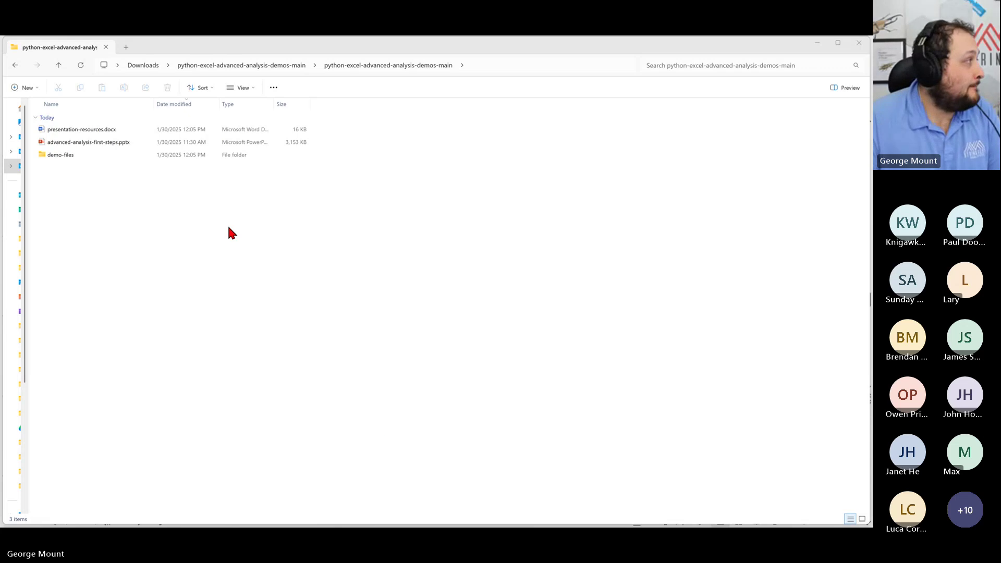
double_click(59, 156)
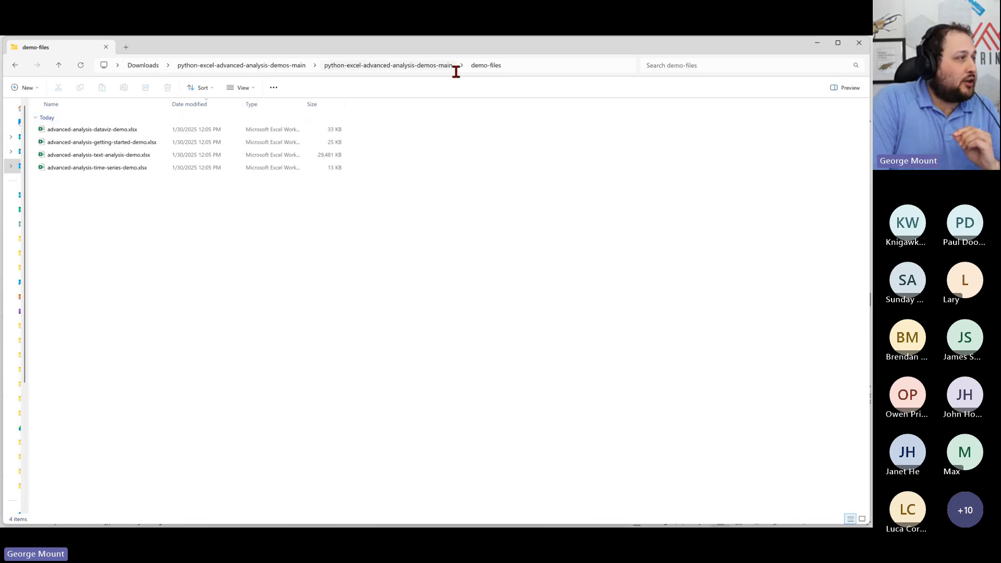
click(101, 144)
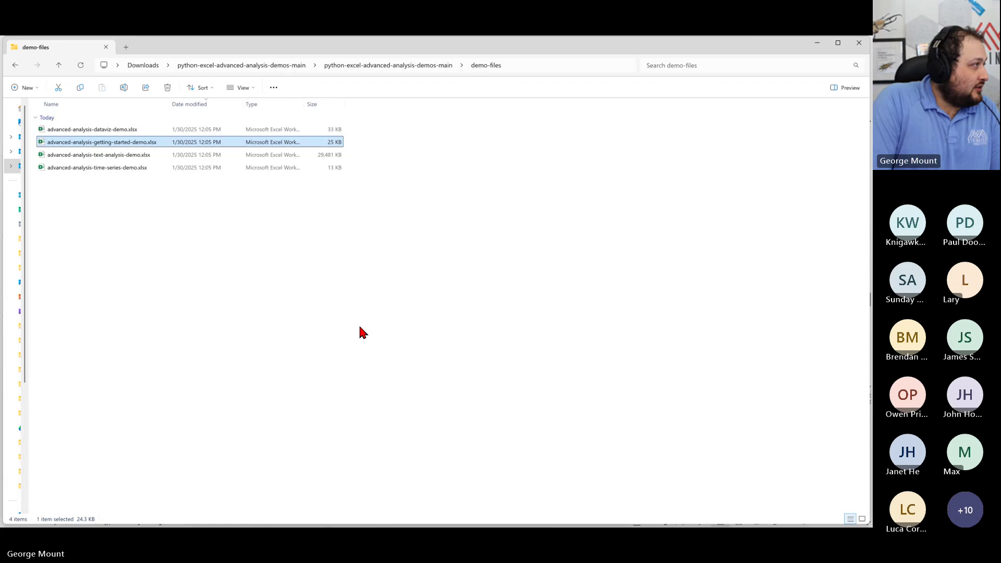
key(Return)
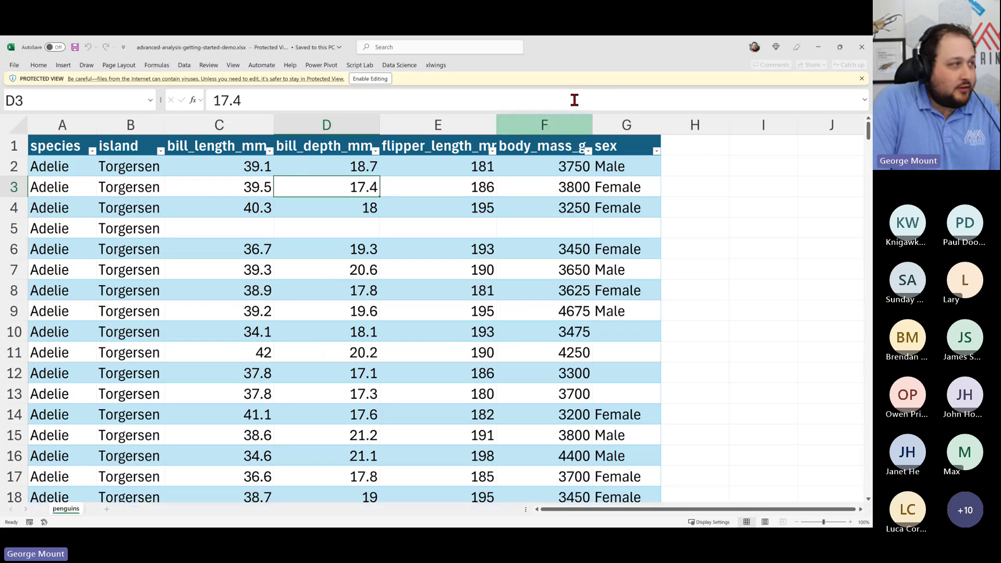
click(382, 79)
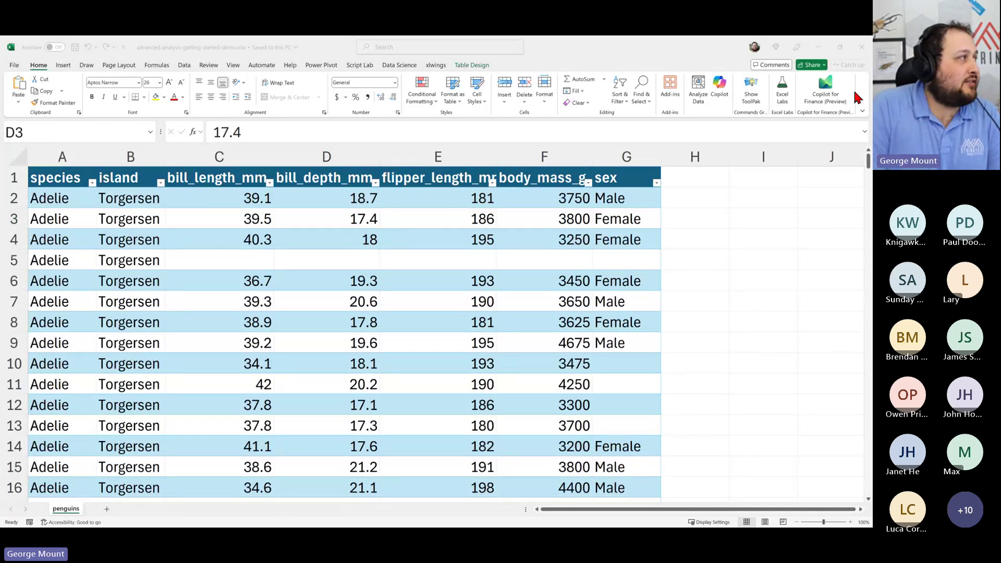
Examine the penguins table's columns and sample rows, including the blank measurements in row 5.
key(alt+Tab)
click(185, 51)
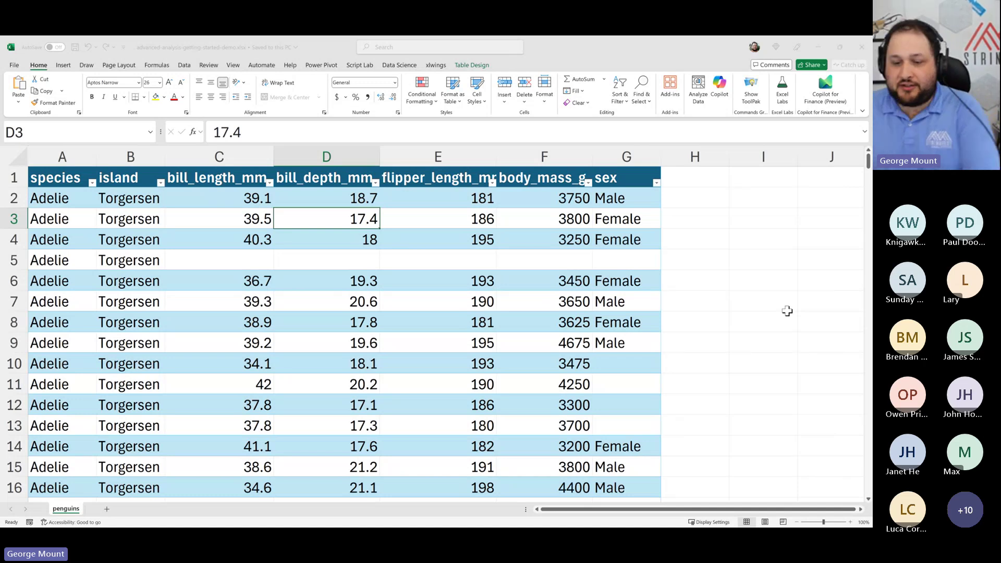
click(330, 241)
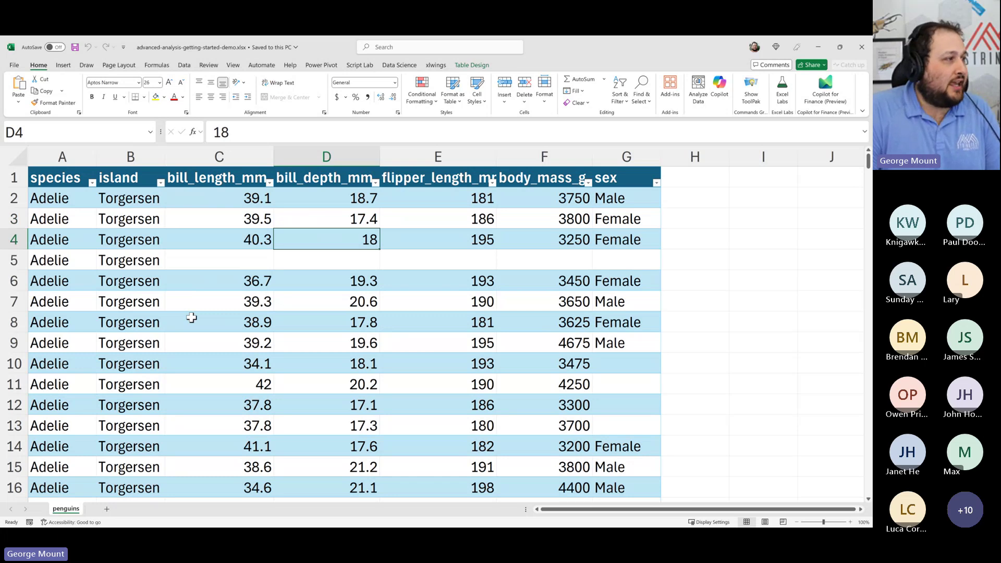
ctrl+scroll(191, 318, down, 1)
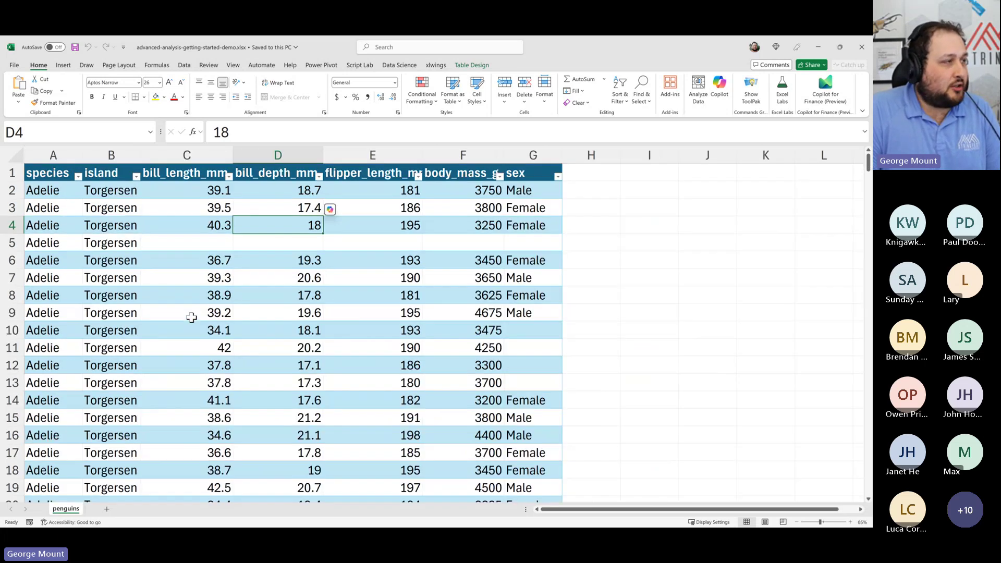
click(245, 193)
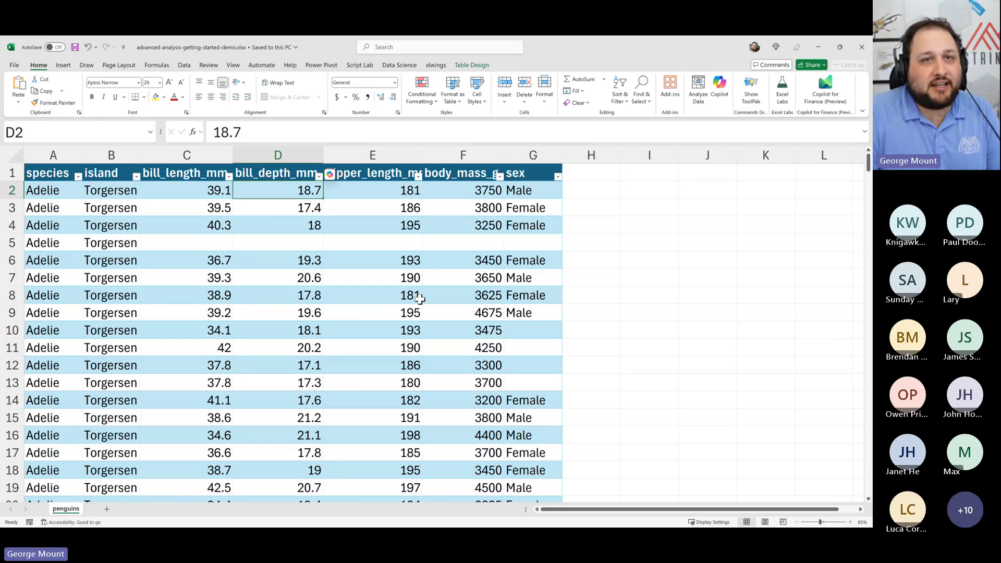
click(517, 224)
drag(186, 242, 305, 330)
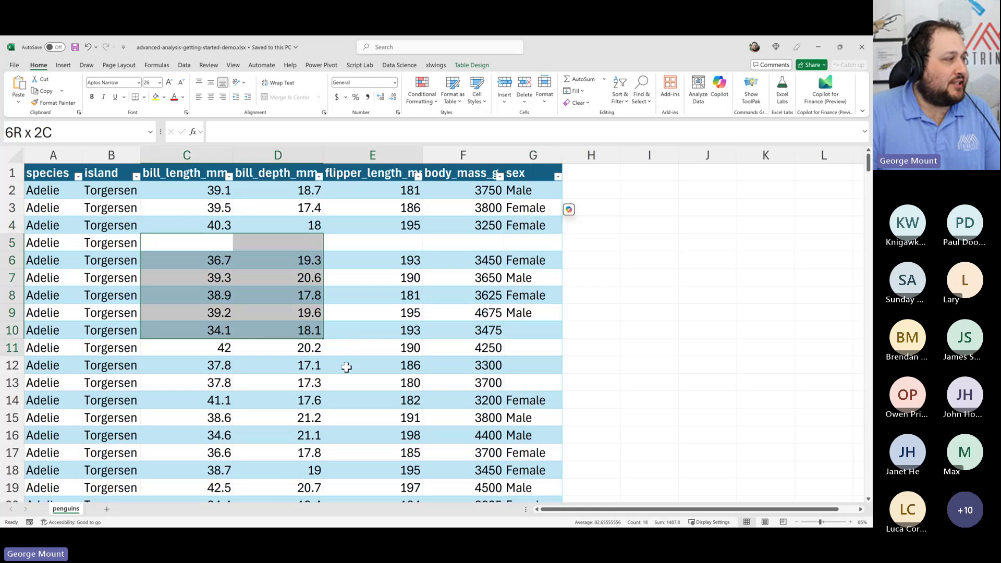
click(470, 211)
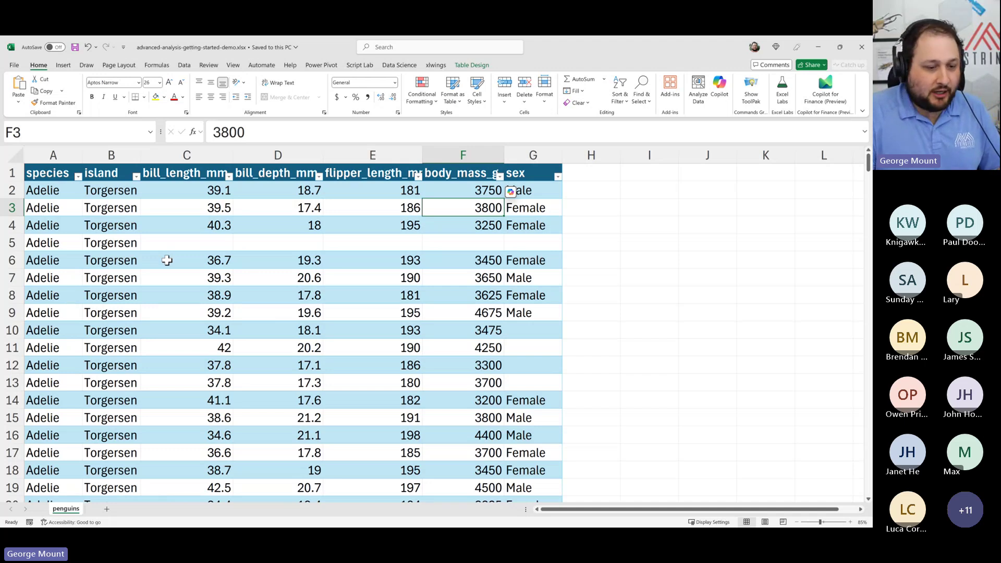
click(171, 202)
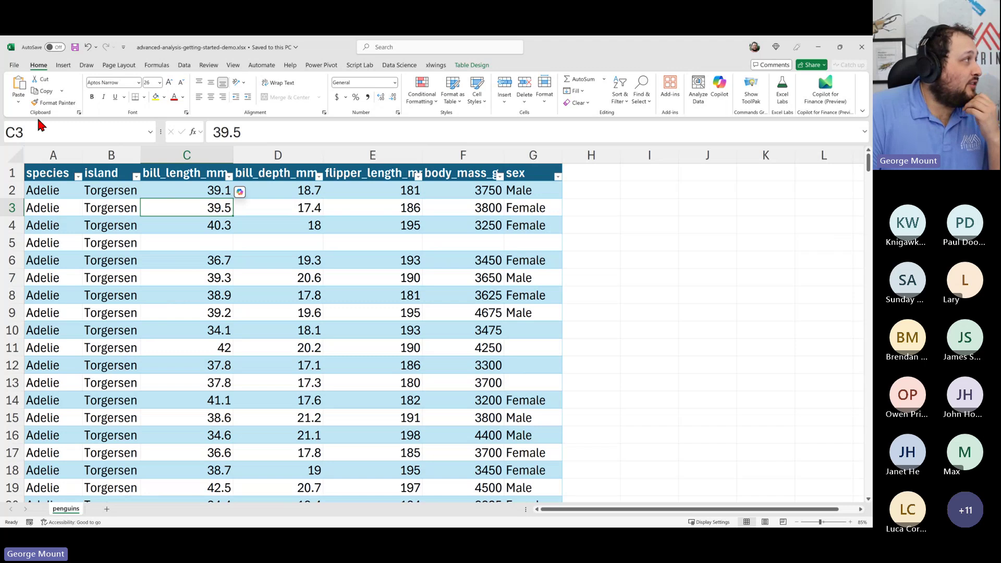
Turn on AutoSave by uploading the workbook to the Stringfest Analytics OneDrive.
click(57, 47)
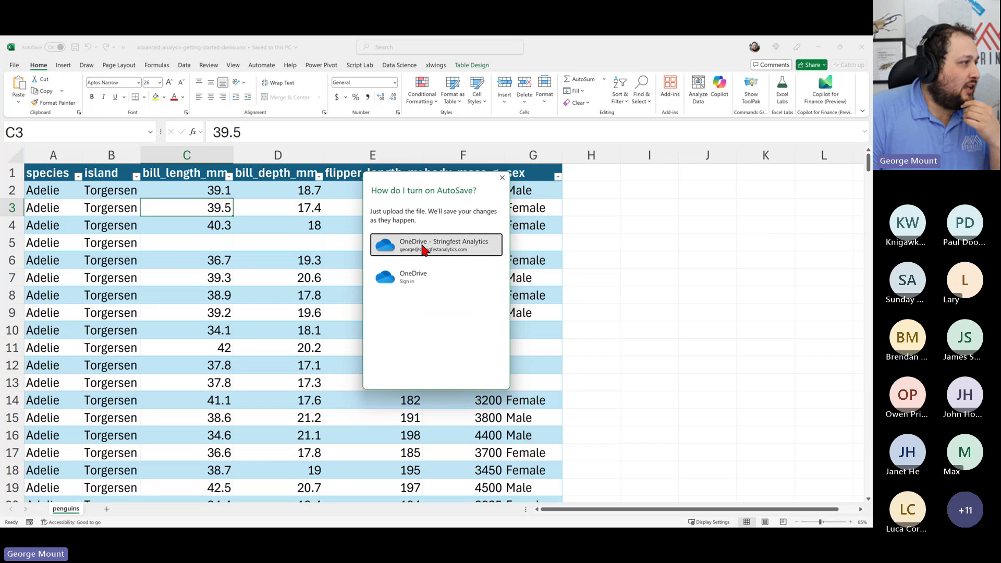
click(423, 250)
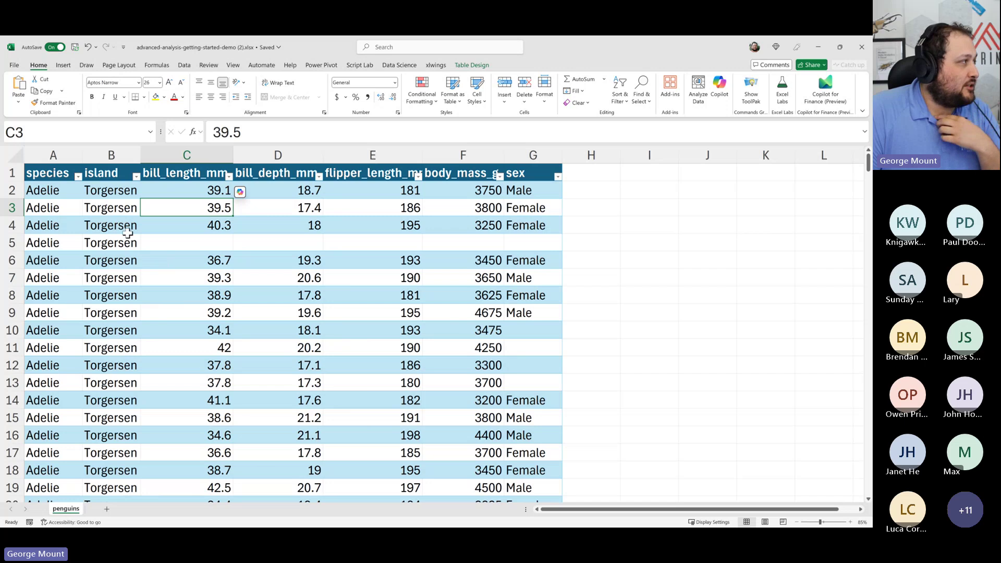
click(92, 201)
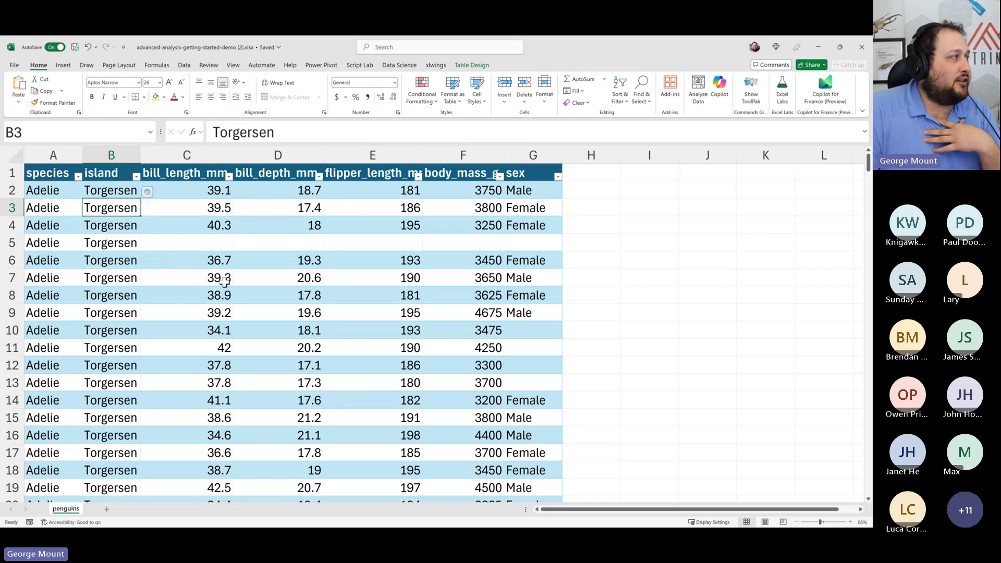
click(170, 205)
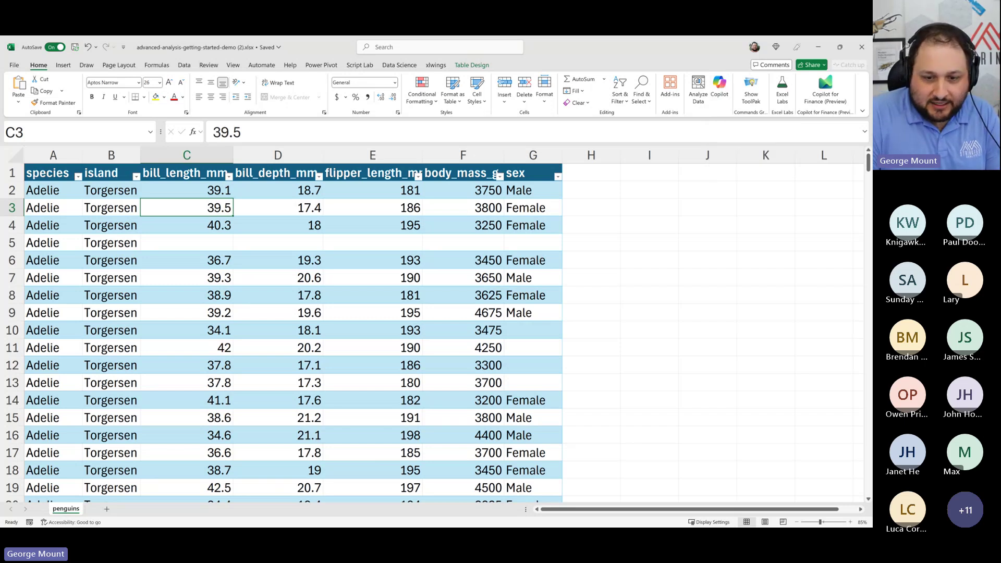
Minimize the File Explorer window, then open Copilot beside the penguins table and widen its pane up to column G.
key(alt+Tab)
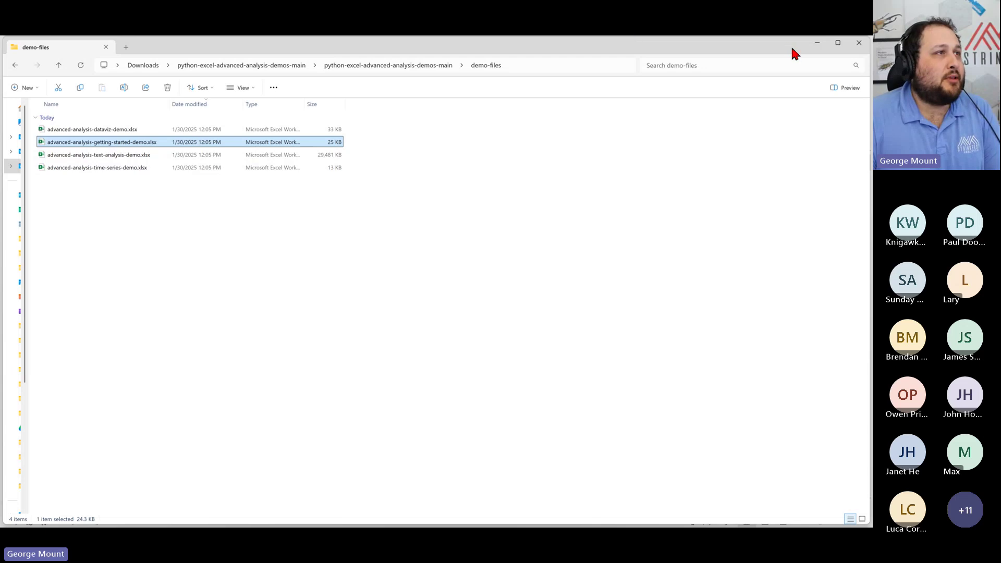
click(817, 43)
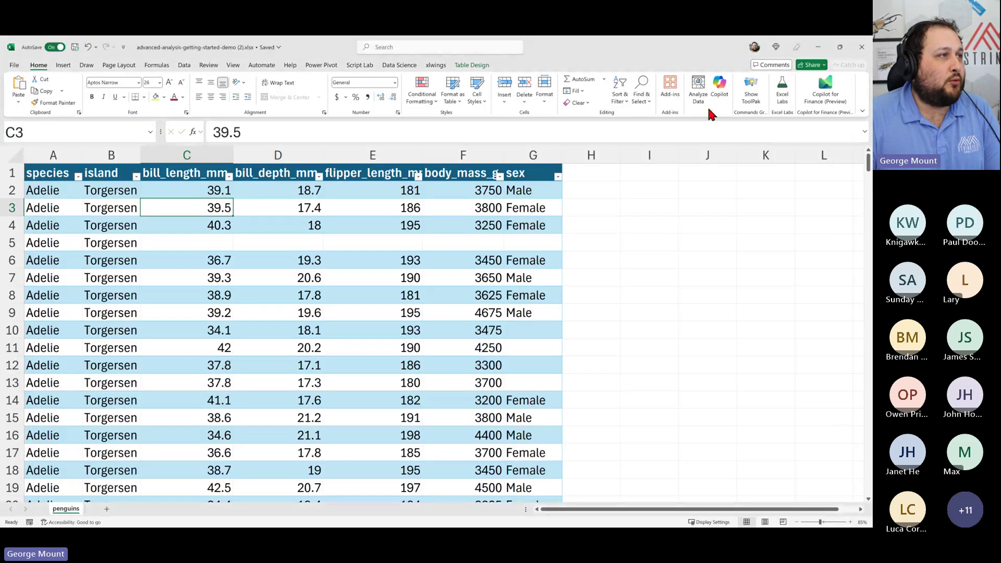
scroll(364, 316, down, 4)
scroll(365, 315, up, 4)
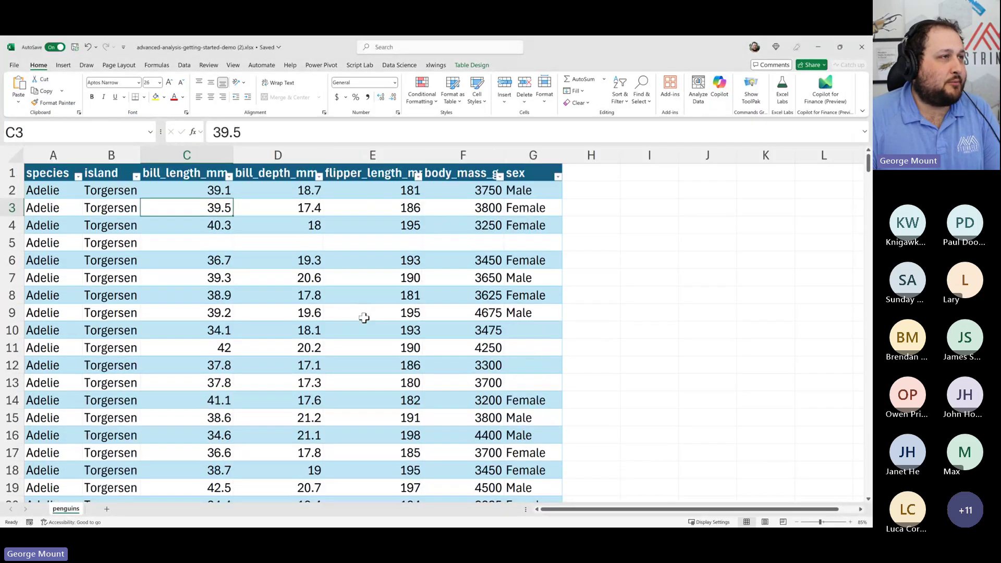
click(720, 86)
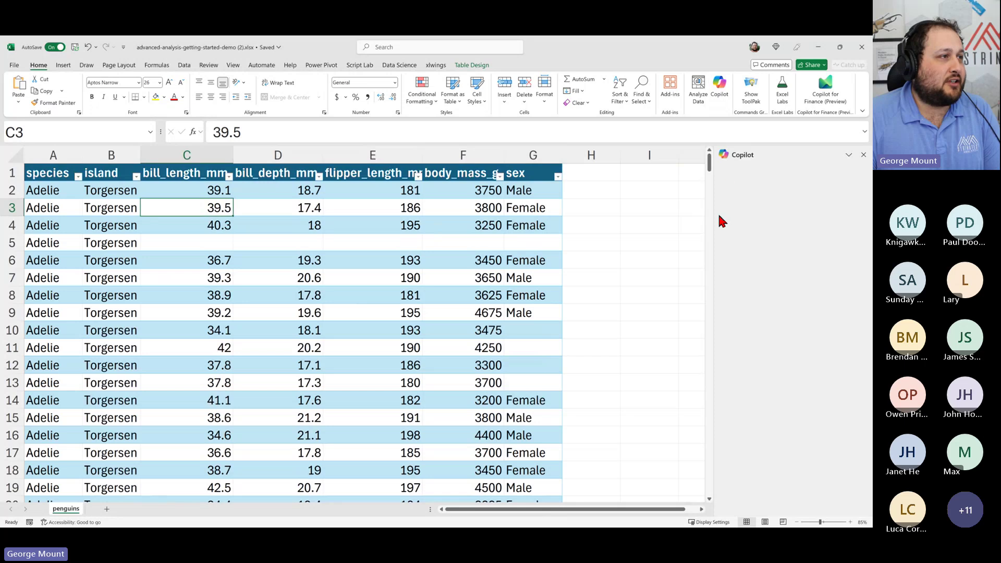
drag(713, 215, 558, 242)
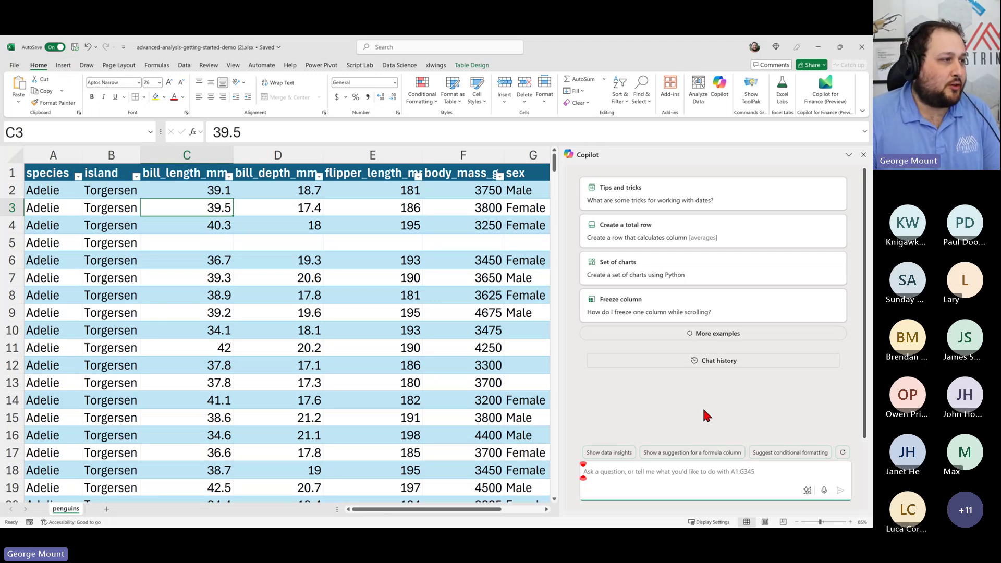
key(alt+Tab)
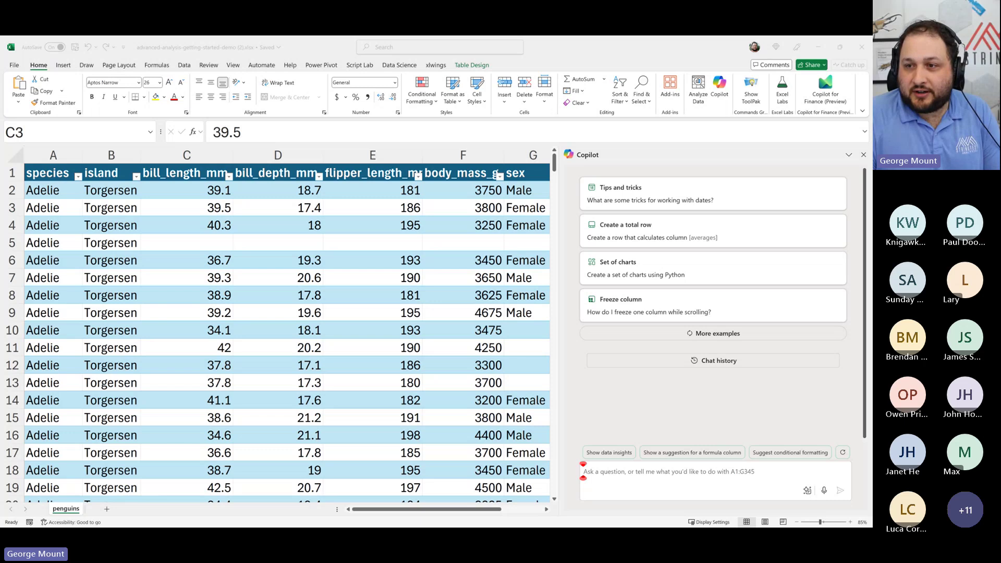
key(alt+Tab)
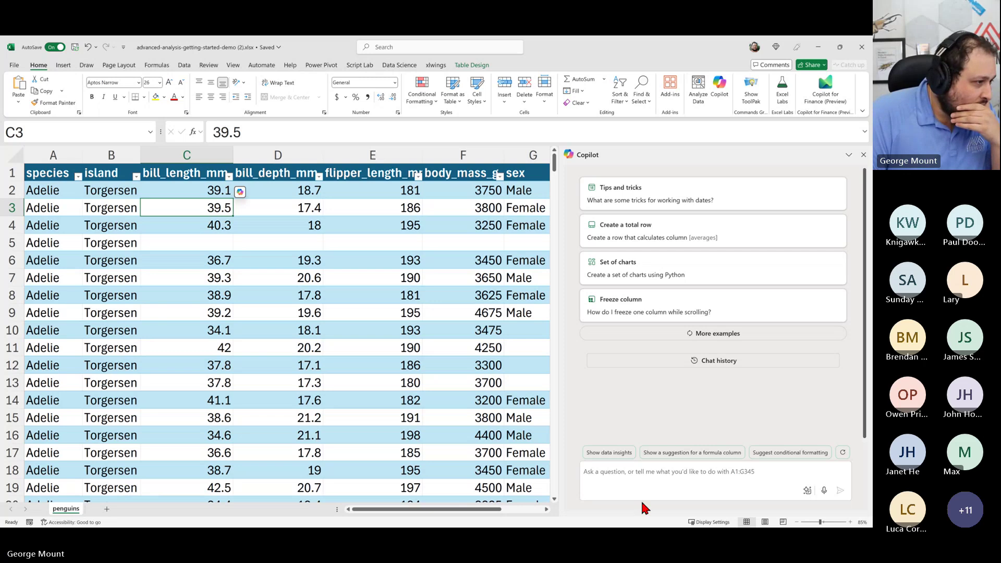
click(650, 475)
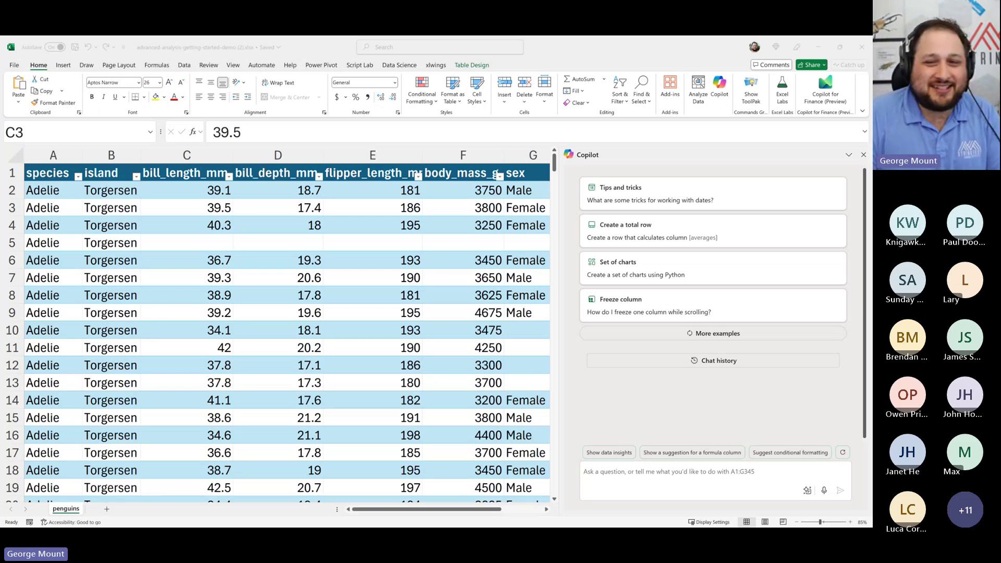
click(612, 476)
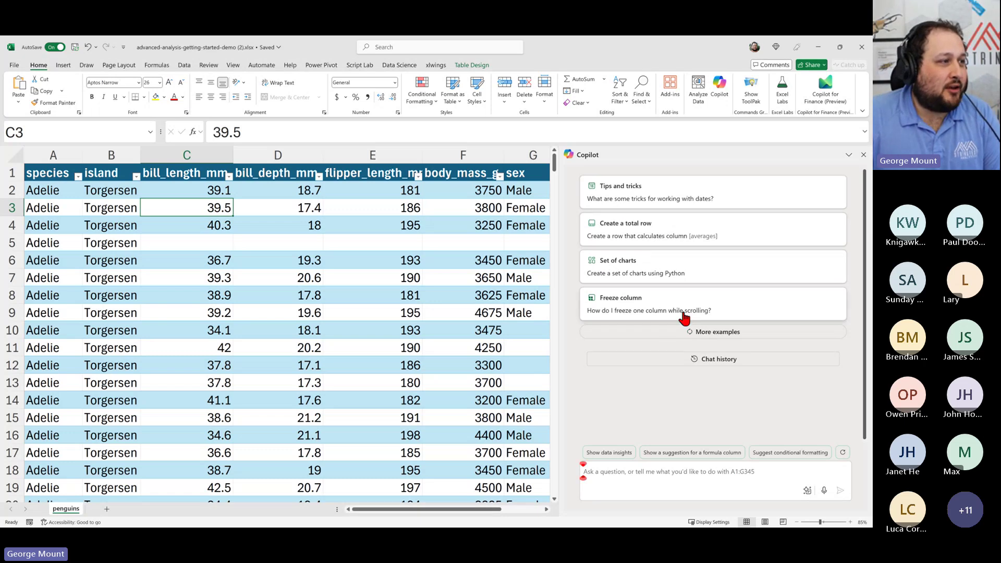
Browse several sets of Copilot's example prompts for ones that use Python, and place the cursor in the prompt box.
click(716, 336)
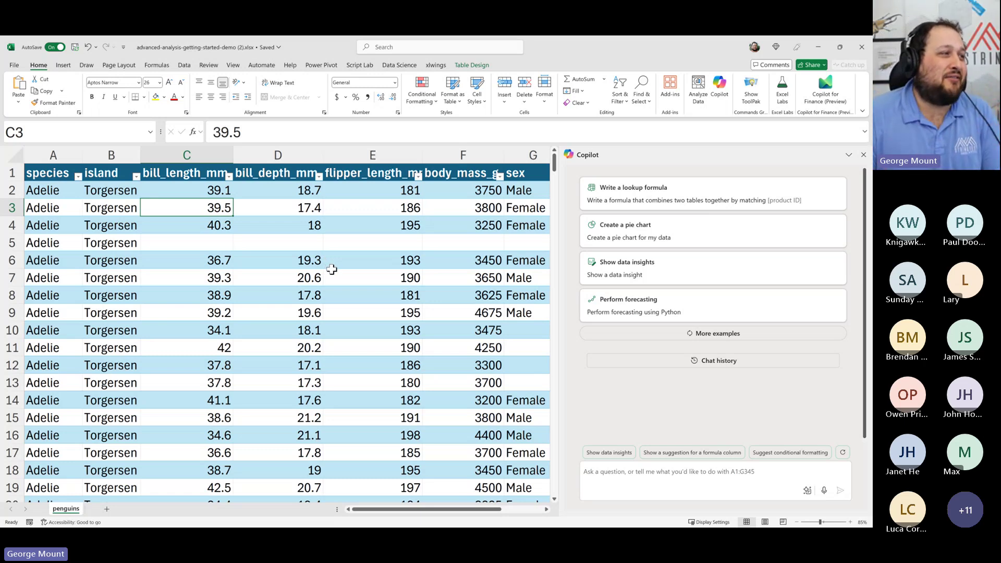
click(673, 335)
click(673, 336)
click(680, 338)
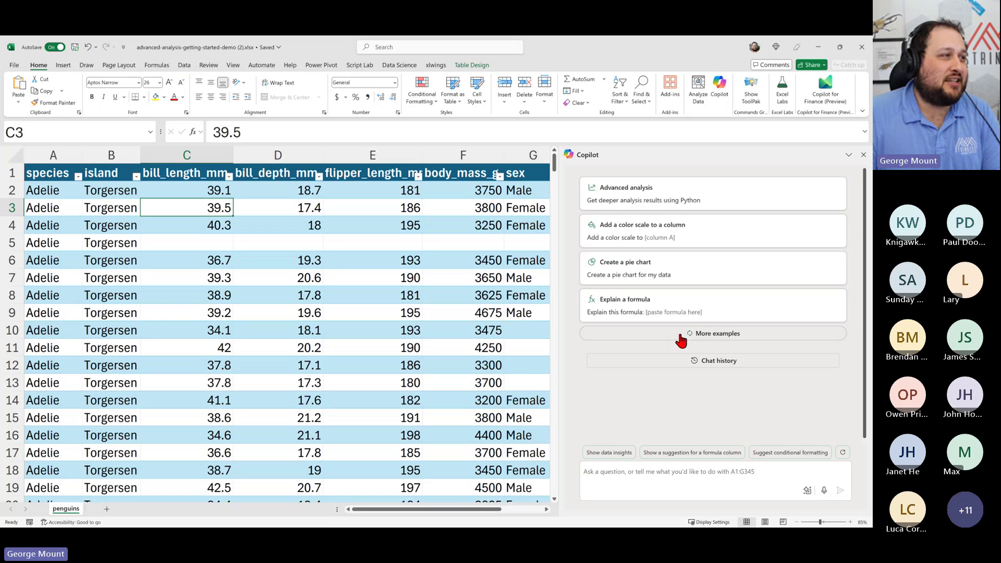
click(680, 341)
click(681, 341)
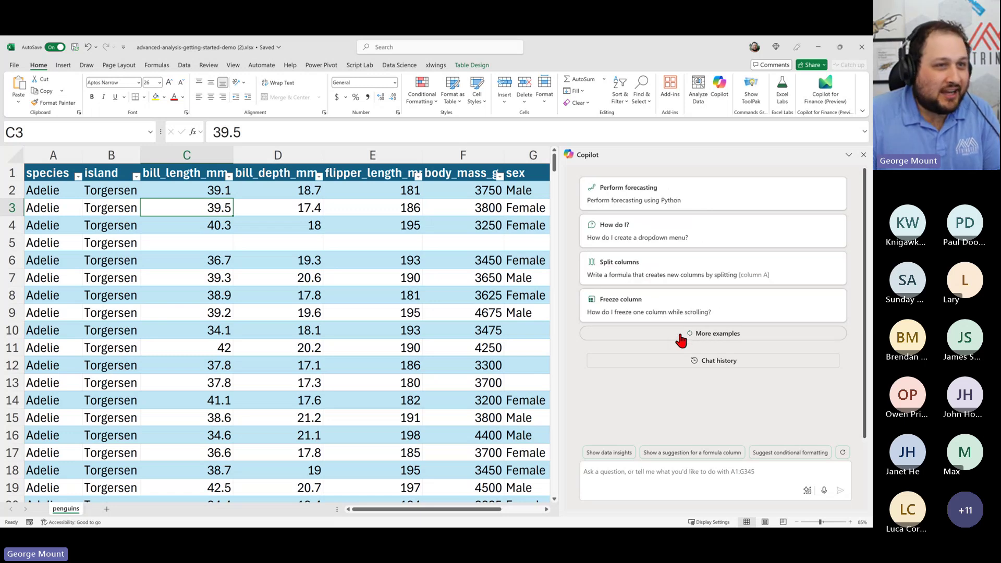
click(682, 341)
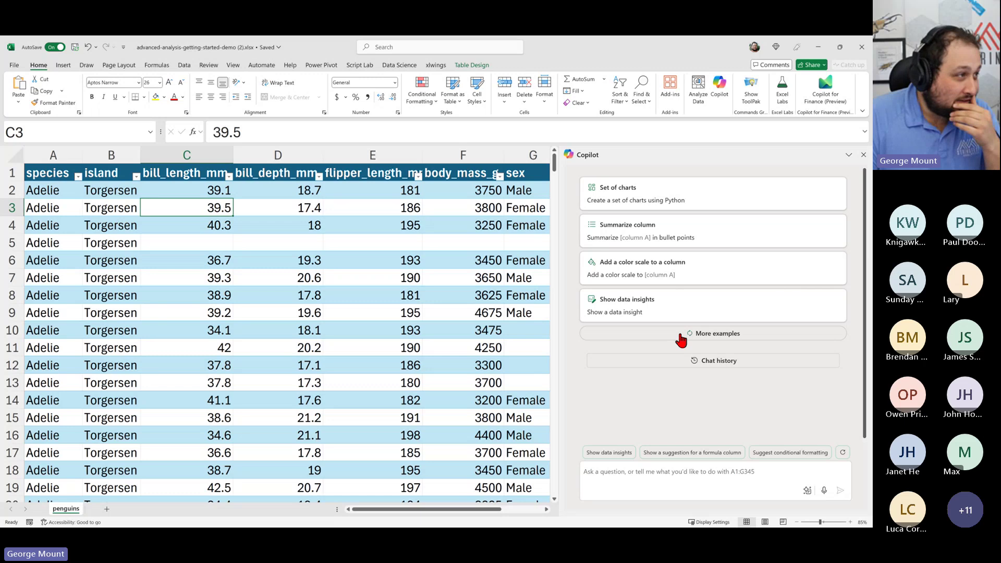
click(681, 341)
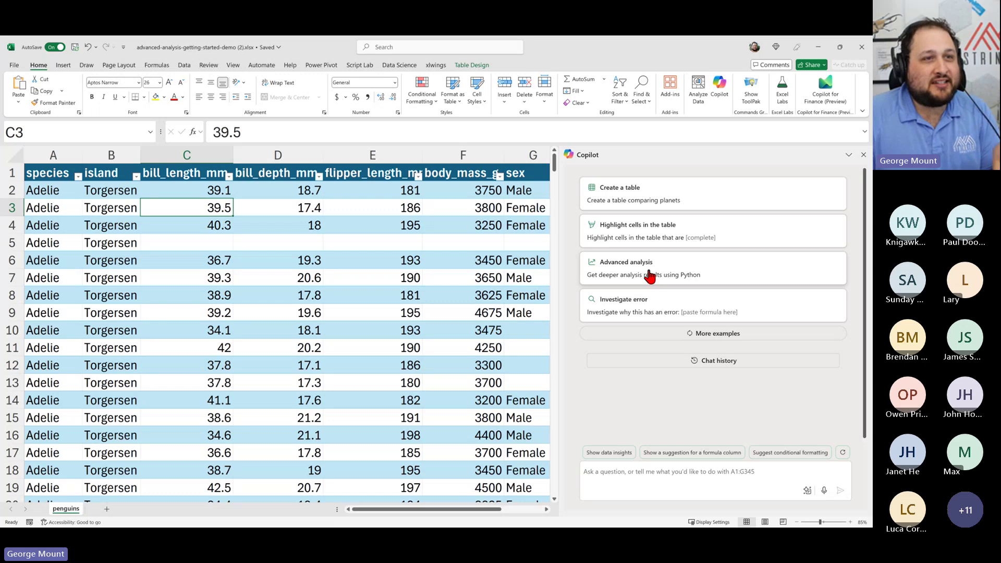
click(615, 472)
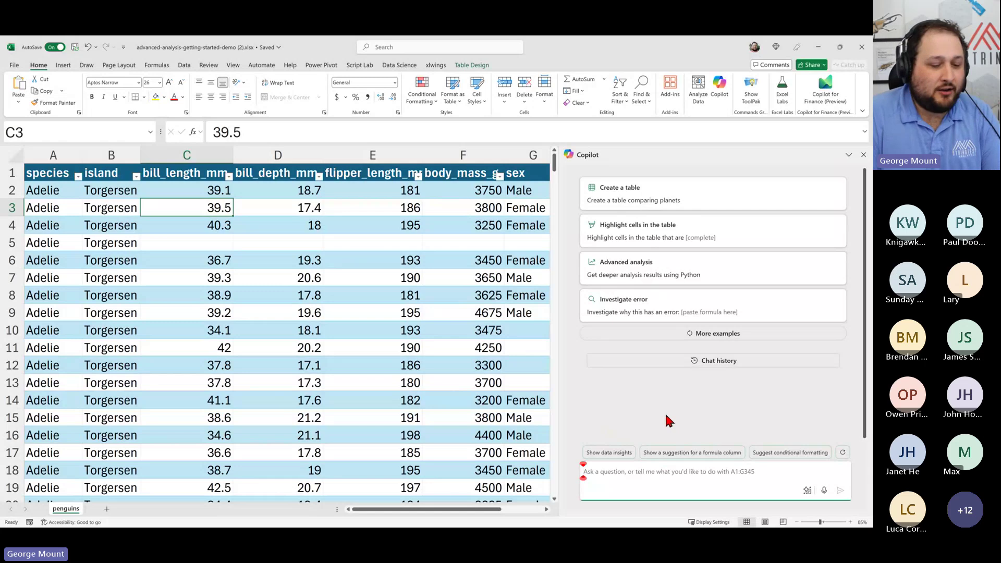
Ask Copilot for "Advanced analysis with Python" and read through the actions it says it will perform.
text(Advanced)
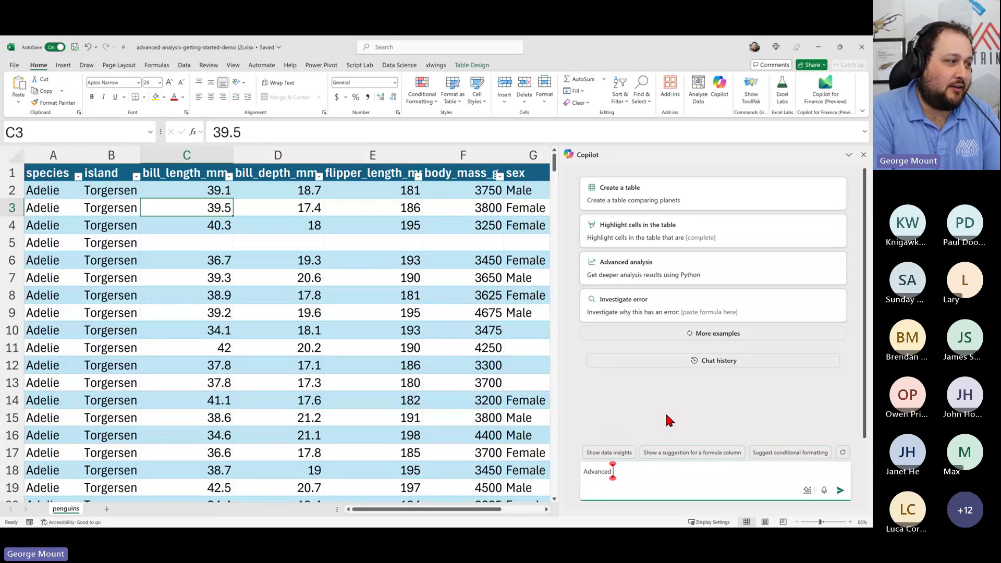
text( analy)
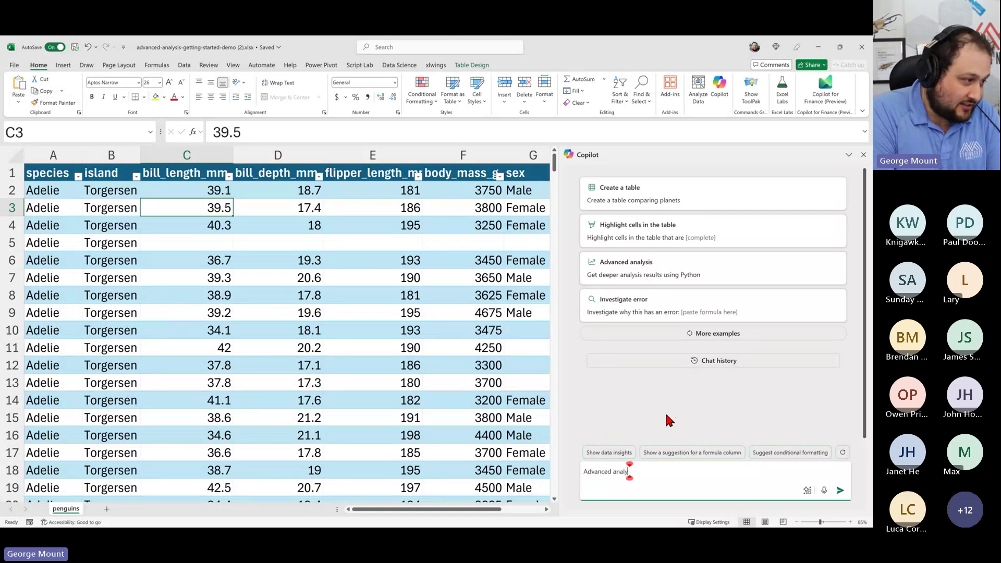
text(sis w)
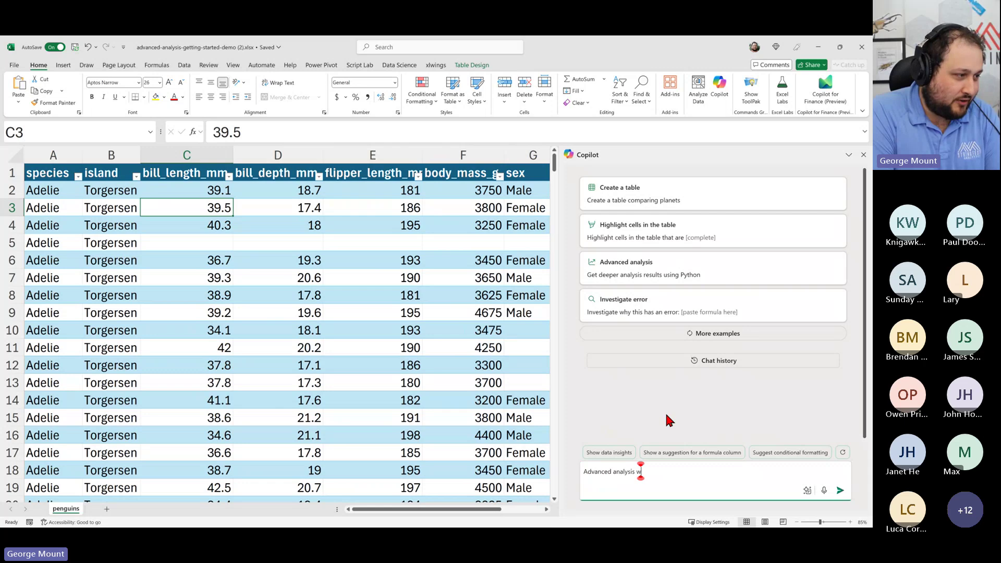
text(ith Python)
key(Return)
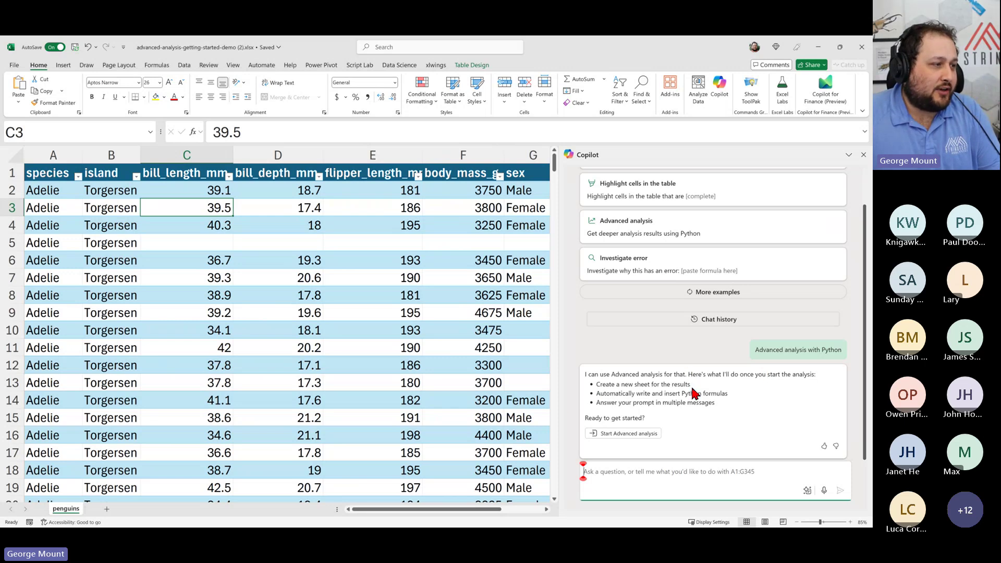
drag(650, 394, 727, 394)
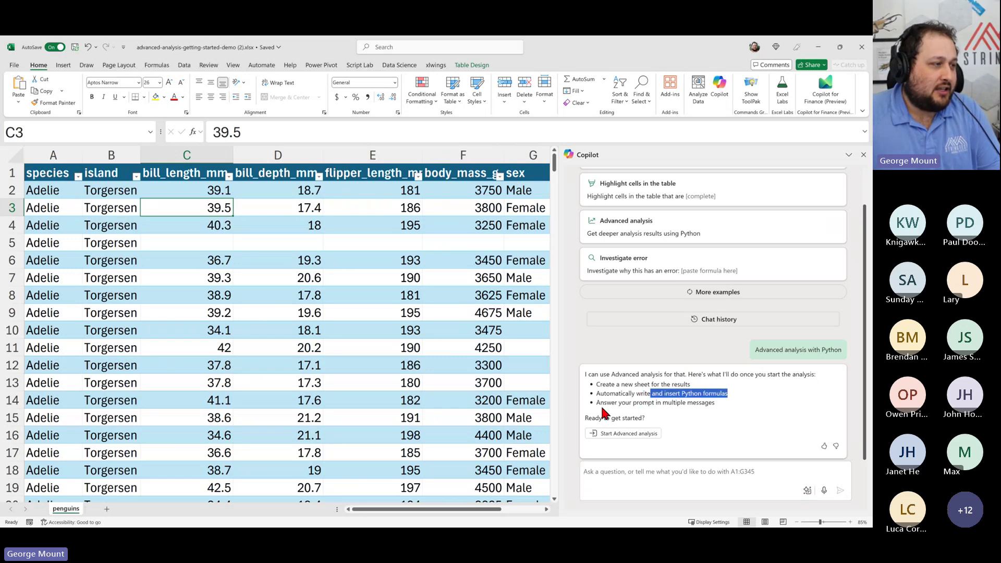
drag(600, 403, 727, 404)
click(729, 408)
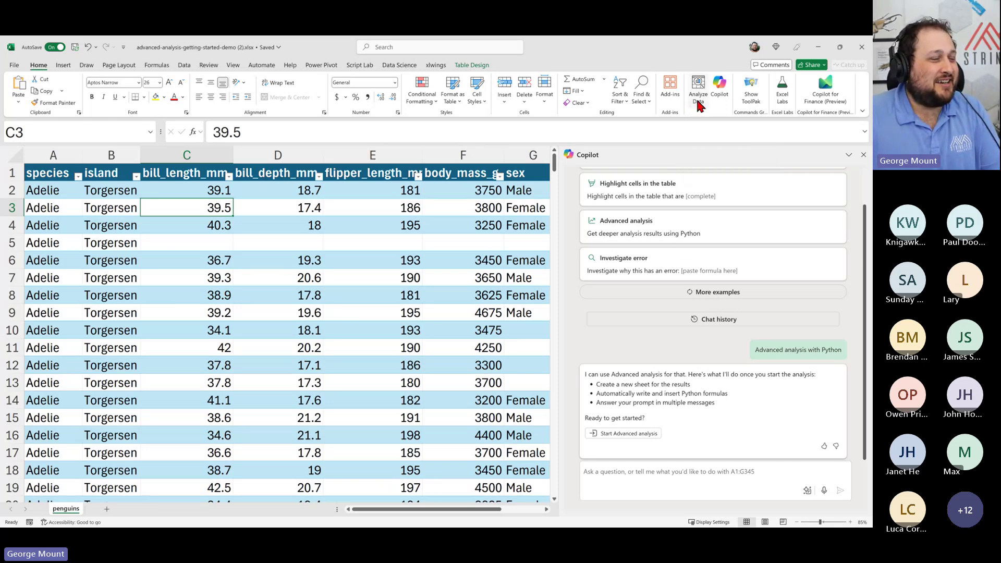
Open Analyze Data for the penguins table, widen its pane and bring up its suggested questions.
click(464, 278)
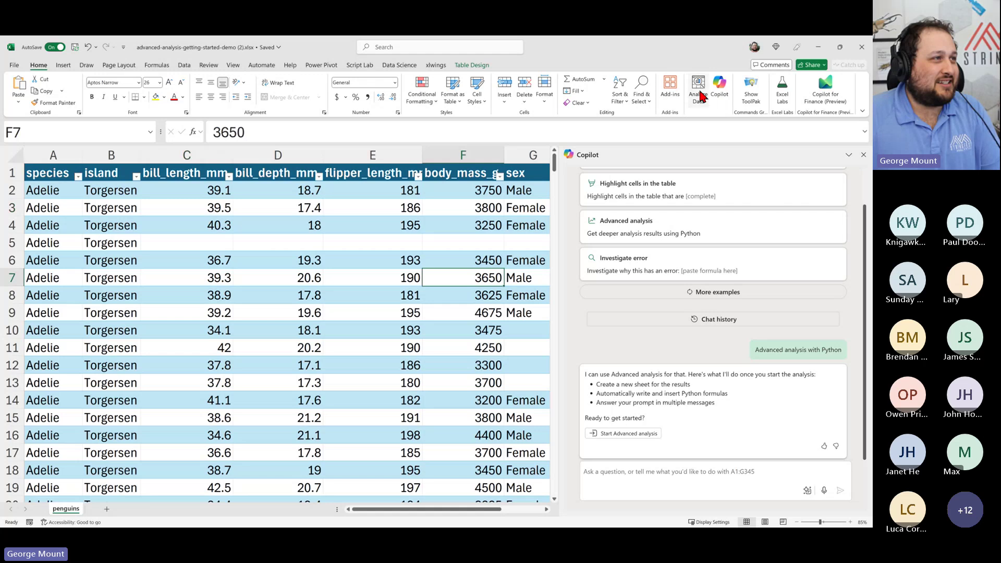
click(700, 94)
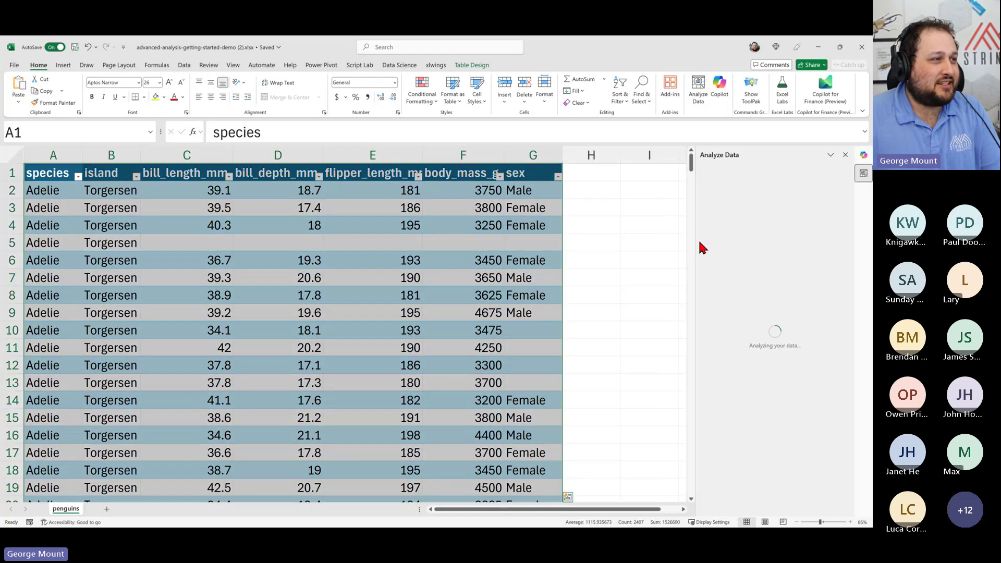
drag(622, 241, 621, 242)
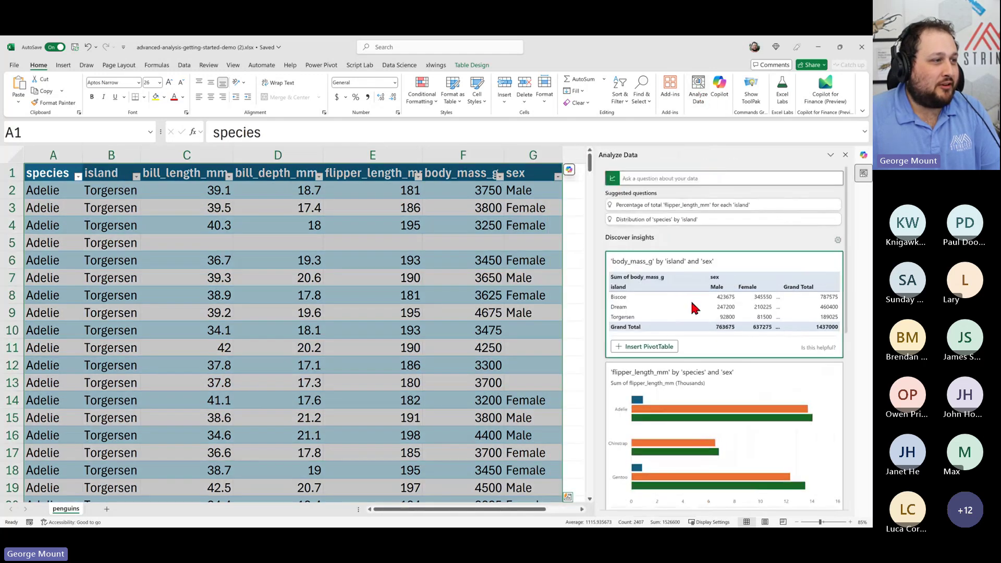
scroll(785, 350, down, 2)
scroll(741, 277, up, 2)
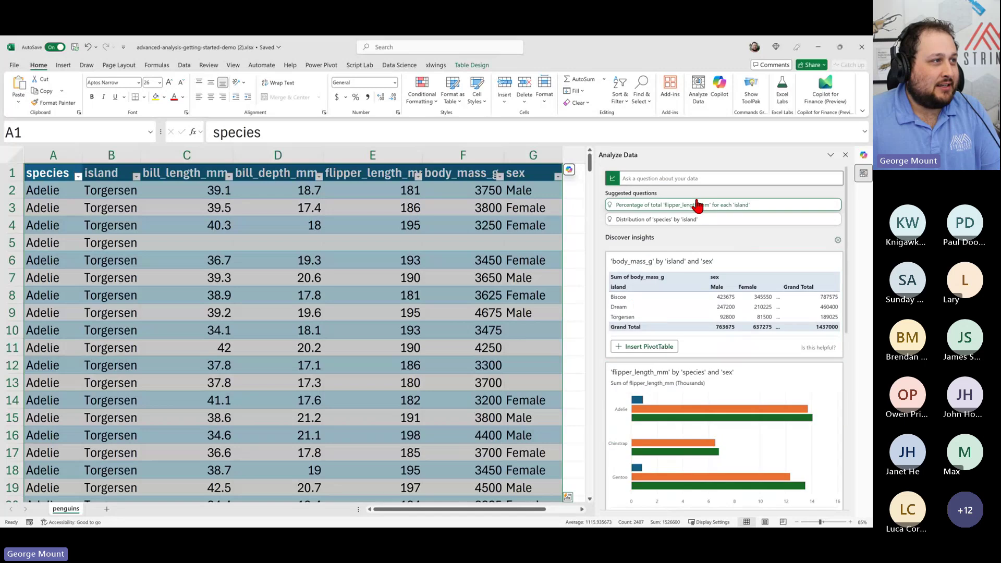
click(679, 178)
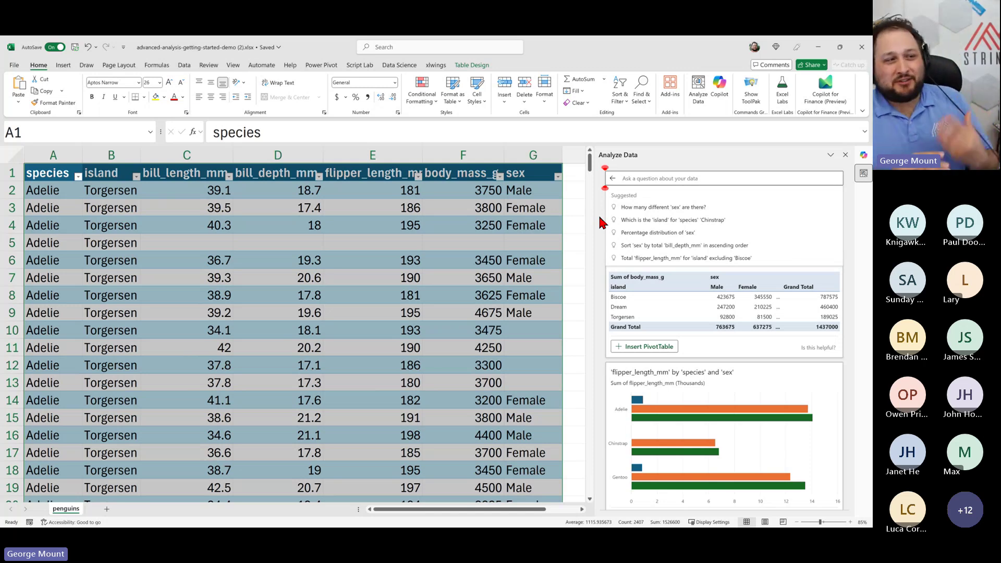
Look through the insight PivotTable and charts that Analyze Data proposes for the penguins data.
scroll(738, 458, down, 2)
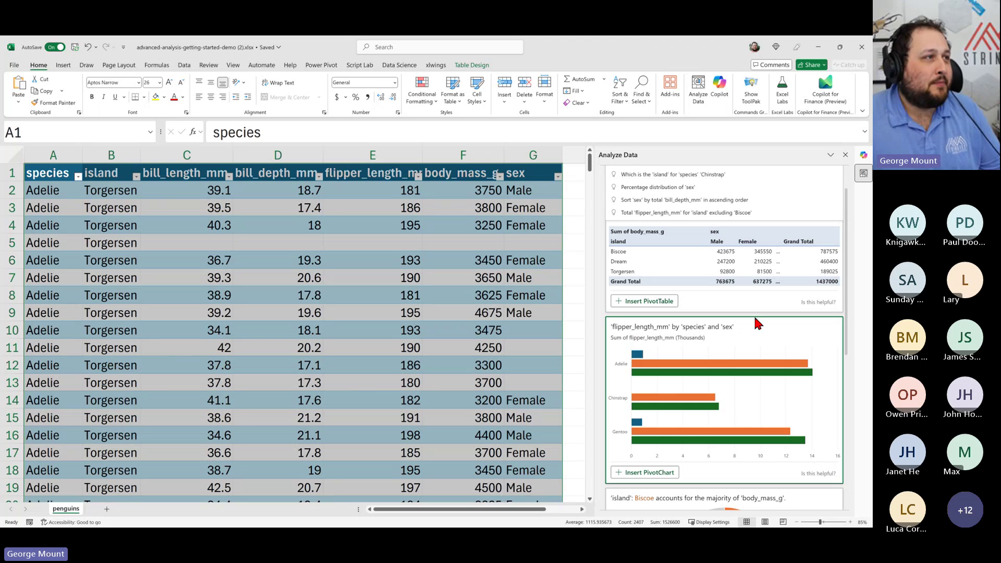
scroll(672, 289, up, 2)
scroll(683, 324, down, 4)
scroll(683, 326, up, 1)
scroll(683, 326, down, 4)
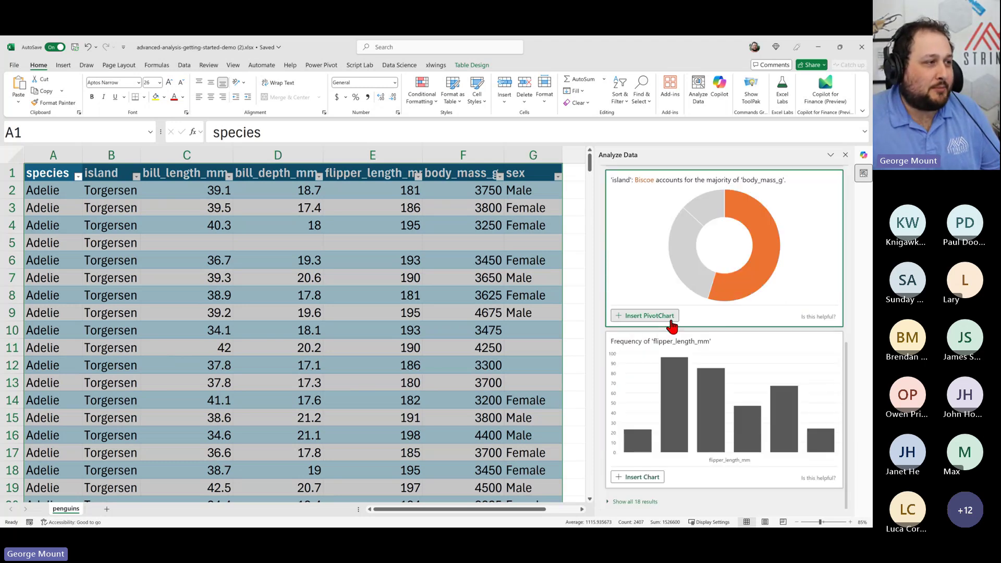
scroll(671, 324, up, 6)
scroll(688, 344, down, 4)
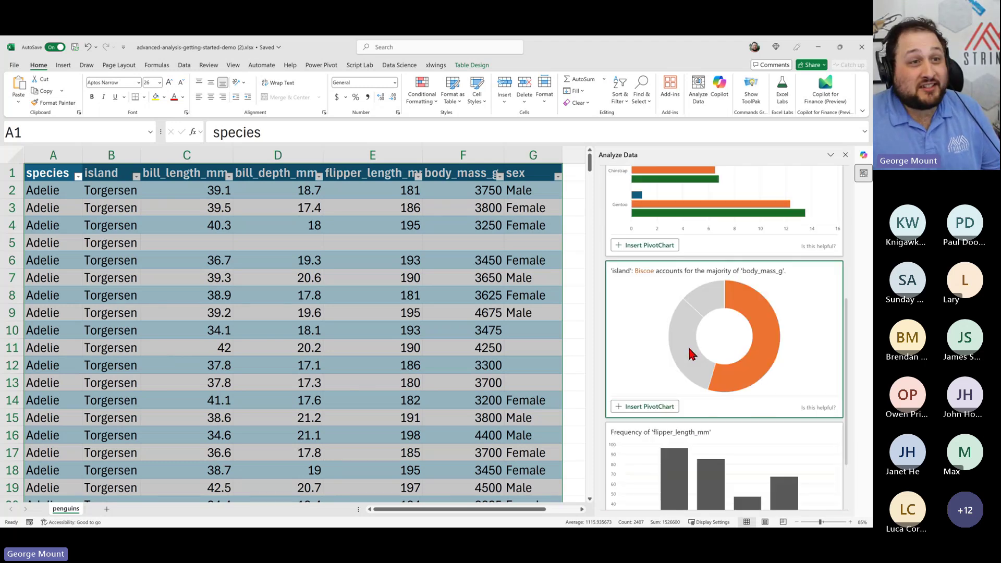
Return to Copilot and start the advanced analysis of the penguins table.
click(721, 90)
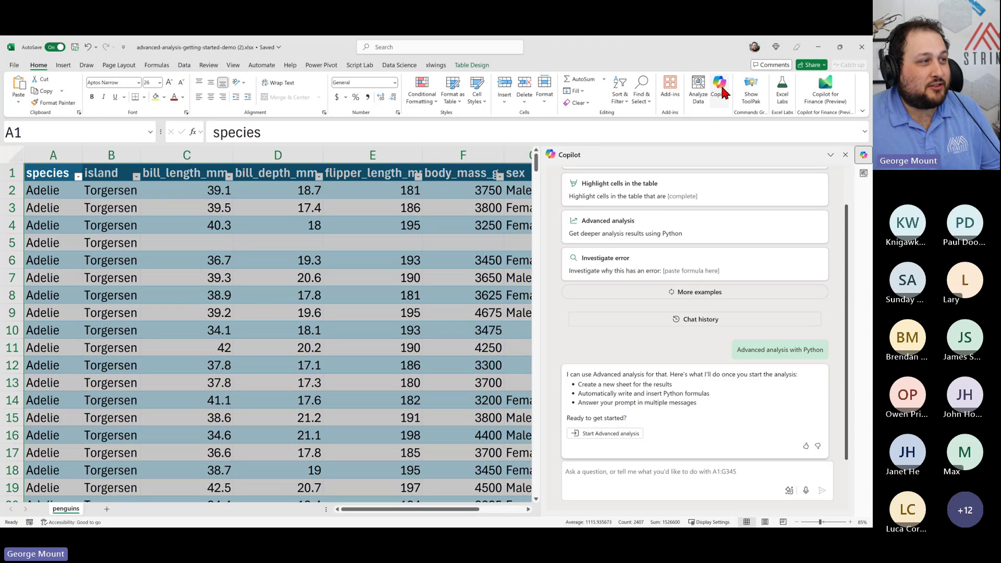
drag(579, 405, 723, 402)
click(722, 401)
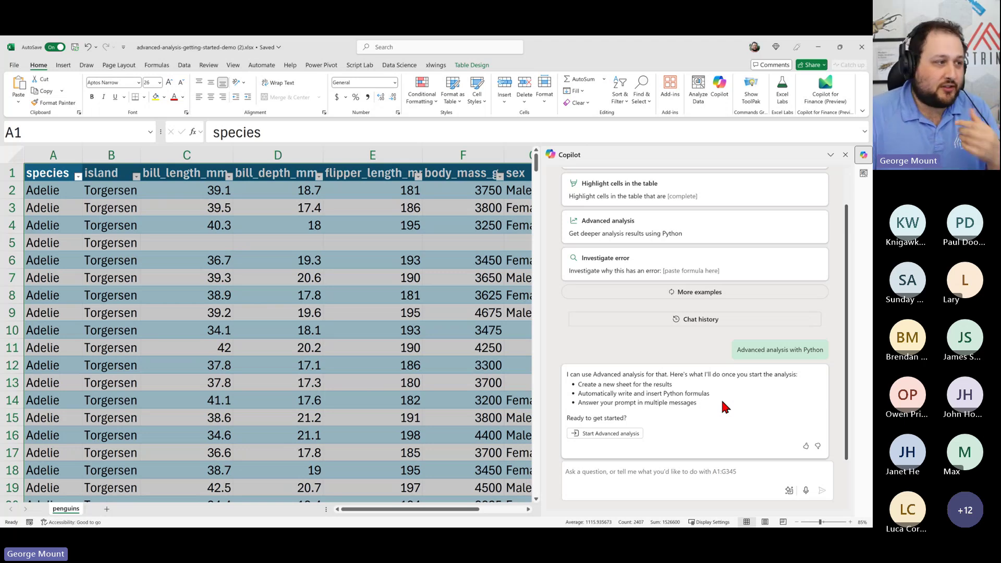
click(592, 437)
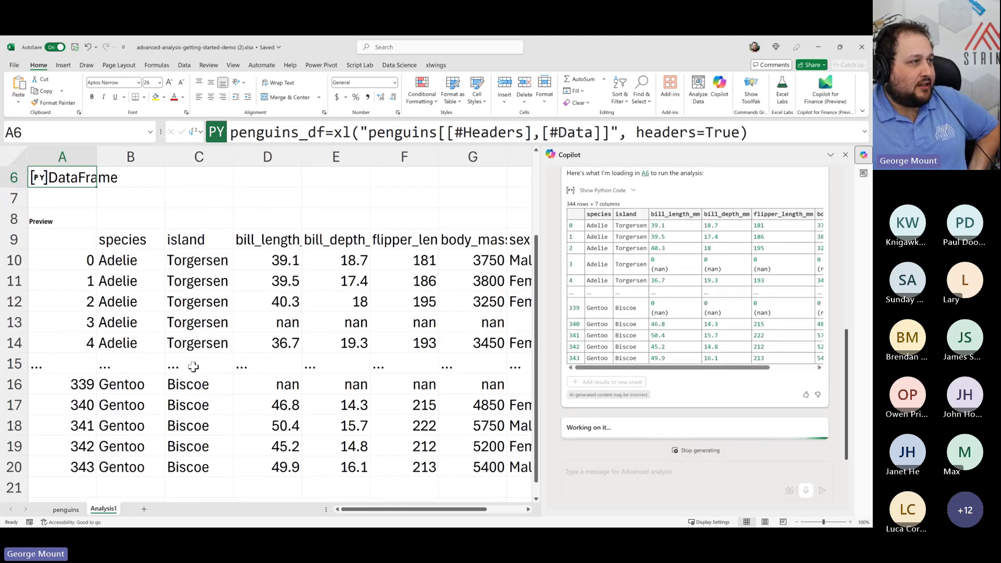
Examine the Analysis1 sheet, comparing the Python formula in A6 with the preview formula in A9.
scroll(796, 301, up, 2)
scroll(796, 304, down, 2)
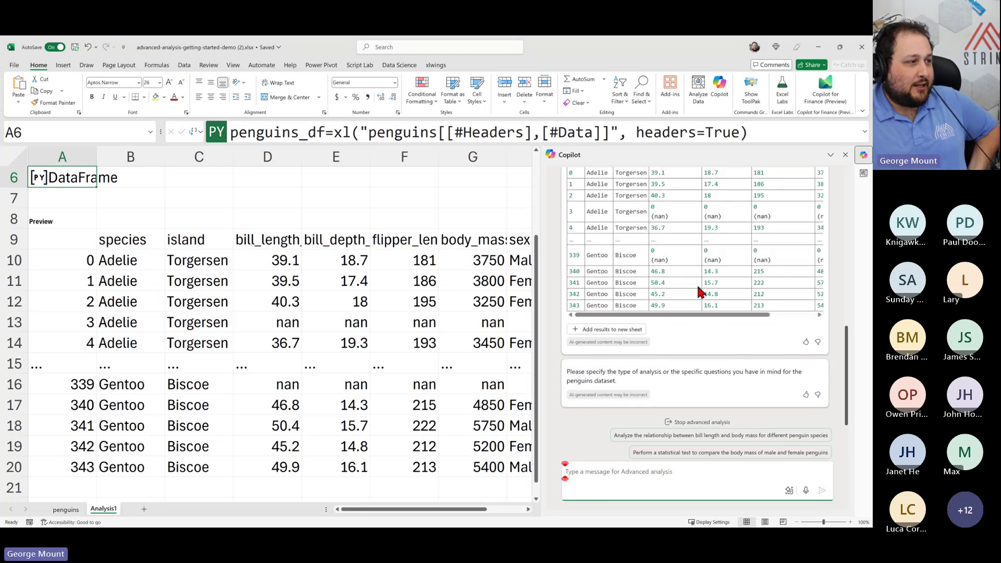
scroll(702, 294, up, 3)
scroll(57, 249, up, 2)
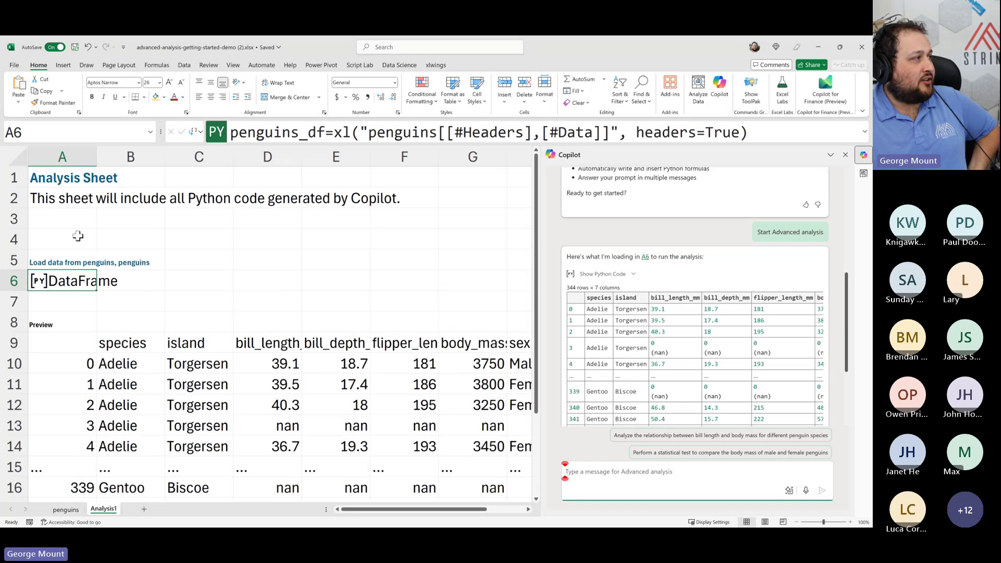
click(79, 244)
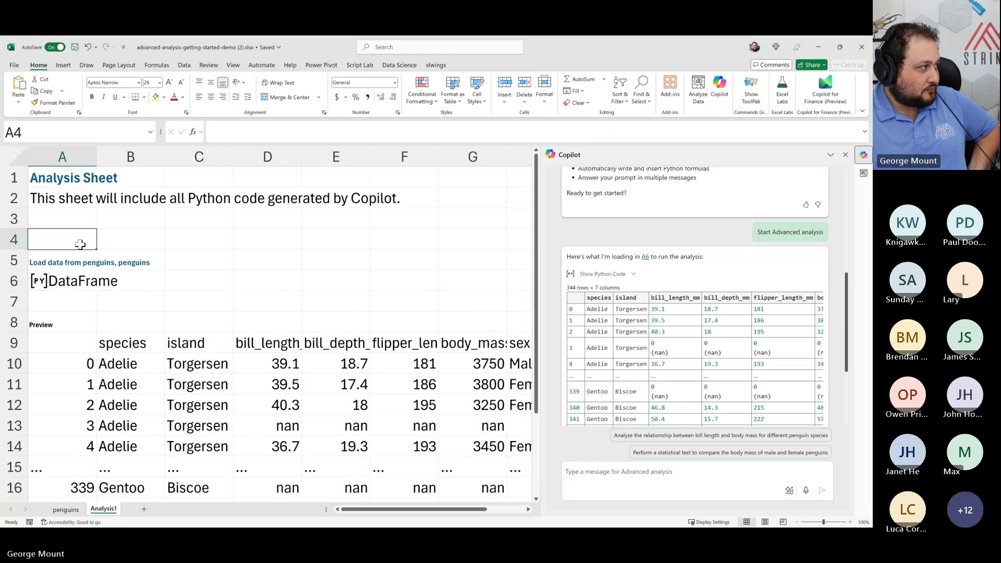
click(44, 281)
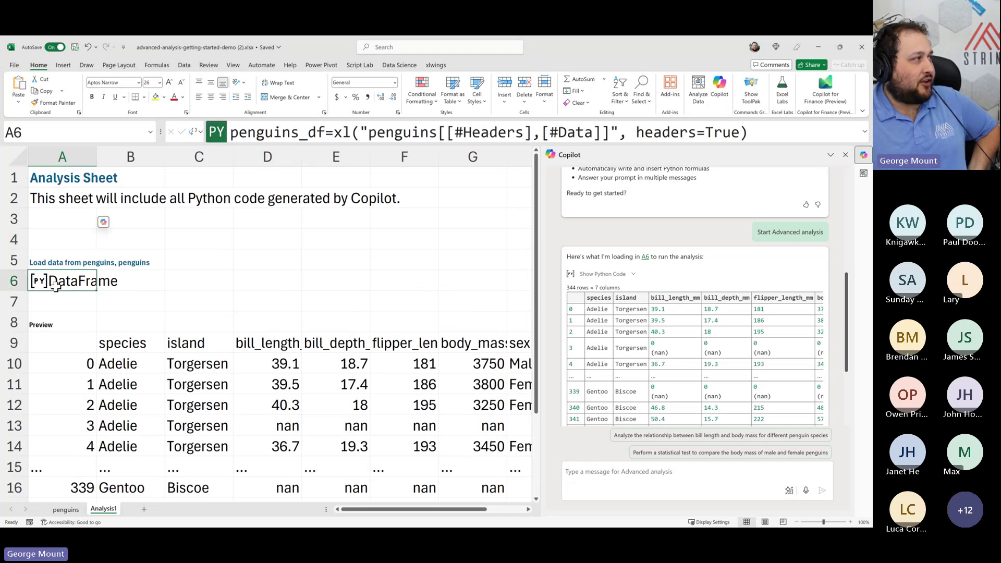
click(49, 339)
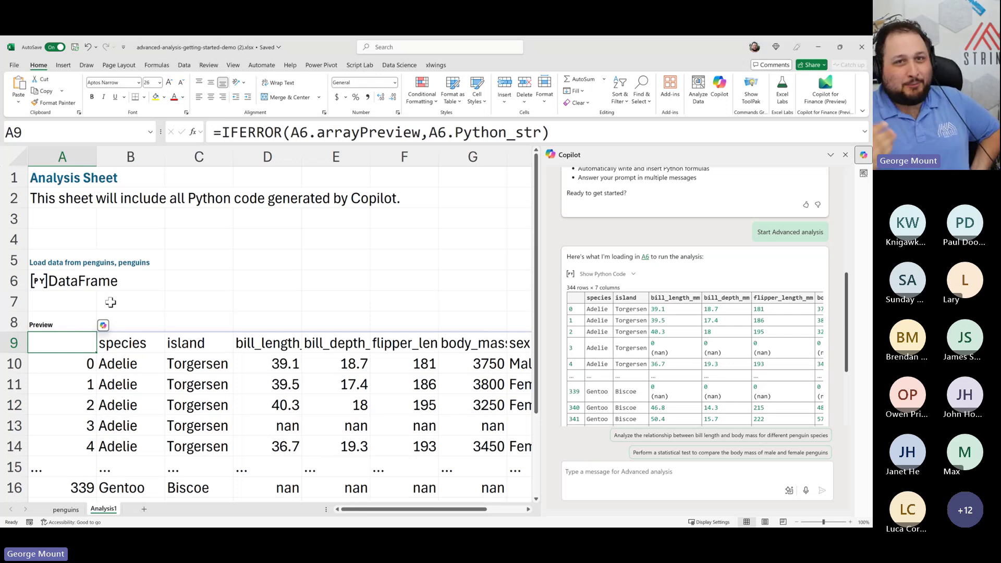
click(77, 278)
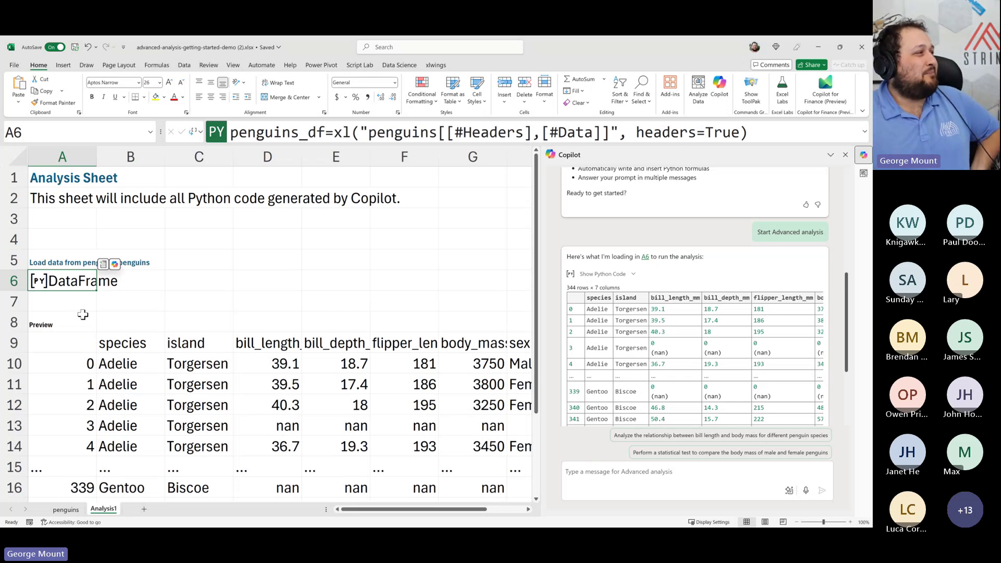
Inspect the DataFrame preview that starts in A9, checking the bill length column's entries and the blank cells above it.
click(170, 394)
click(265, 275)
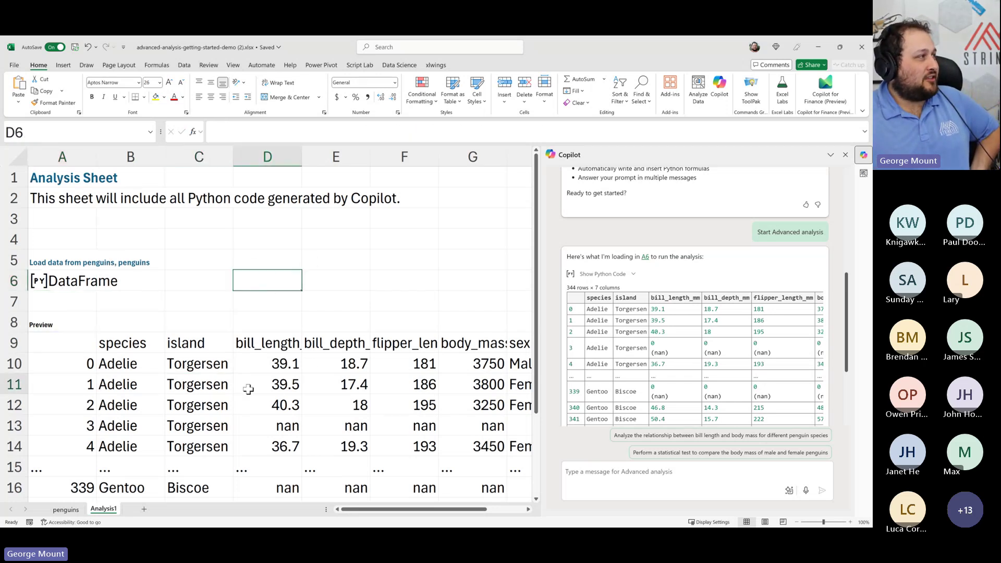
click(249, 389)
scroll(301, 291, down, 2)
click(268, 179)
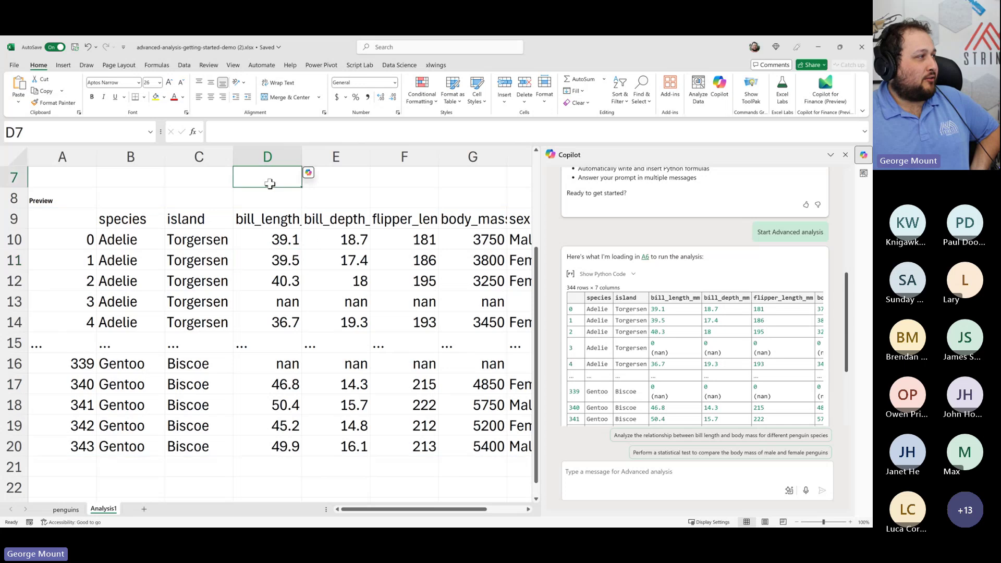
click(263, 297)
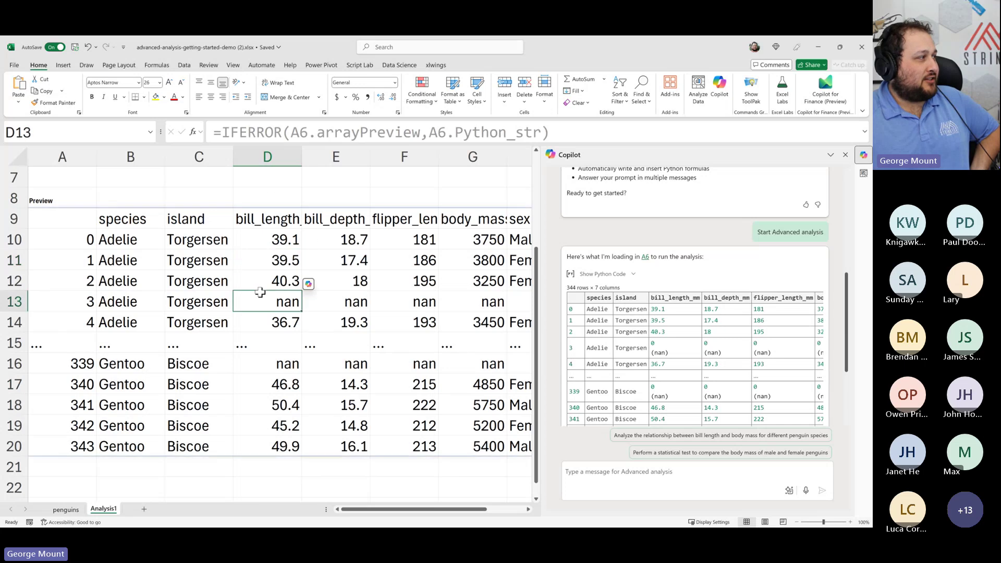
click(253, 186)
click(272, 261)
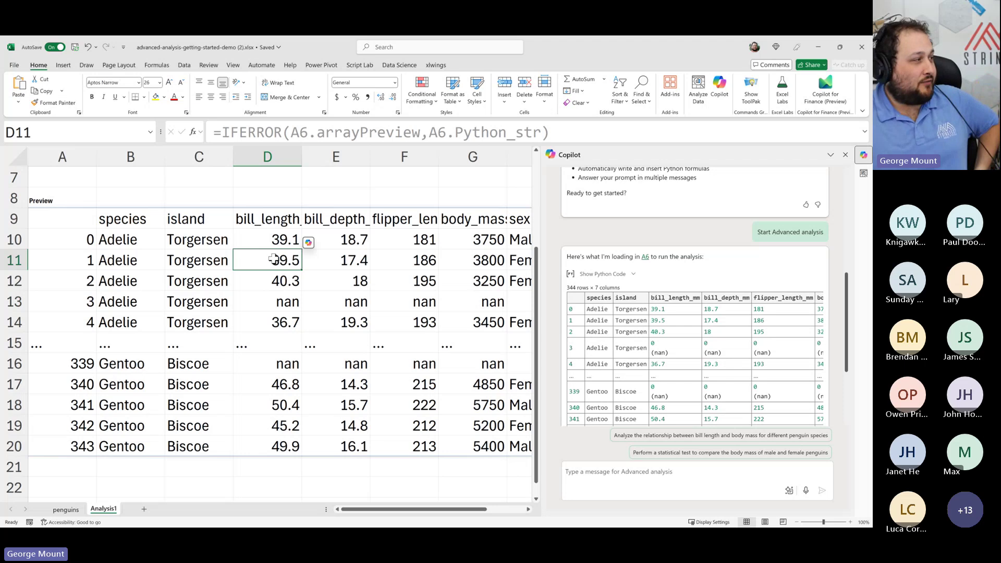
scroll(273, 261, up, 2)
click(285, 285)
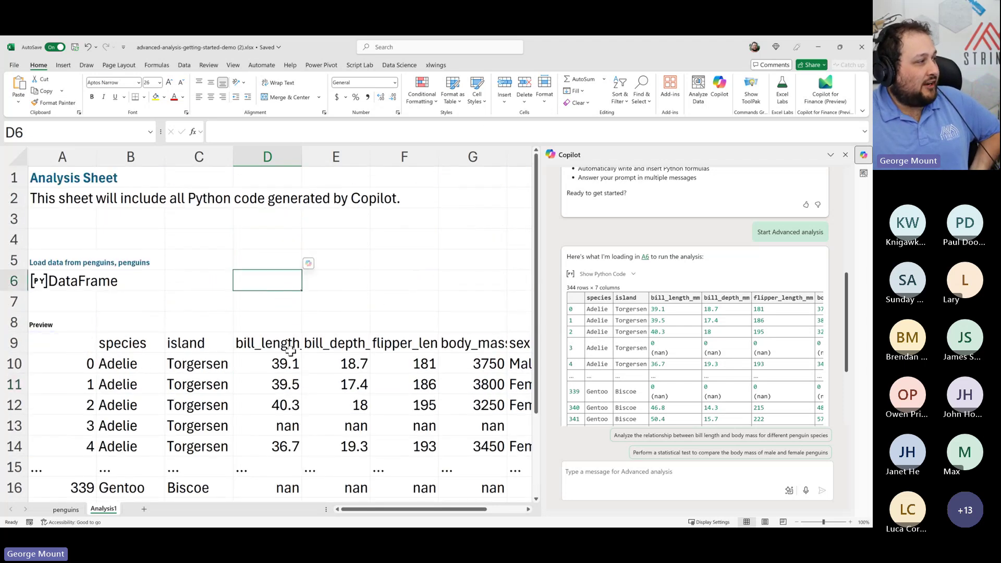
click(290, 351)
View the data card of the DataFrame object in A6, then close it.
click(62, 289)
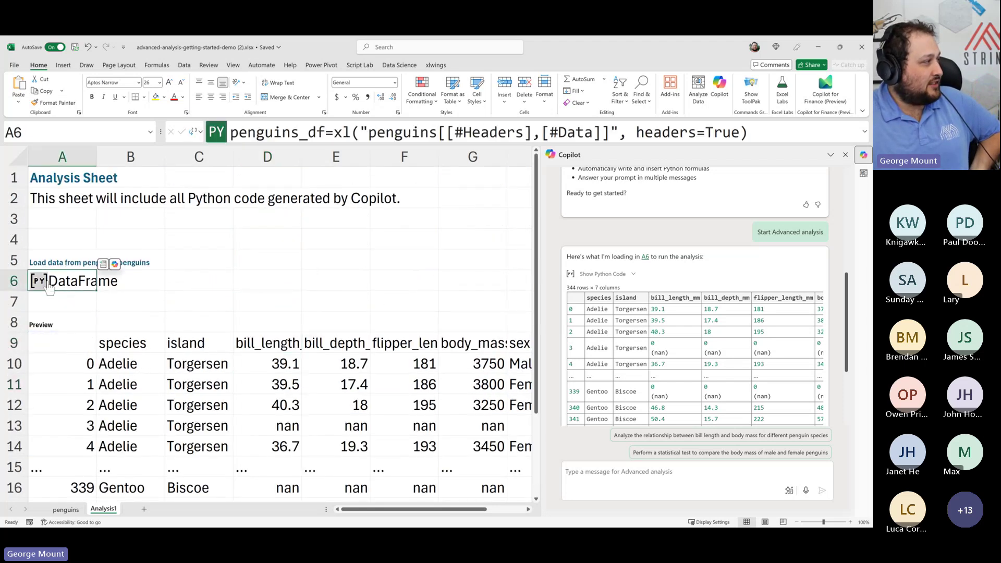
click(47, 286)
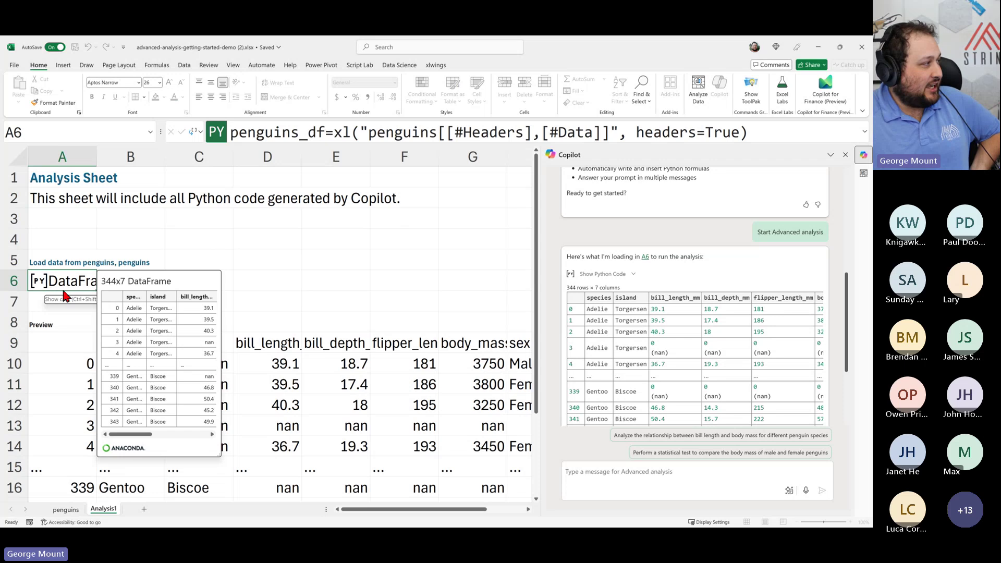
key(Escape)
click(78, 305)
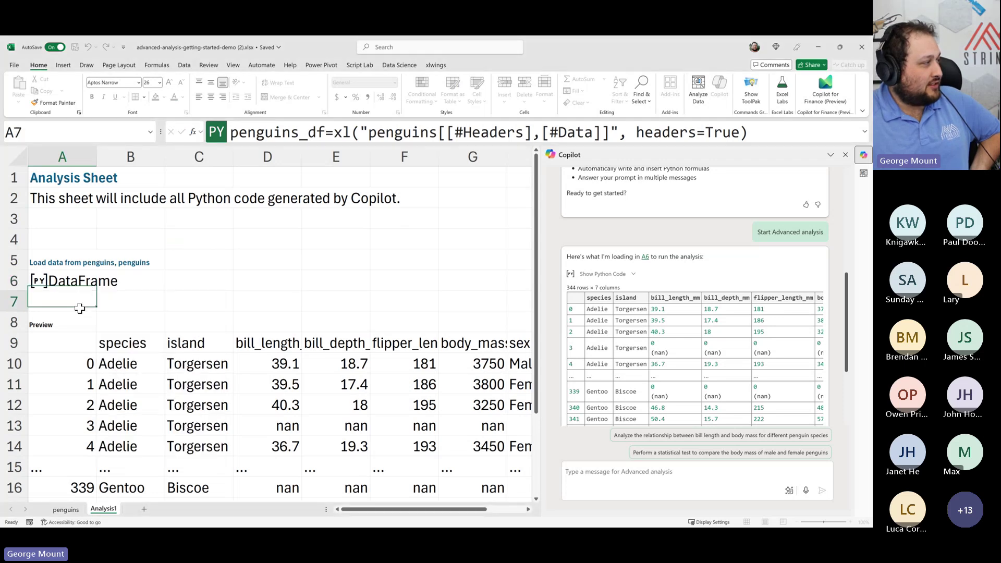
click(63, 284)
click(276, 292)
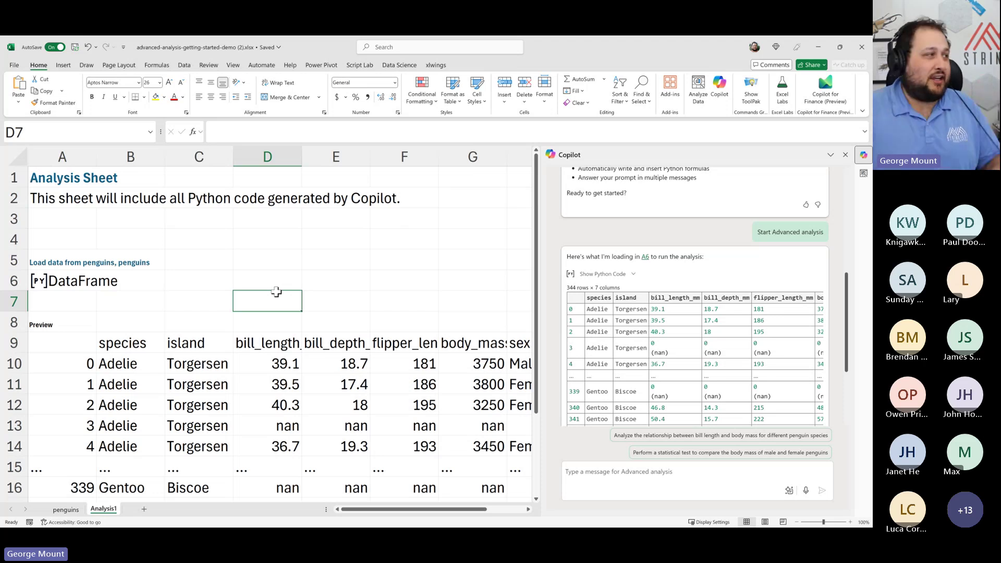
scroll(277, 293, down, 4)
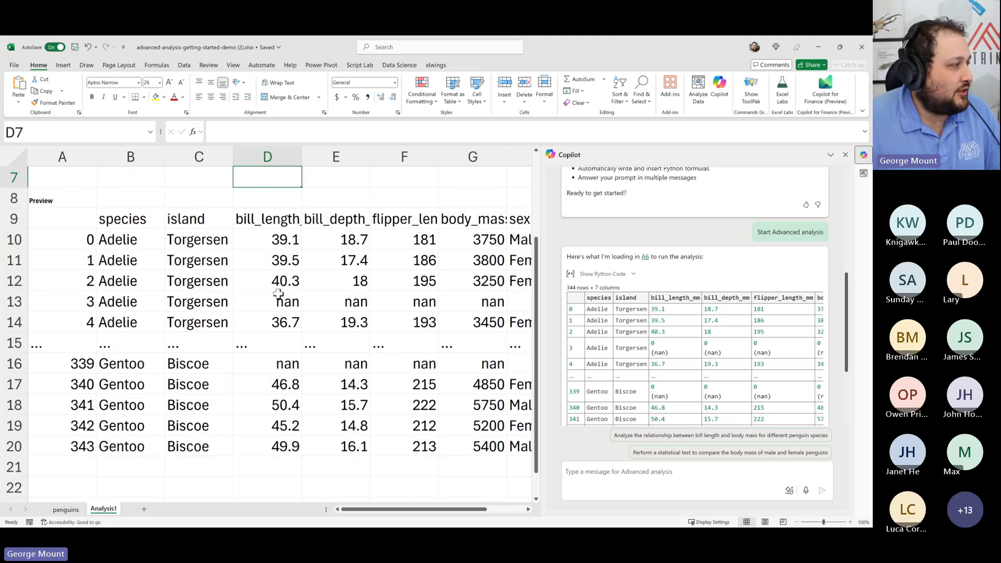
scroll(278, 295, up, 4)
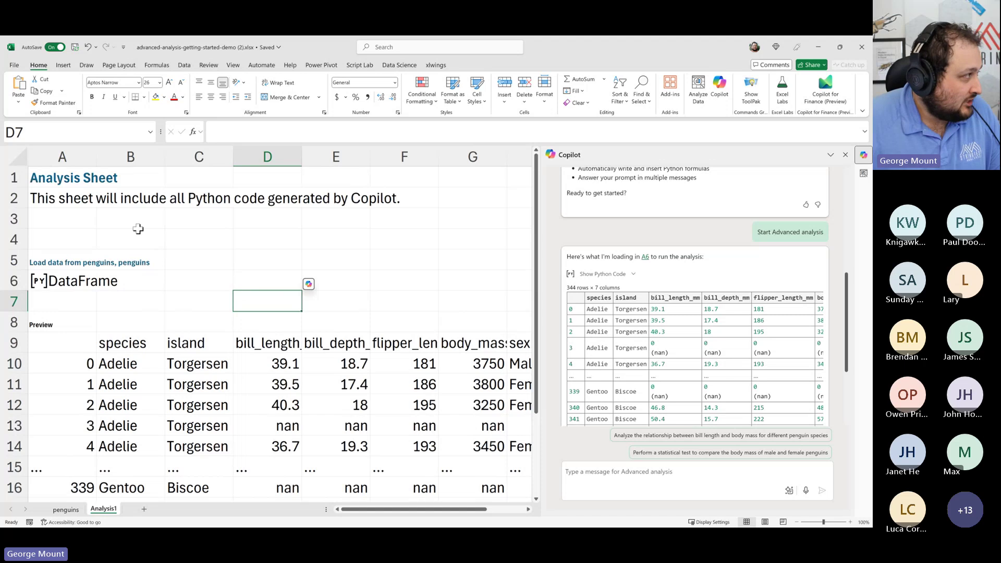
click(139, 225)
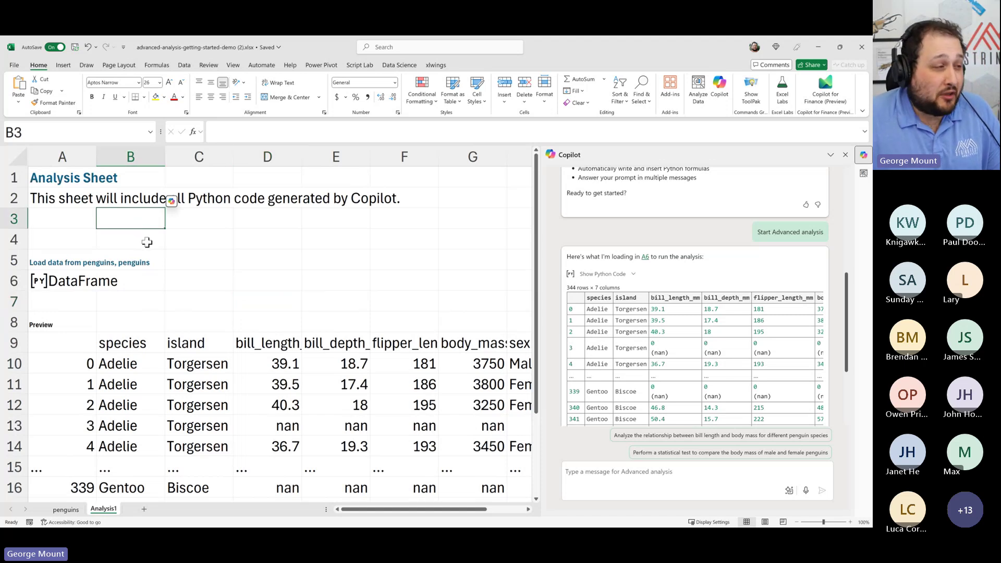
Look through the DataFrame preview on the Analysis1 sheet, from its header row down to the last rows and the empty area below.
scroll(139, 287, down, 2)
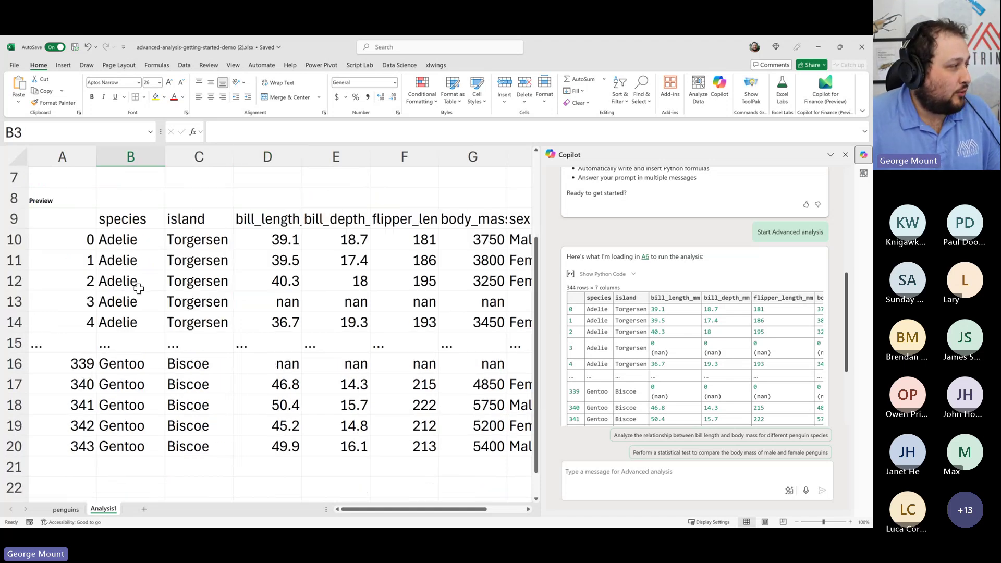
scroll(104, 295, down, 1)
scroll(69, 304, up, 3)
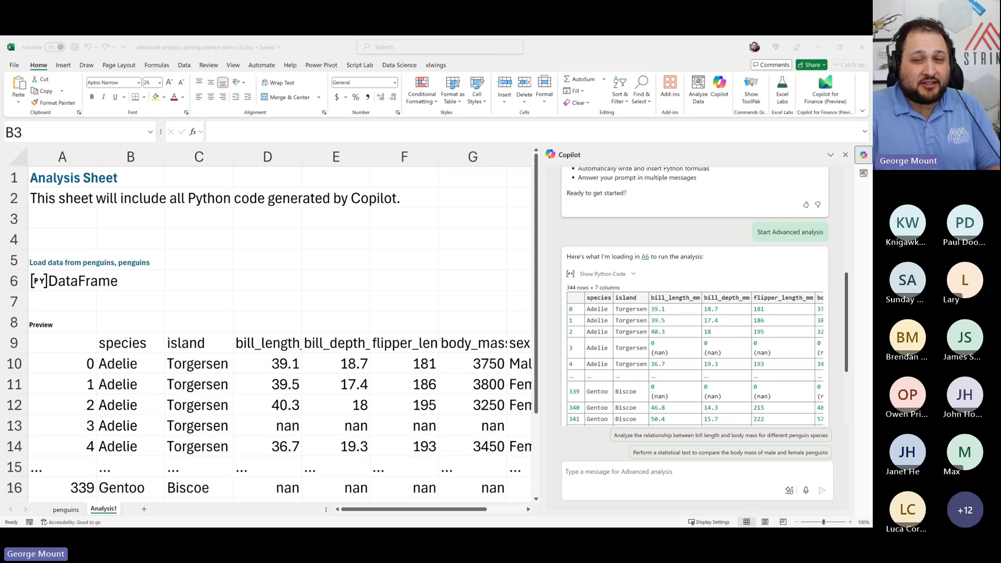
scroll(273, 331, down, 2)
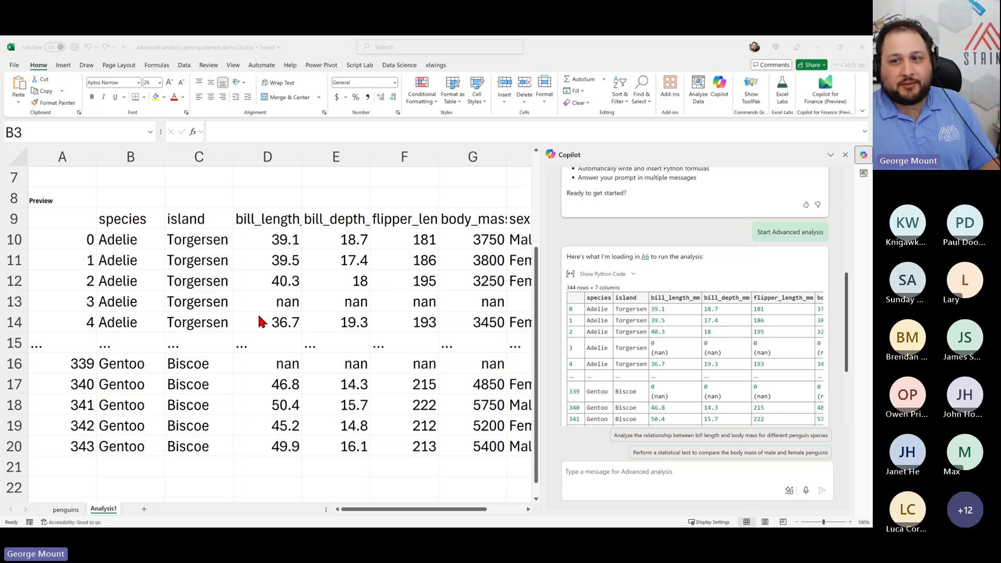
scroll(261, 322, down, 1)
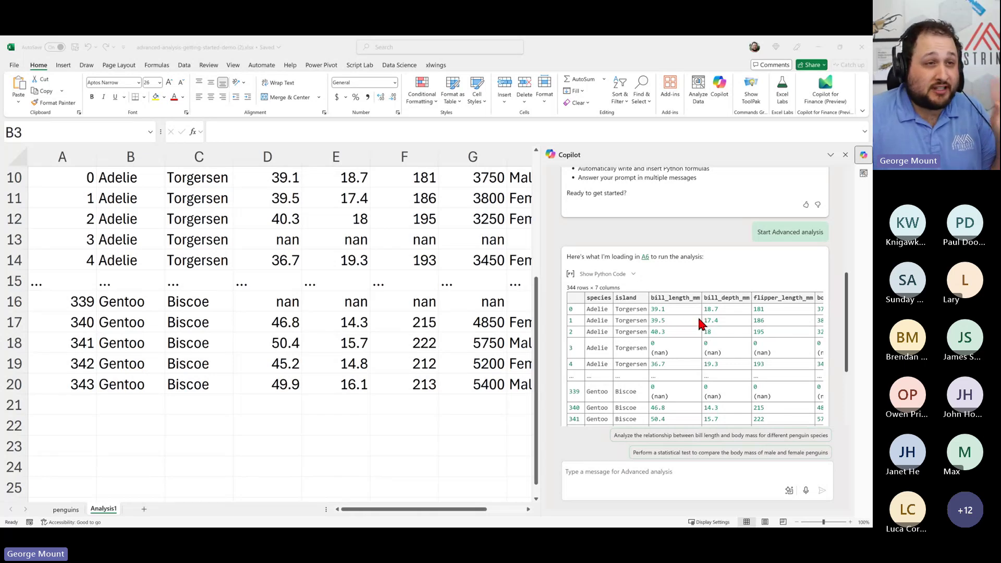
scroll(325, 307, up, 3)
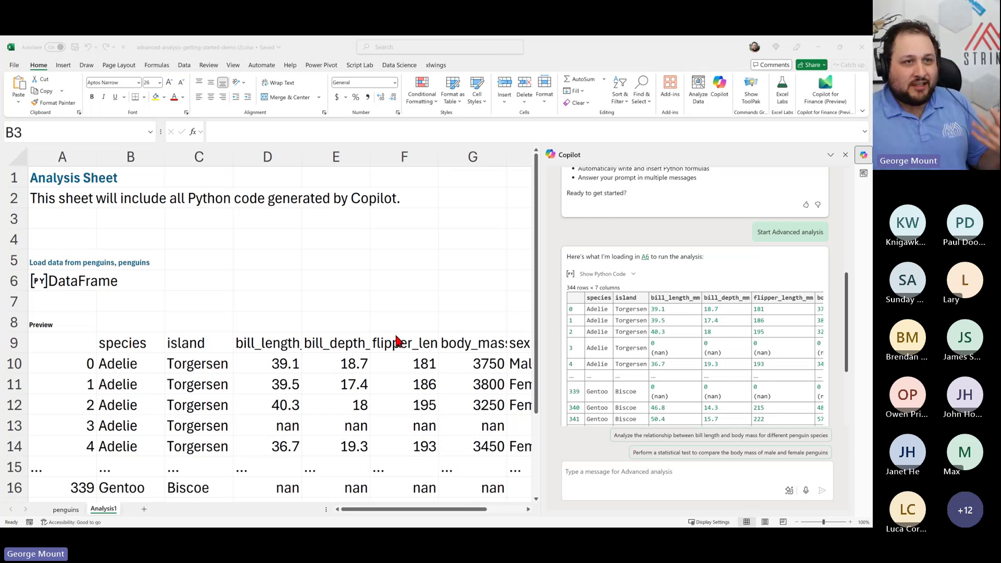
scroll(381, 344, down, 4)
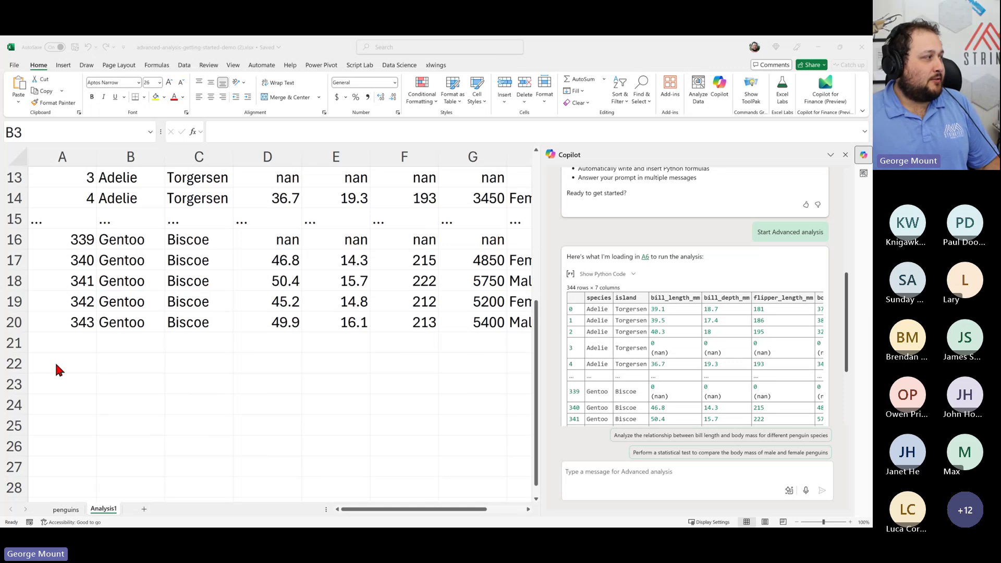
key(alt+Tab)
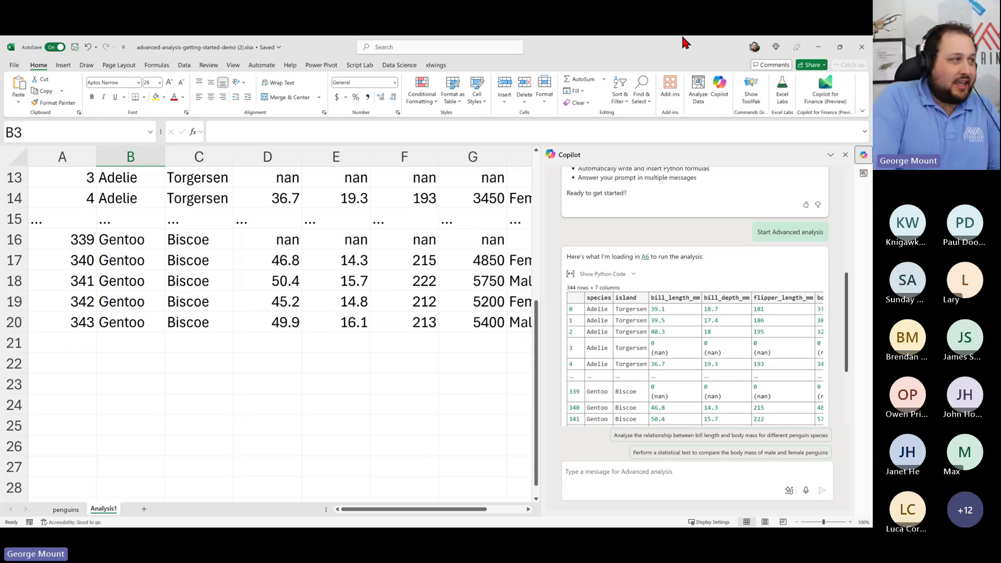
Examine the Python formula in A6, highlighting the penguins_df variable name, and leave the formula unedited.
scroll(84, 283, up, 4)
click(83, 283)
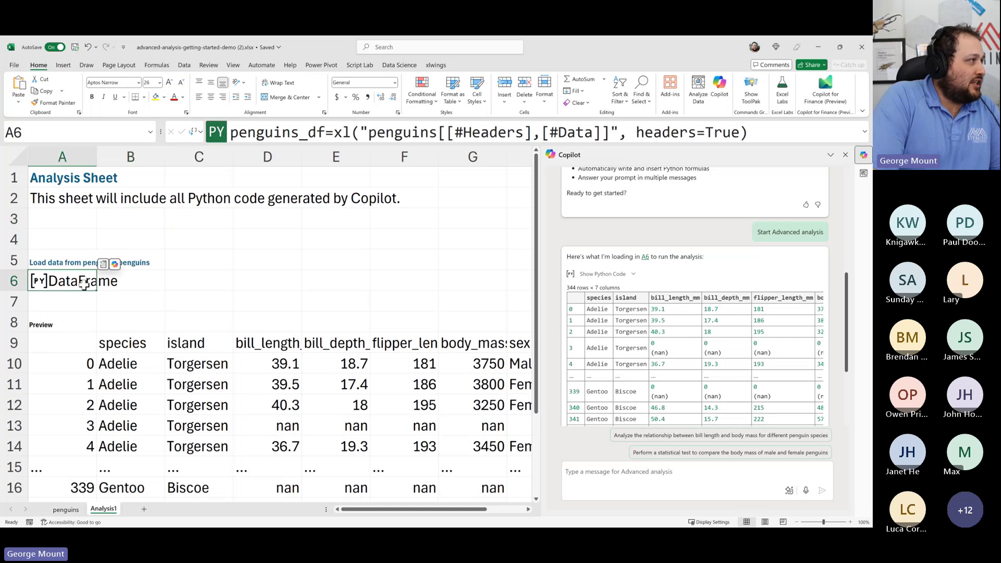
drag(377, 132, 756, 129)
drag(323, 132, 131, 154)
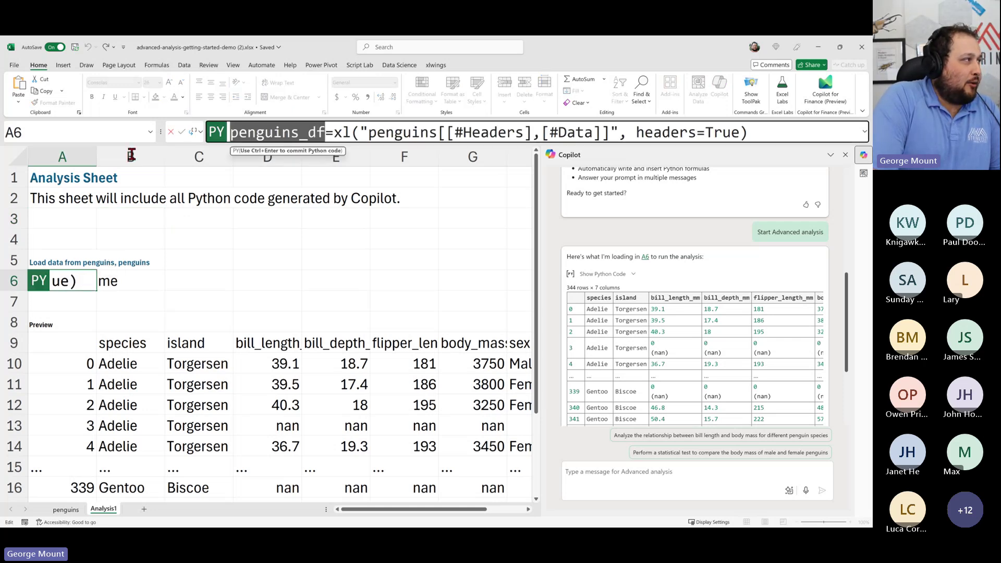
key(Escape)
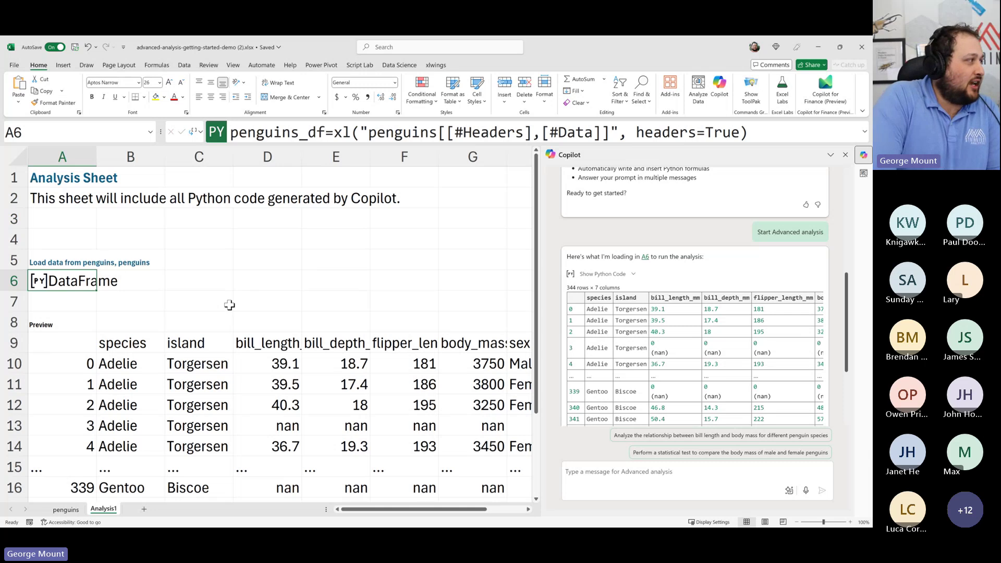
Check the empty space from A22 below the preview, glance at the penguins source sheet and return to Analysis1.
scroll(202, 320, down, 6)
click(79, 249)
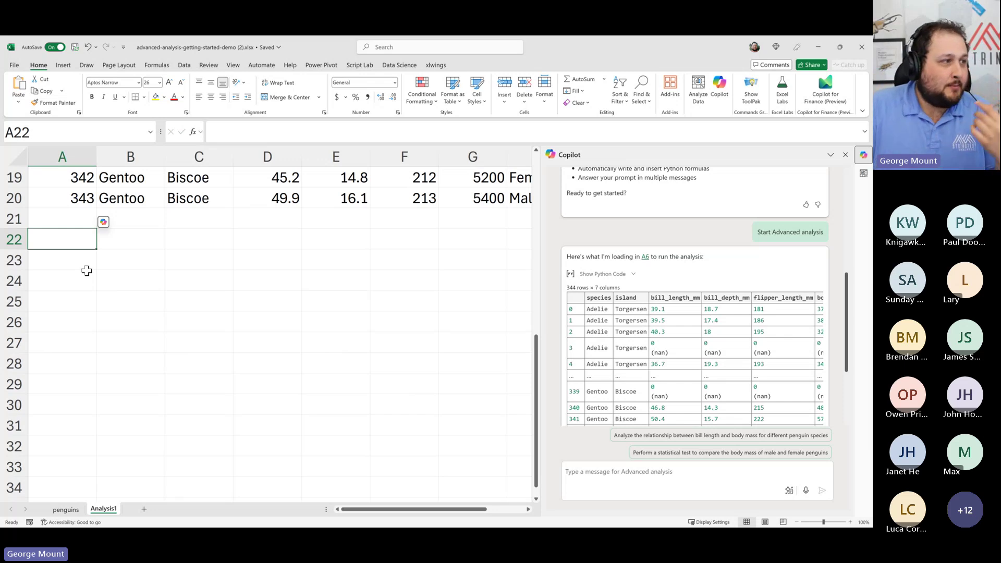
click(62, 510)
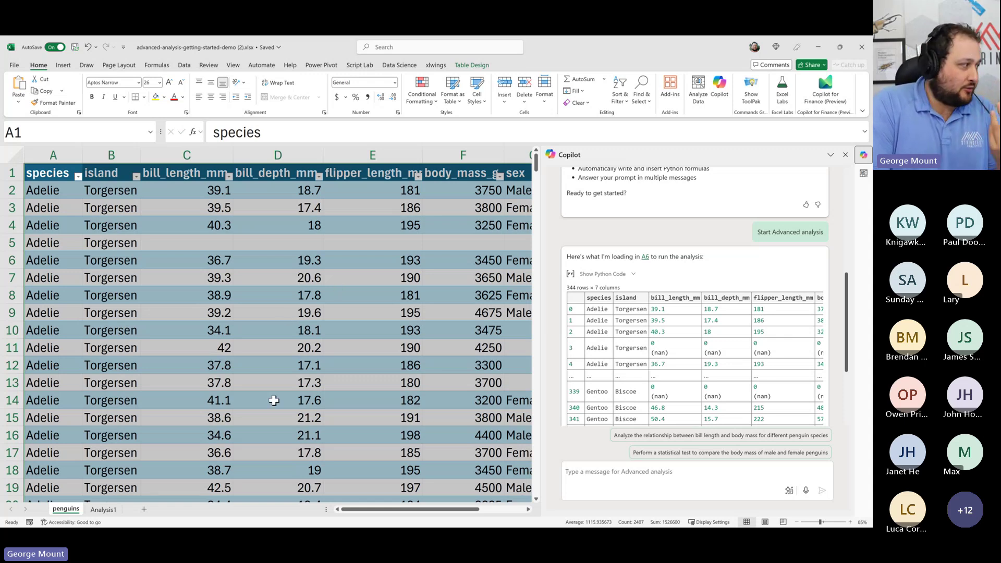
click(101, 510)
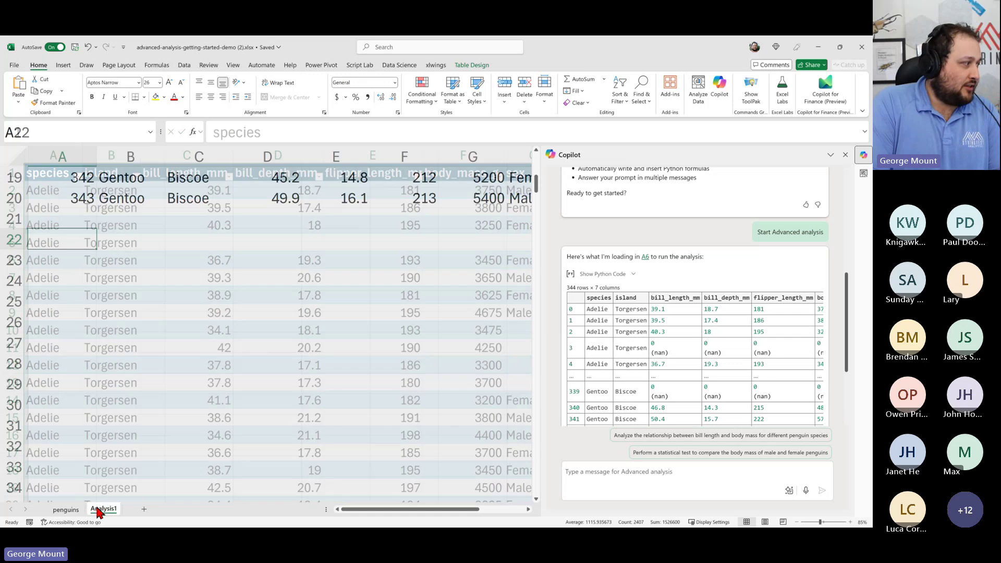
Ask Copilot's advanced analysis "How many missing values are in each column?".
click(681, 471)
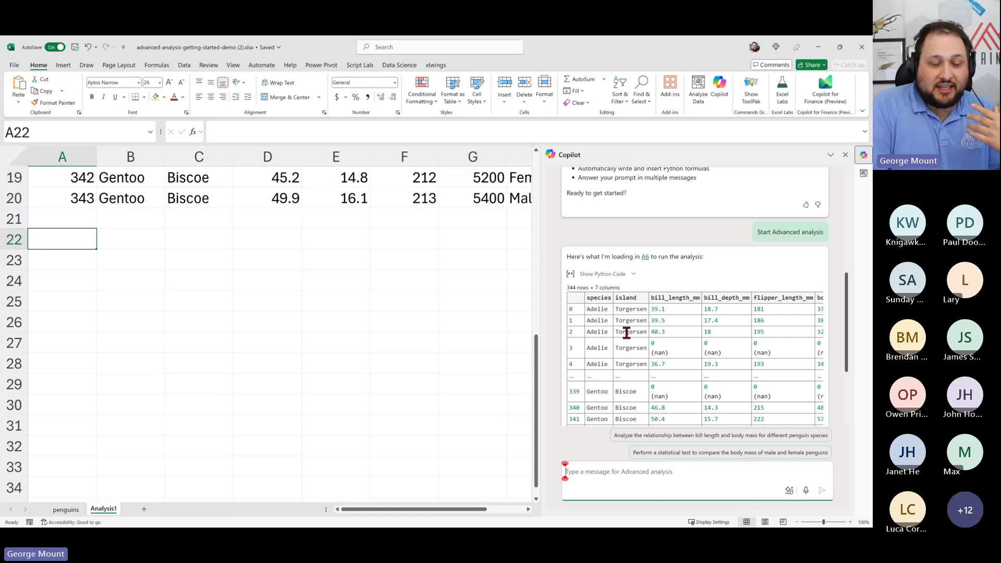
text(How many)
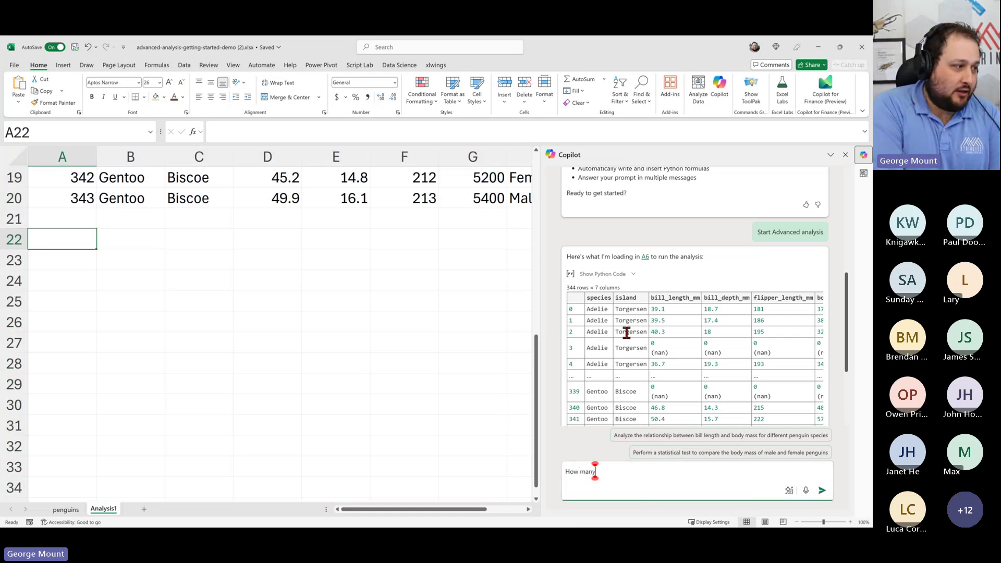
text( missing values are in ea)
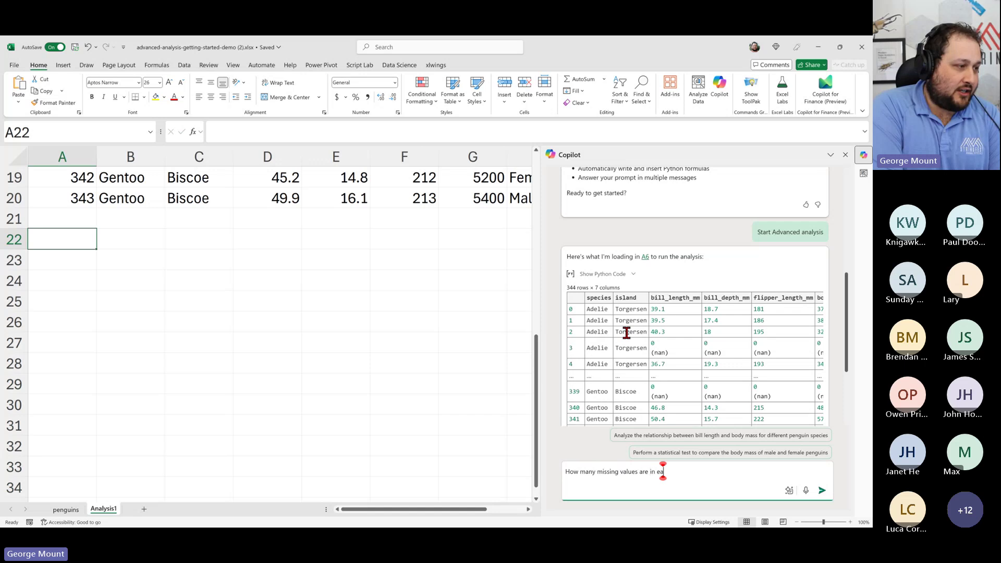
text(ch column?)
key(Return)
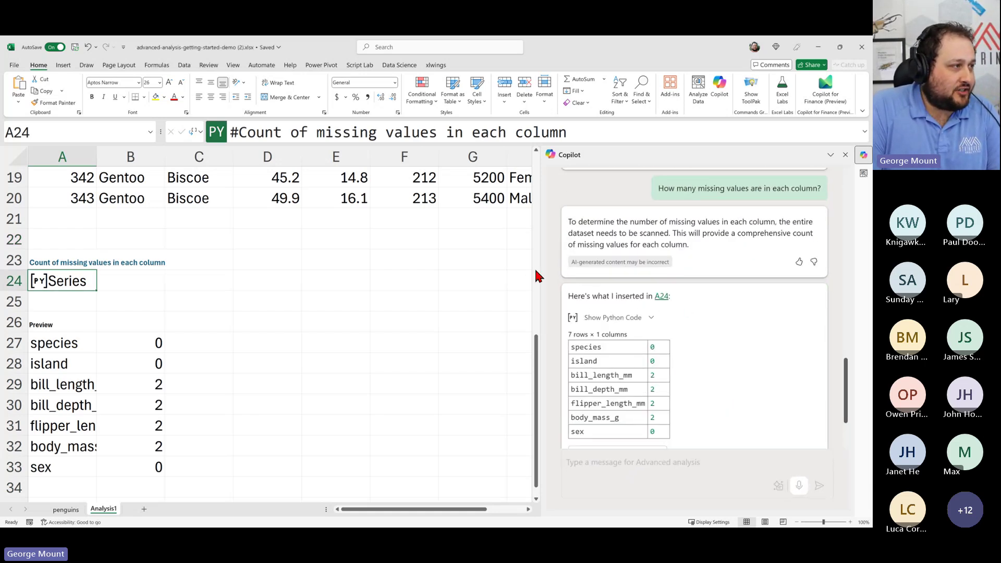
Widen the Copilot pane and review its answer on missing values down to the per-column summary.
drag(539, 269, 460, 273)
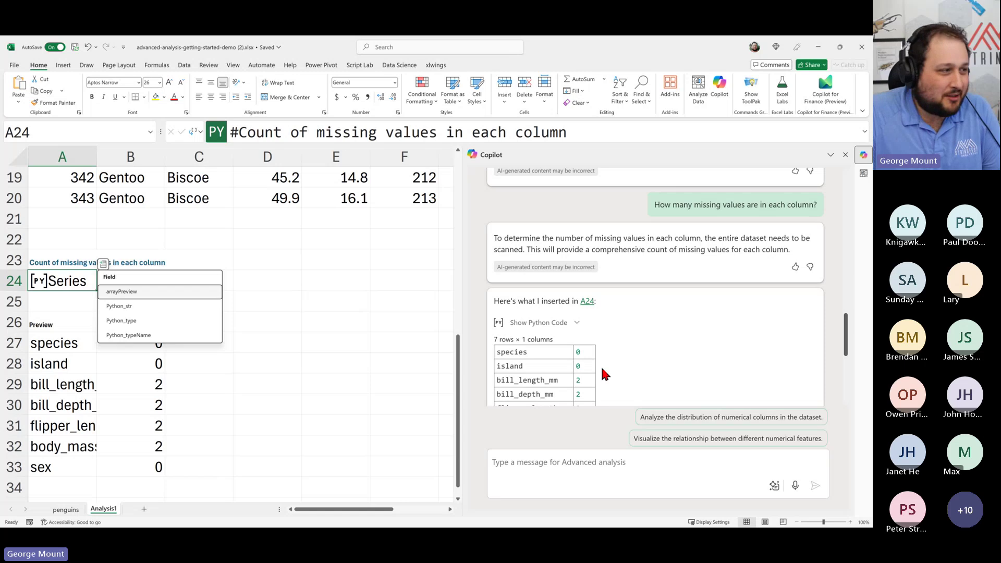
scroll(686, 313, down, 3)
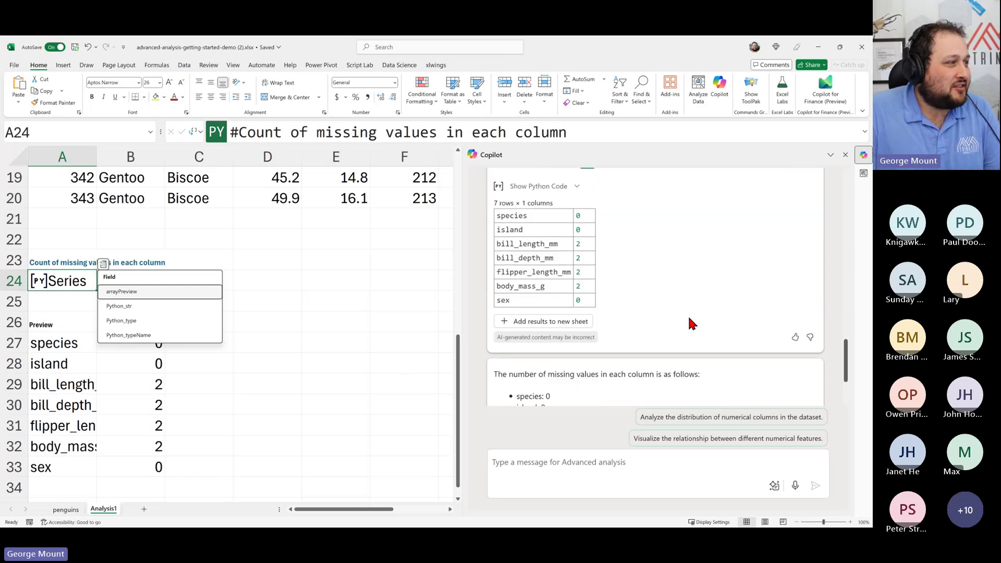
scroll(688, 315, down, 2)
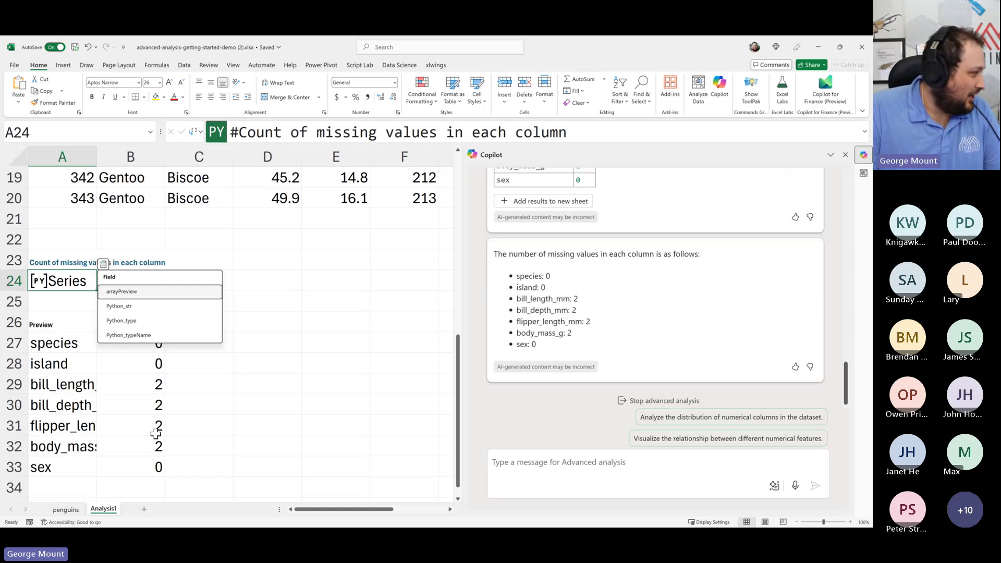
Compare the blank cells in the penguins table's sex column with the missing-value counts on the Analysis1 sheet.
click(68, 513)
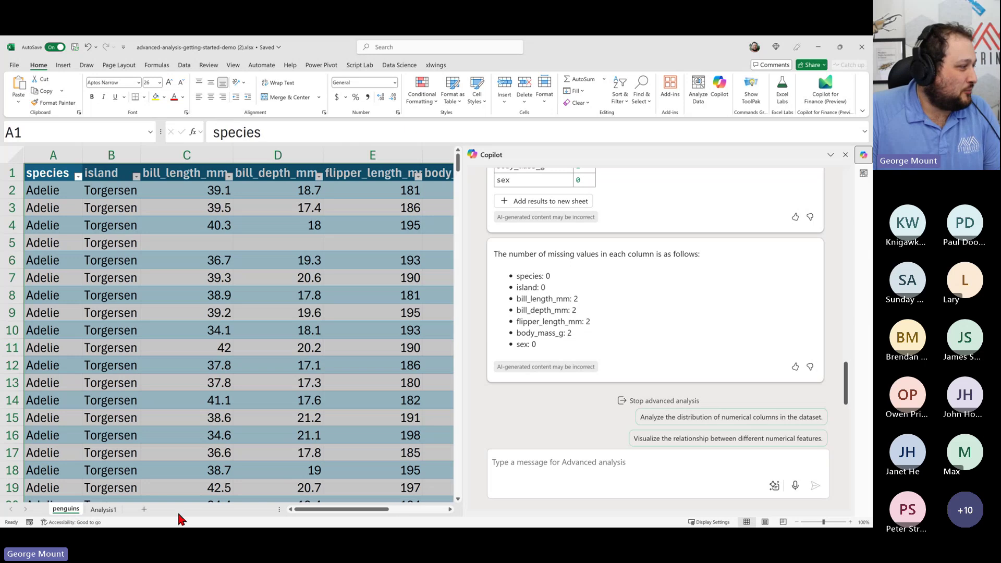
click(329, 510)
drag(329, 511, 374, 511)
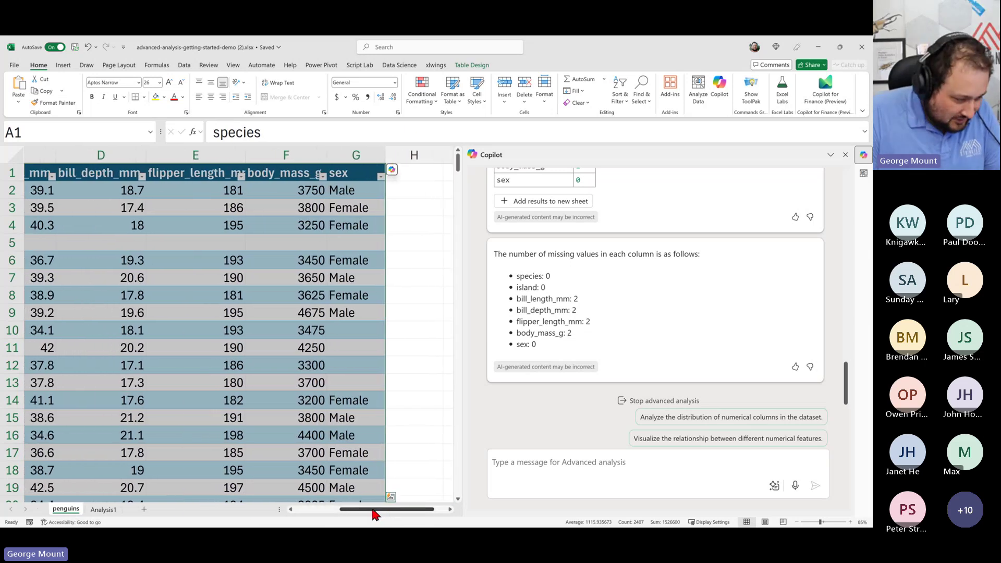
click(107, 512)
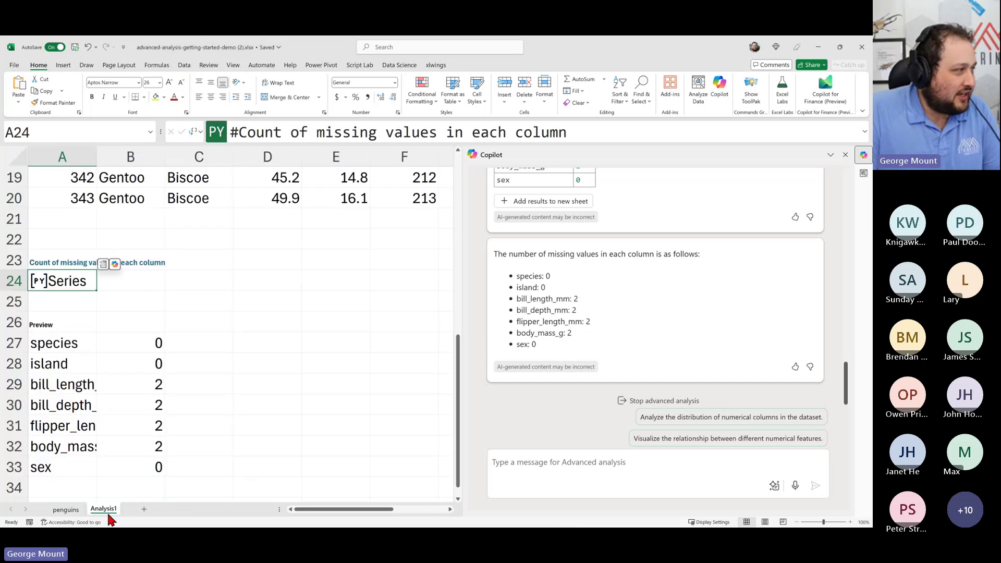
click(77, 512)
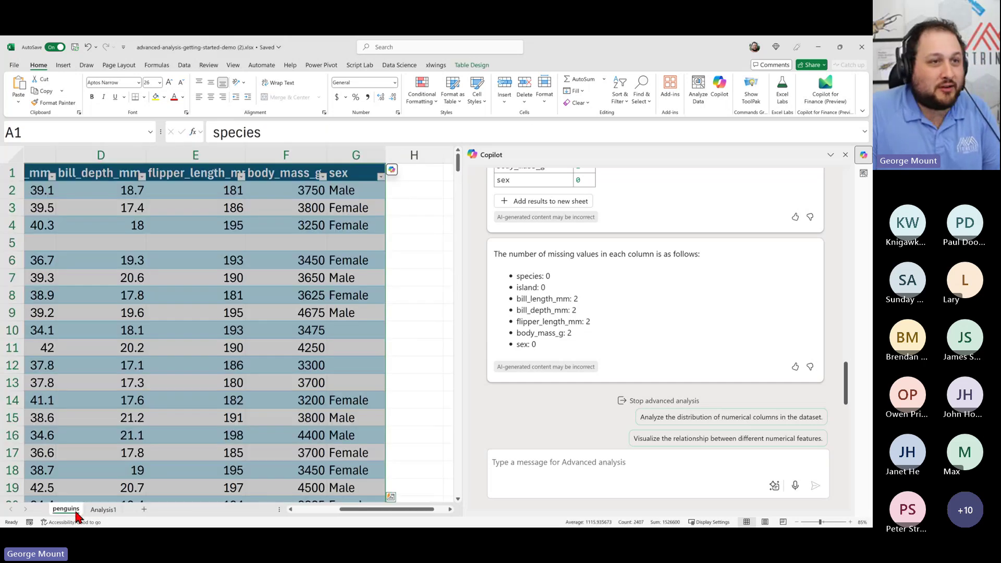
click(515, 462)
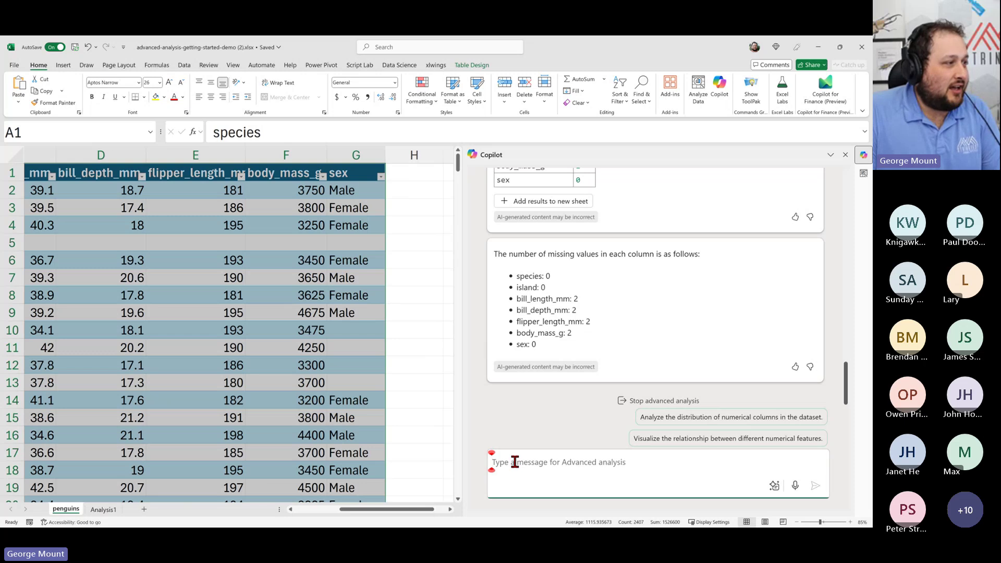
Return to Analysis1 and enlarge the formula area to show all the missing-value Python code in A24.
click(104, 510)
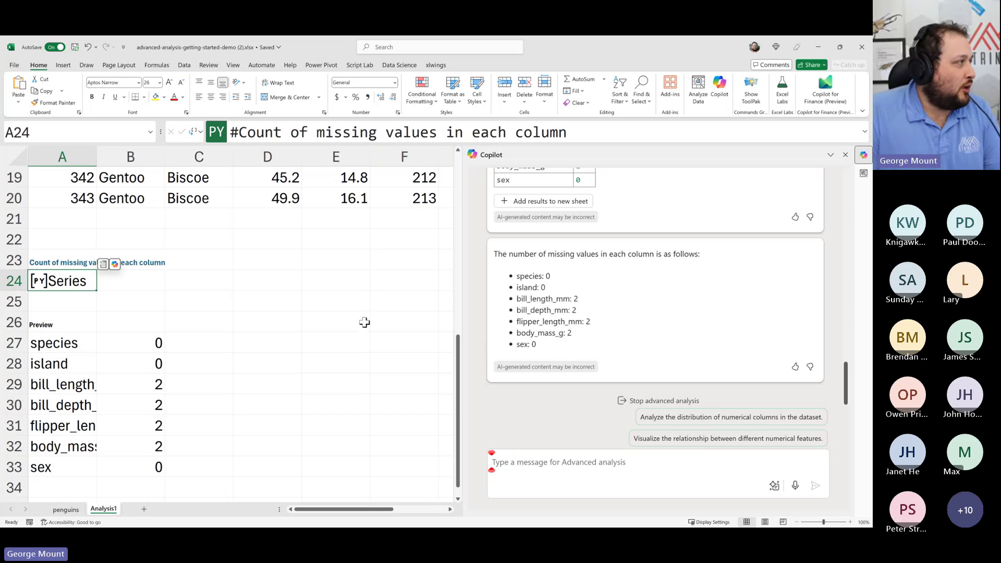
scroll(364, 321, up, 6)
scroll(365, 324, down, 7)
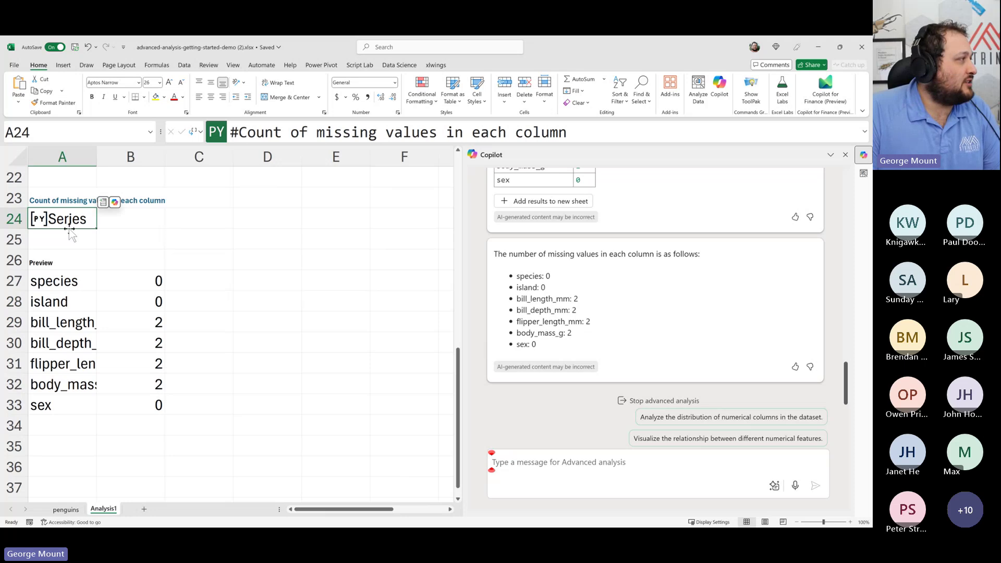
click(316, 150)
click(73, 220)
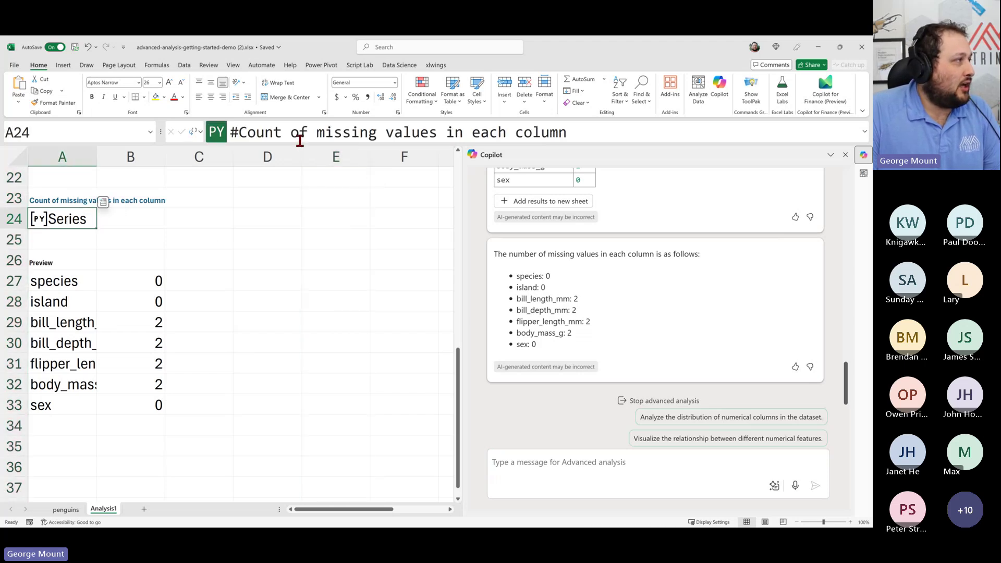
drag(302, 145, 324, 205)
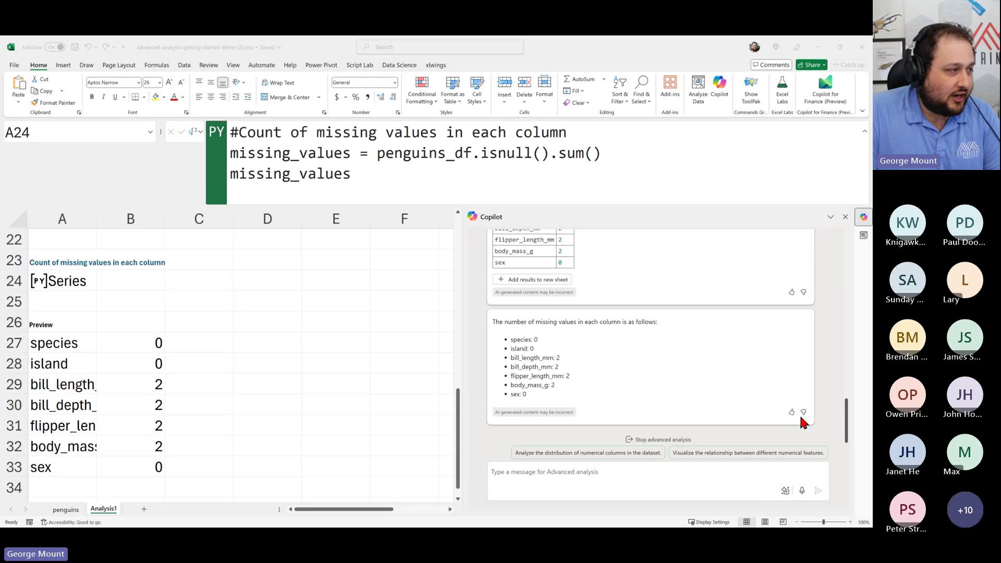
Send Copilot the request "If a cell contains an empty string, replace it with NaN.".
click(581, 473)
text(if a cell contains an empty string, replace it with NaN)
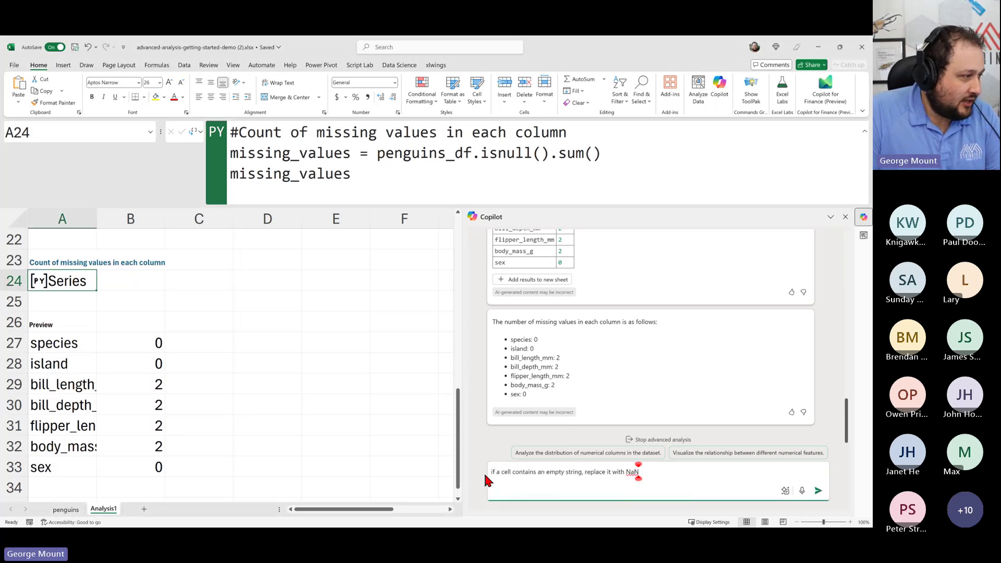
scroll(164, 394, down, 2)
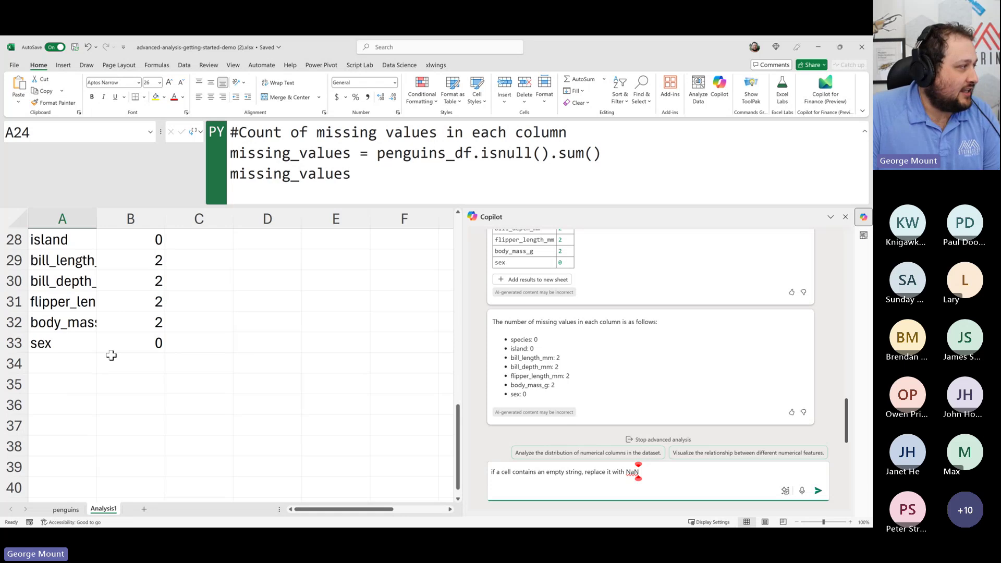
scroll(148, 332, up, 2)
scroll(149, 338, down, 1)
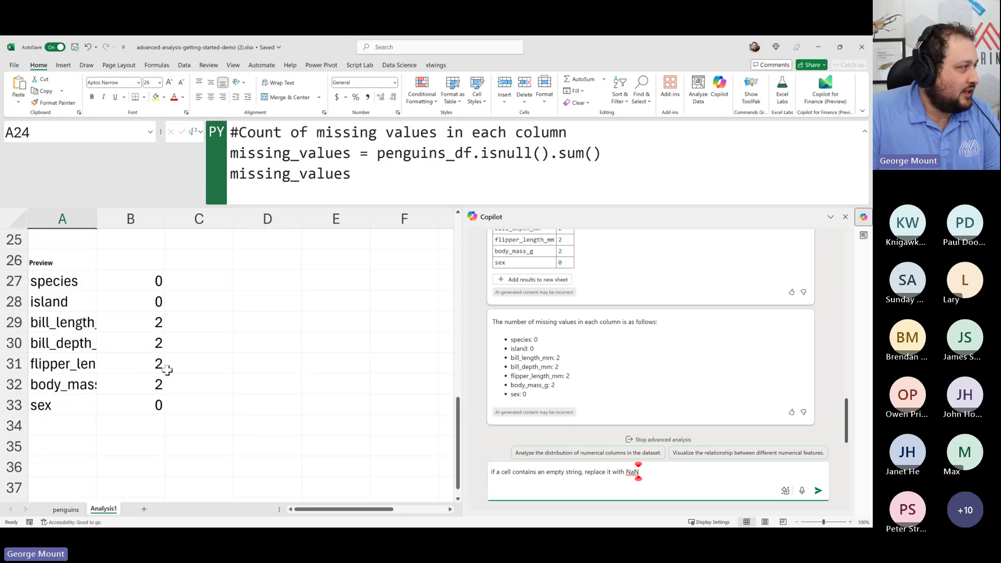
click(496, 472)
key(BackSpace)
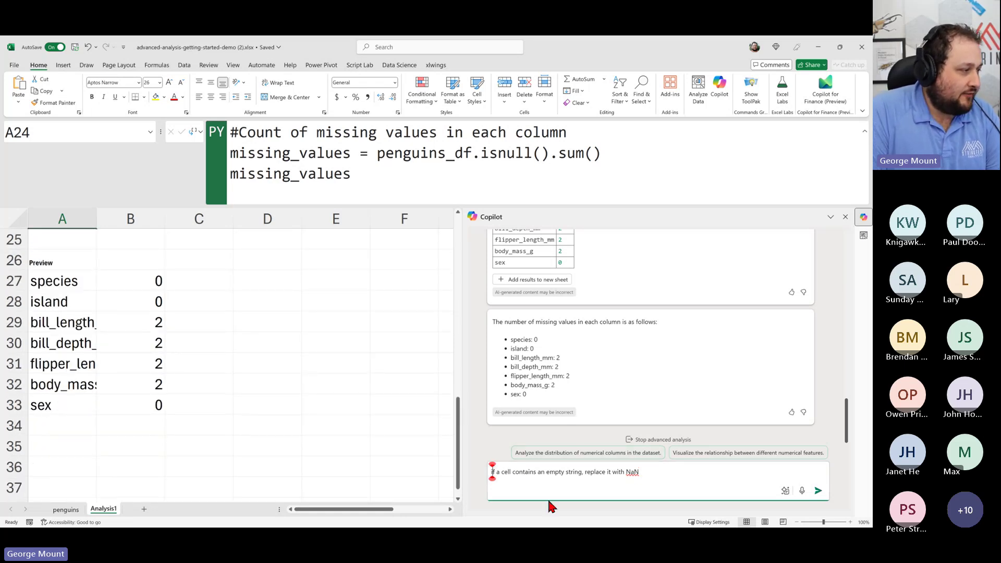
text(I)
key(End)
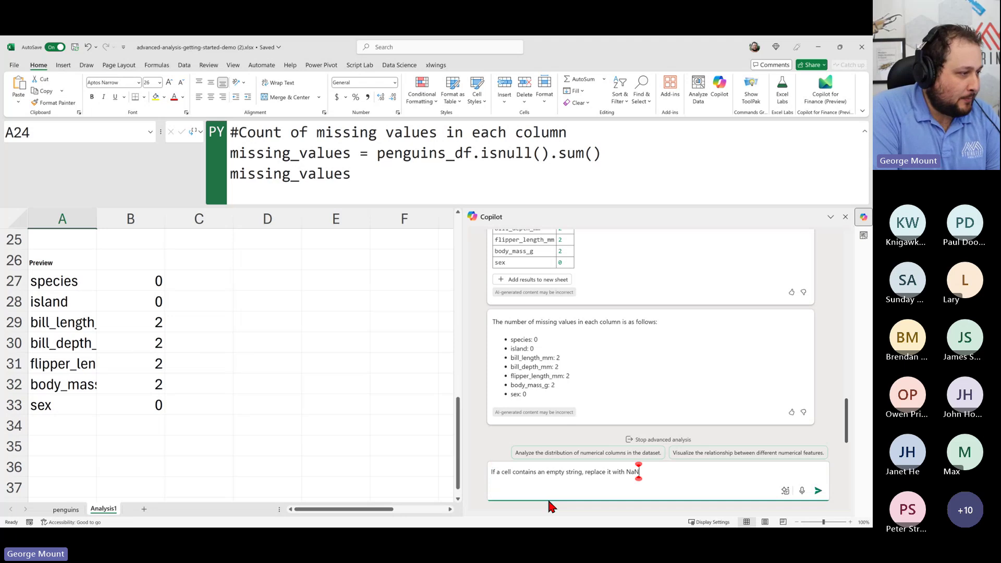
text(.)
key(Return)
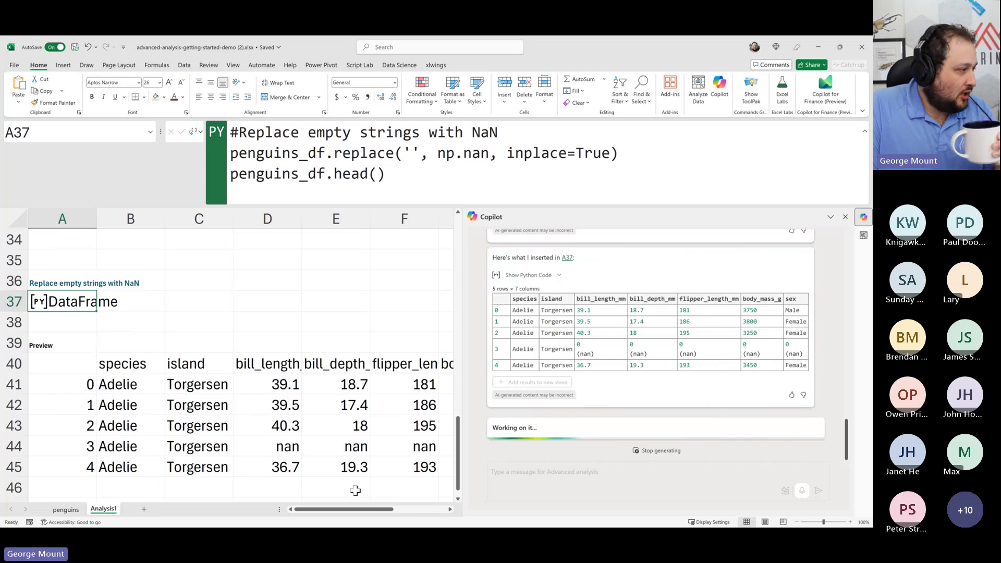
Review the NaN replacement preview across to the sex column and the Python code in A37.
drag(351, 509, 394, 510)
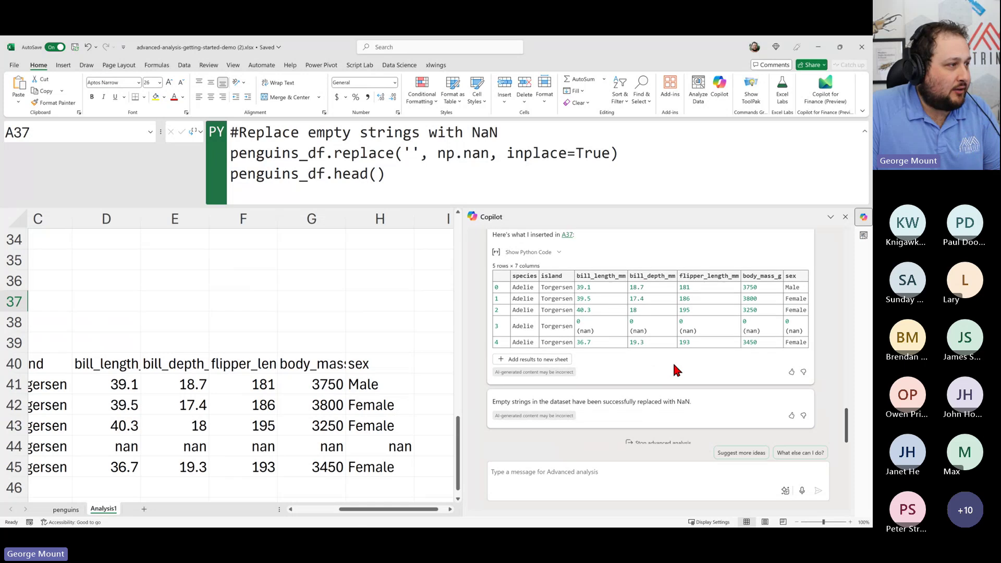
scroll(672, 362, up, 2)
click(471, 153)
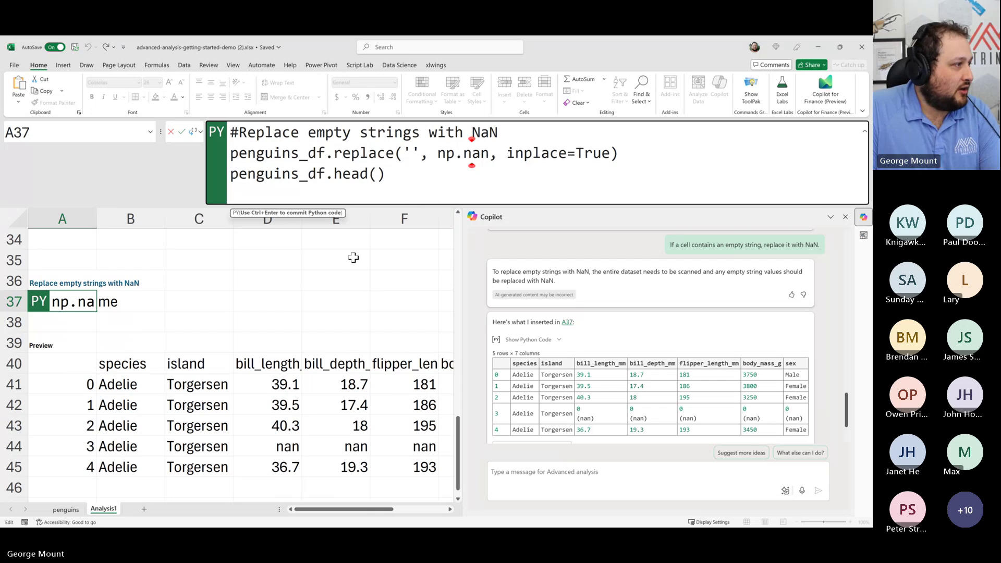
key(ctrl+Return)
Open the DataFrame card of A37 and show the formula behind the preview table in A40.
click(62, 364)
click(78, 302)
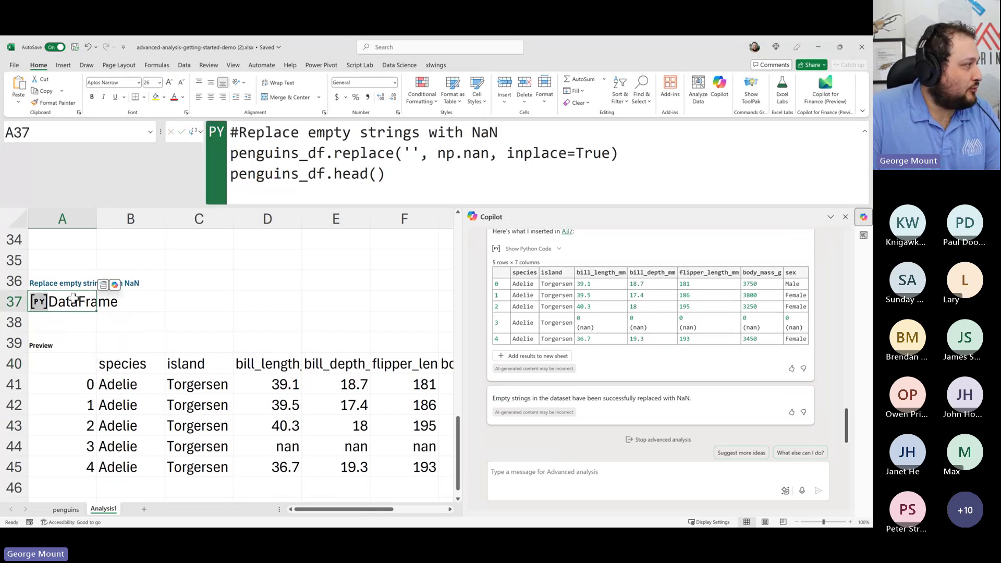
click(40, 301)
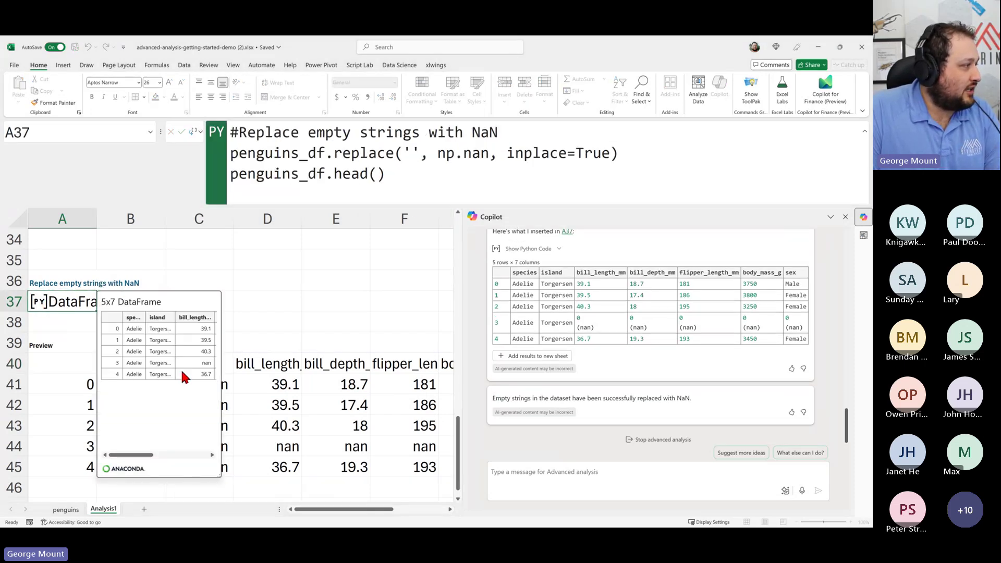
click(67, 348)
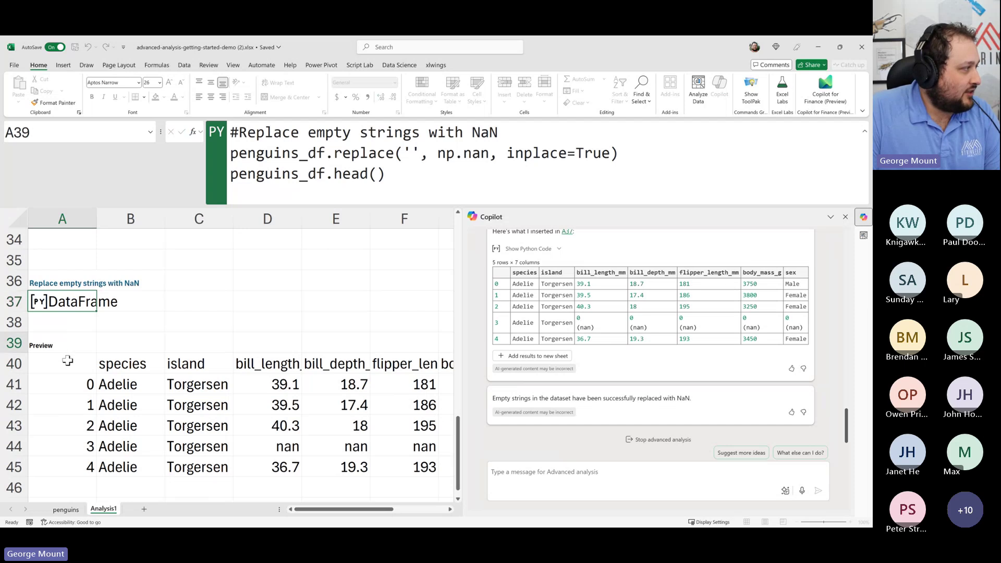
click(69, 363)
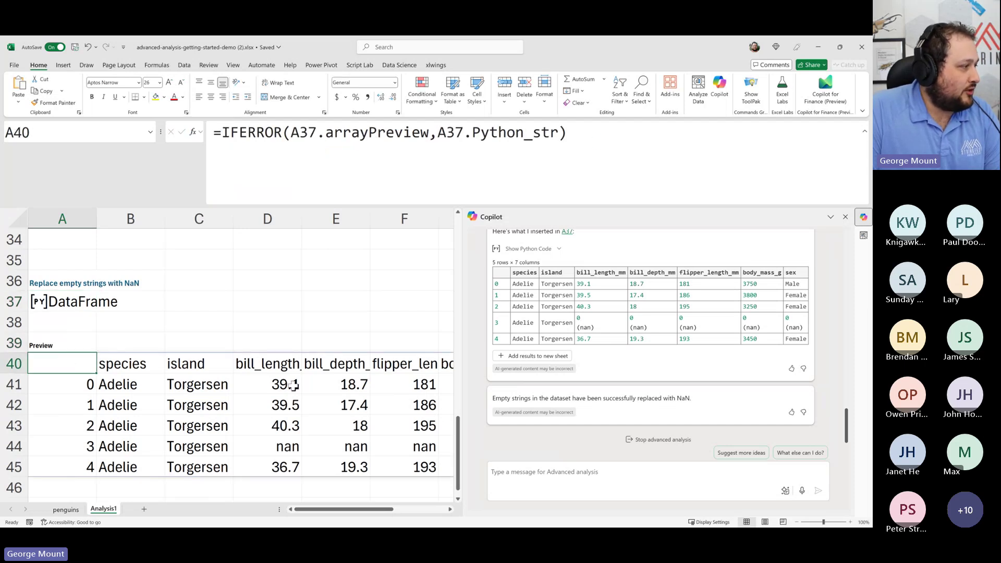
Copy the earlier question "How many missing values are in each column?" from the Copilot chat and send it again.
scroll(294, 386, down, 1)
scroll(362, 336, up, 2)
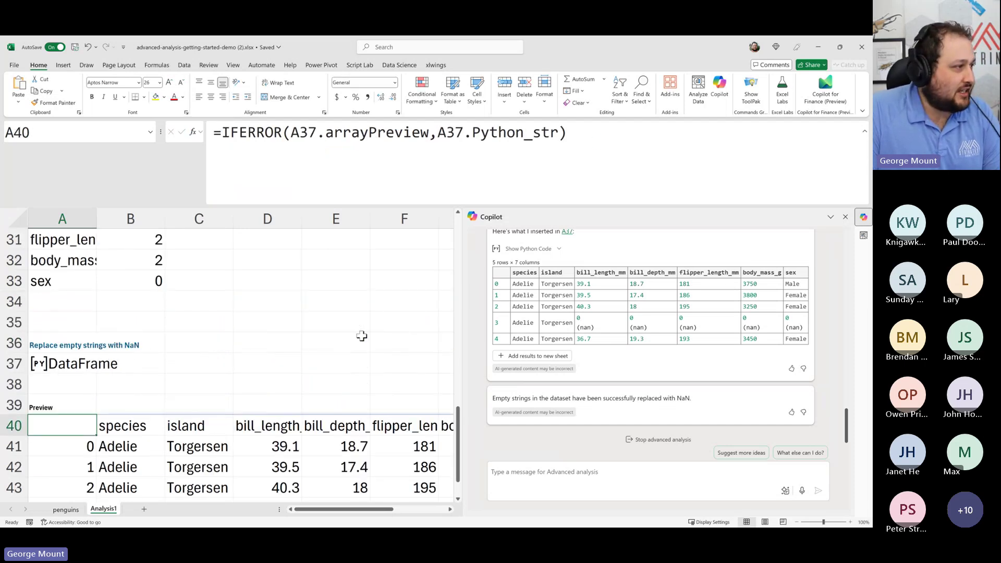
scroll(360, 344, up, 3)
scroll(596, 312, up, 5)
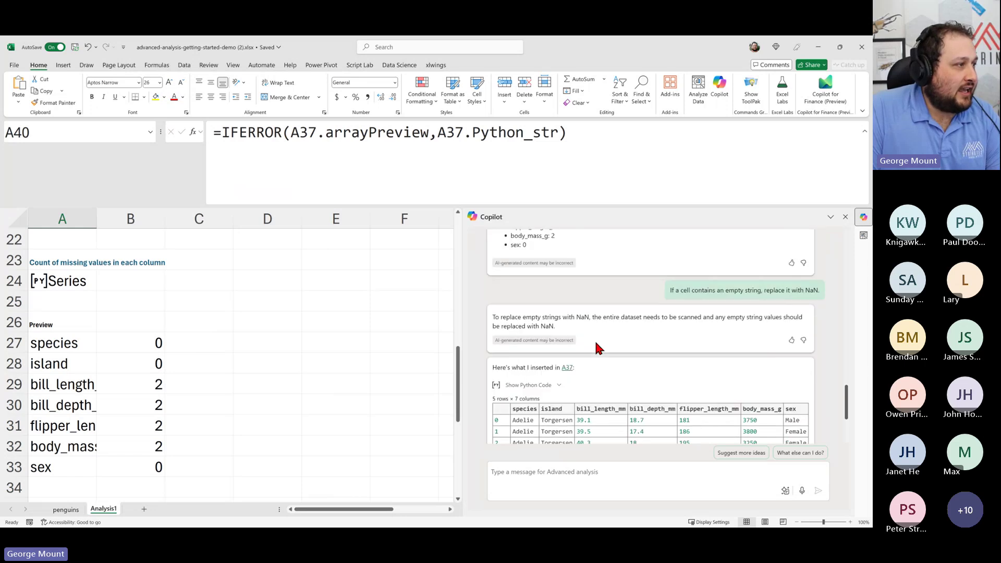
scroll(599, 336, up, 5)
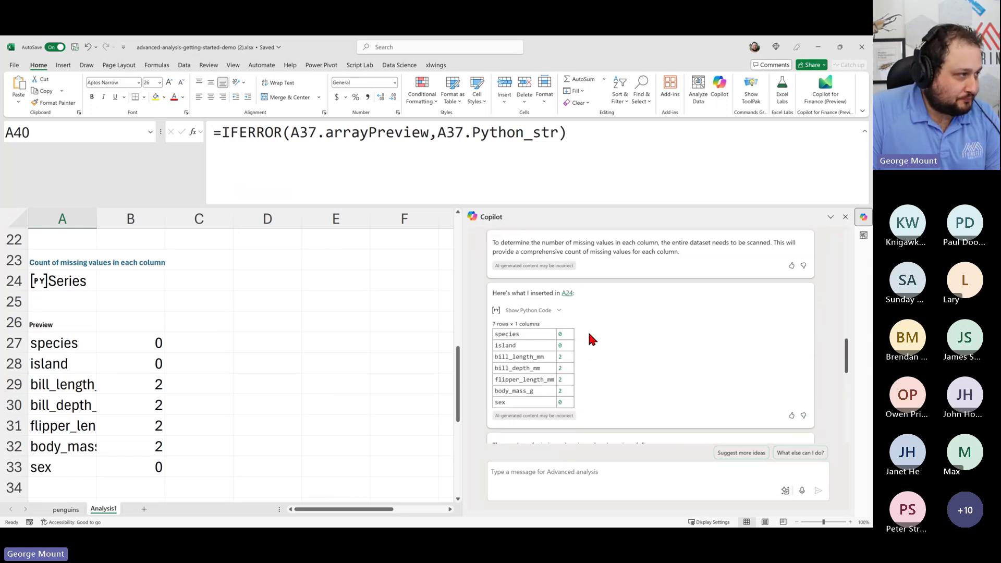
scroll(599, 334, up, 2)
drag(821, 346, 689, 352)
key(ctrl+c)
click(533, 476)
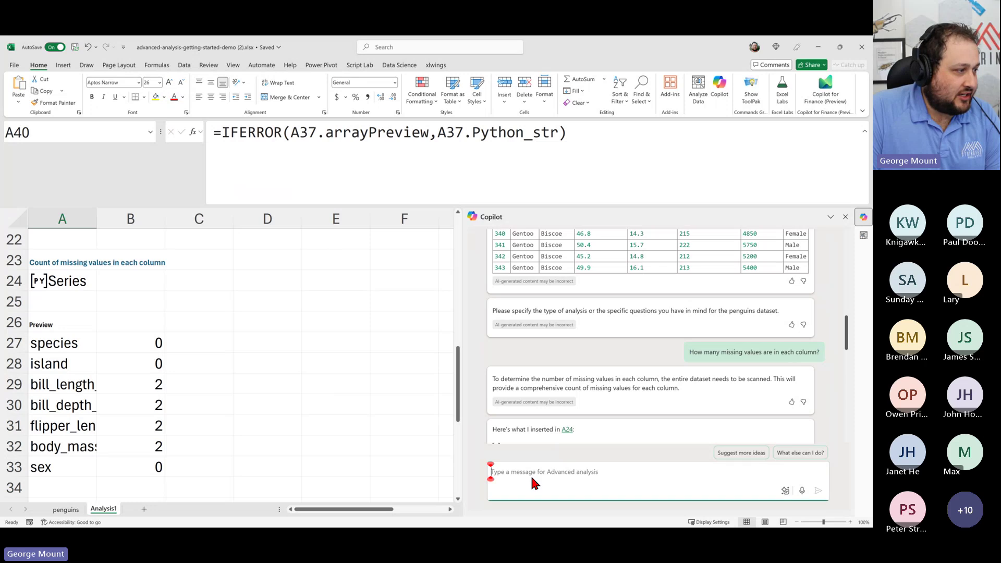
key(ctrl+v)
key(Return)
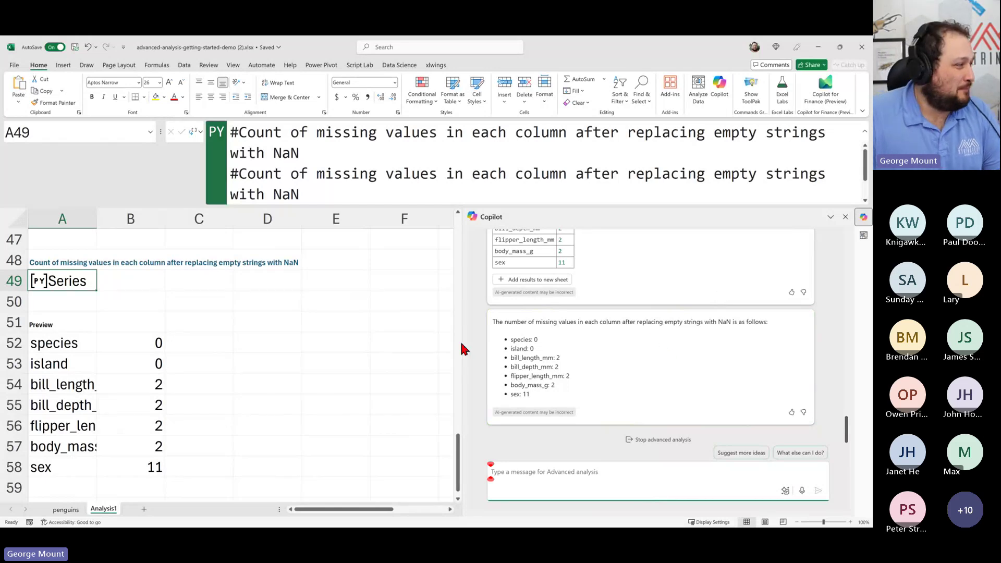
Compare the new missing-value counts on Analysis1 with the blank cells in the sex column of the penguins sheet.
click(78, 423)
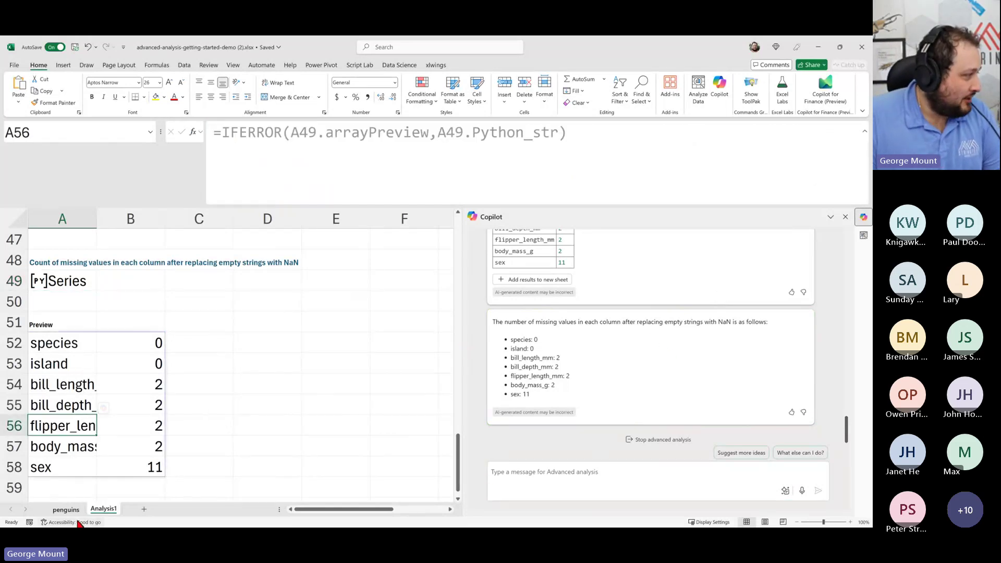
click(66, 509)
drag(339, 270, 346, 390)
click(353, 313)
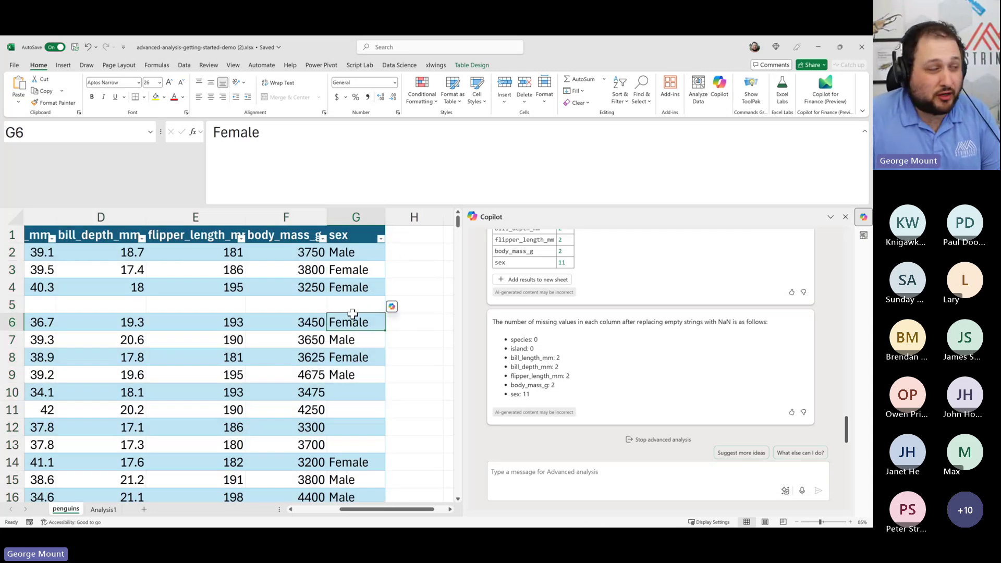
scroll(353, 314, down, 7)
scroll(353, 317, up, 7)
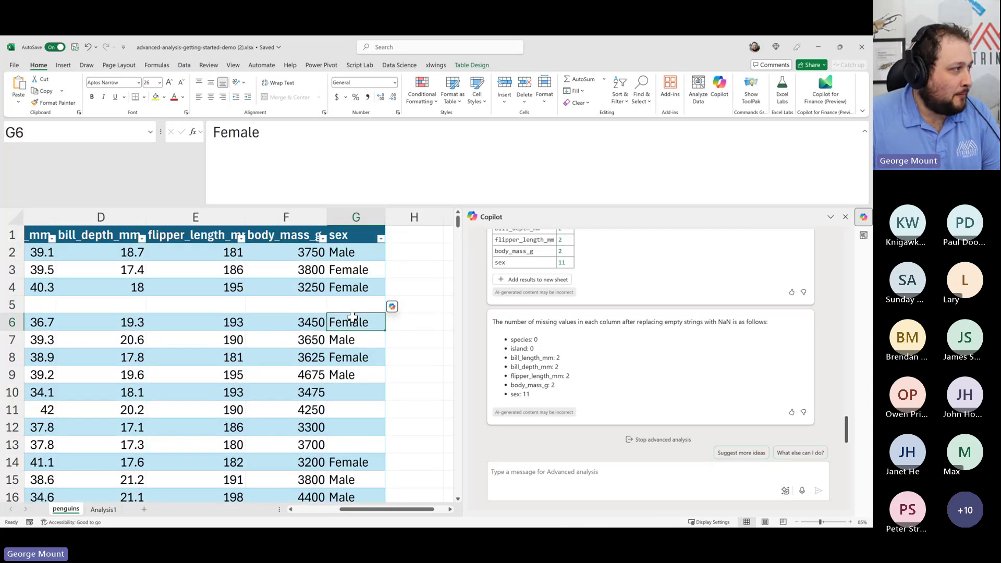
drag(353, 271, 352, 375)
scroll(353, 375, down, 3)
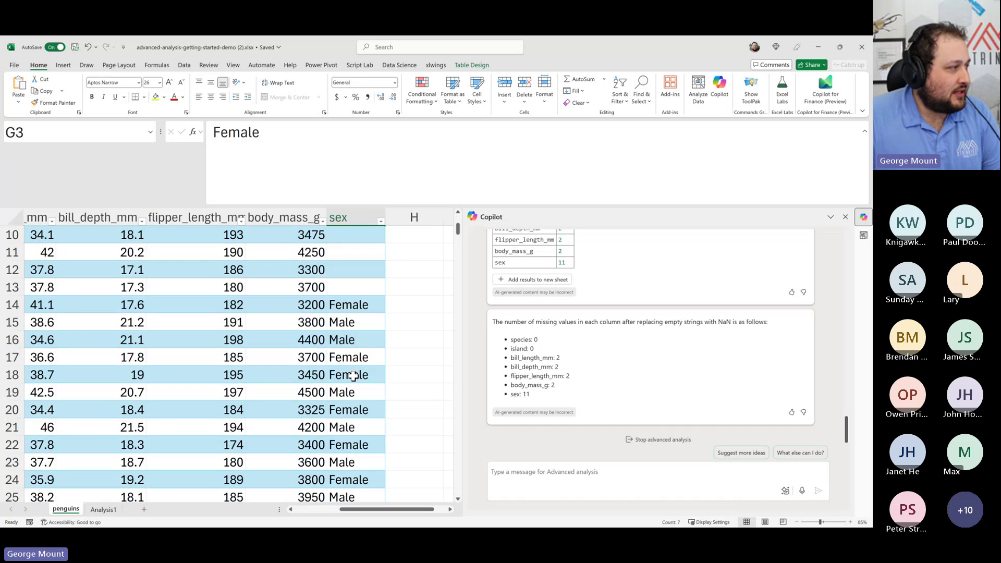
scroll(353, 375, up, 3)
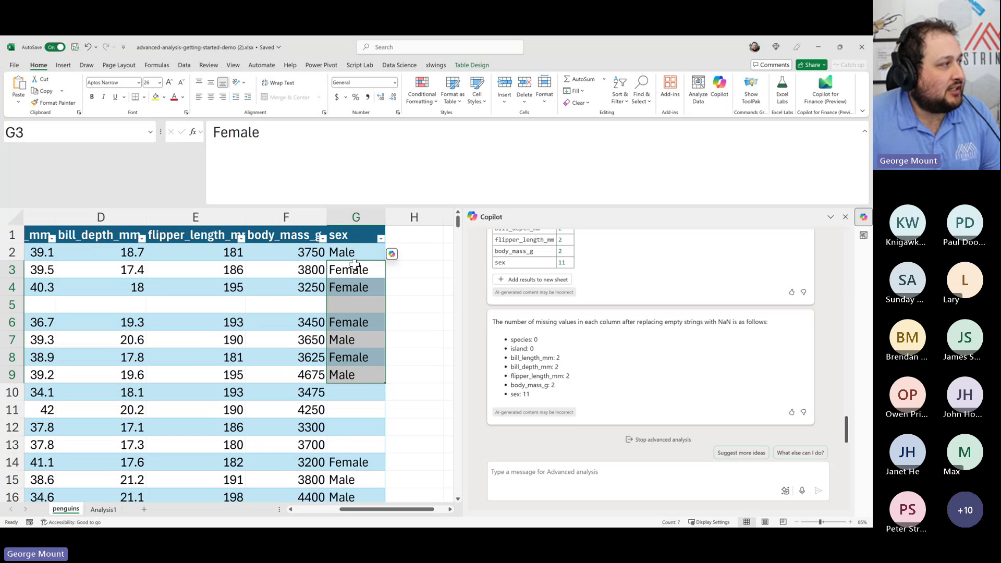
drag(347, 253, 345, 375)
click(348, 339)
Check the contents of the blank penguins cells G5, G10 and F5 for hidden text without changing them.
click(349, 305)
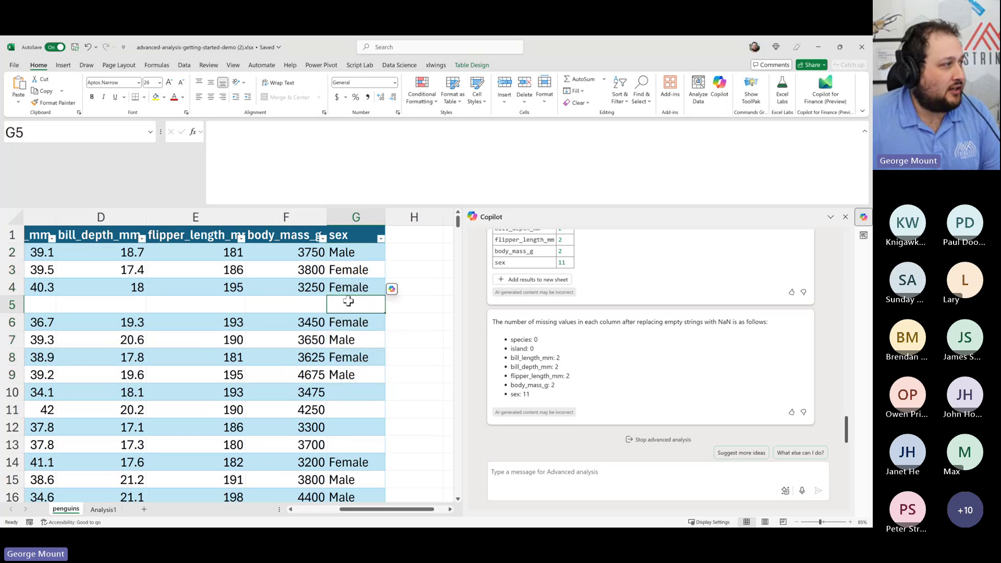
click(272, 147)
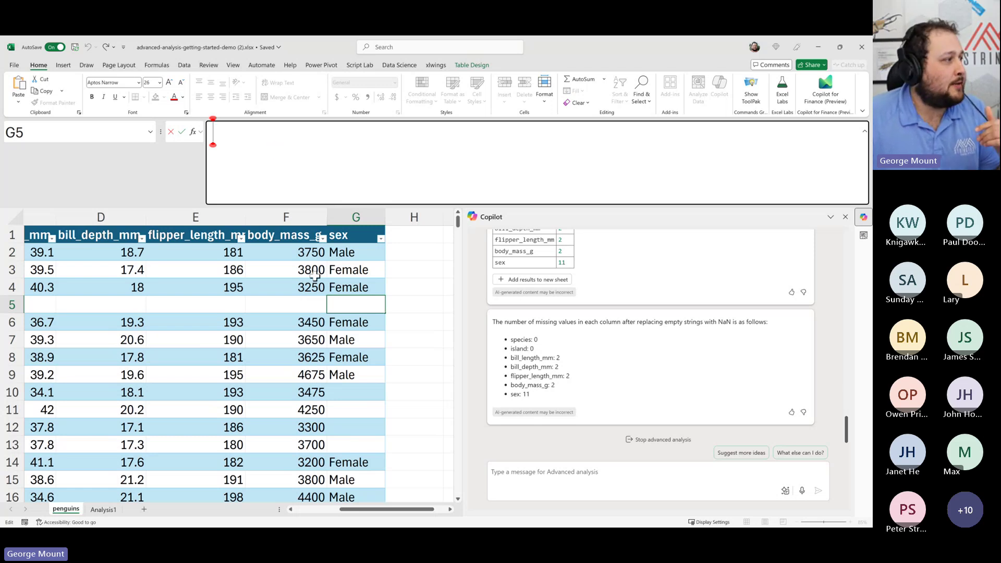
click(356, 391)
click(275, 156)
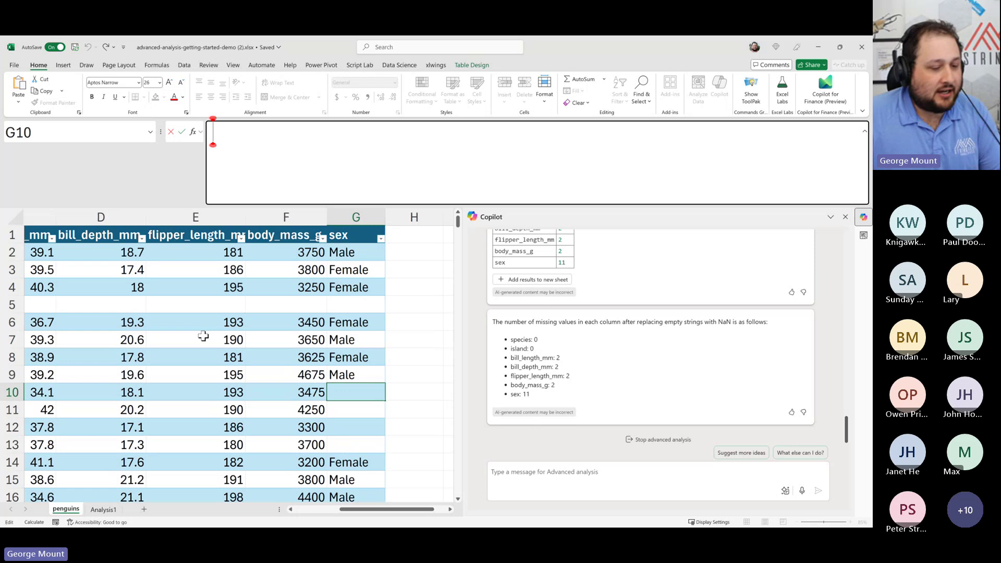
key(Escape)
click(255, 304)
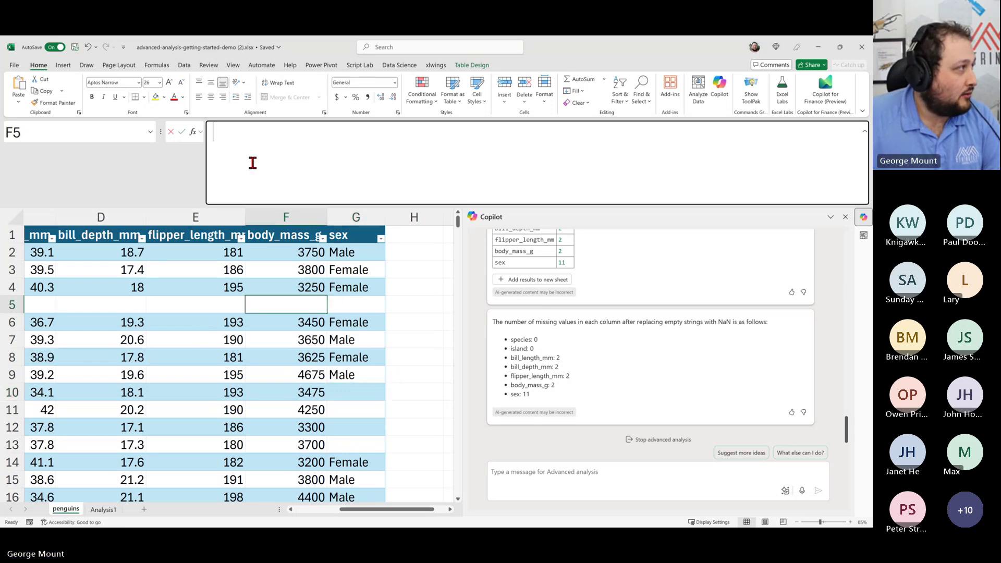
click(254, 165)
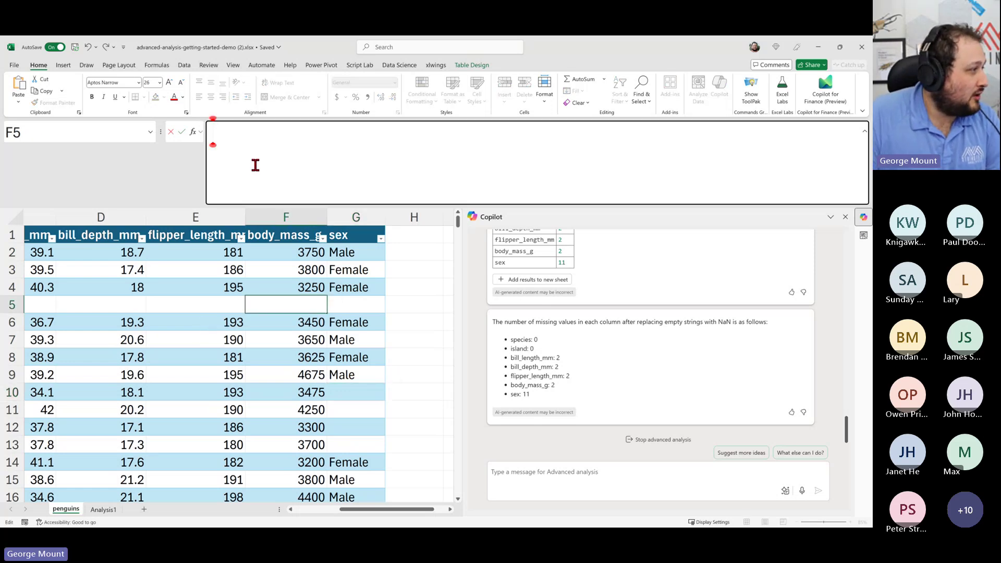
key(Tab)
click(293, 148)
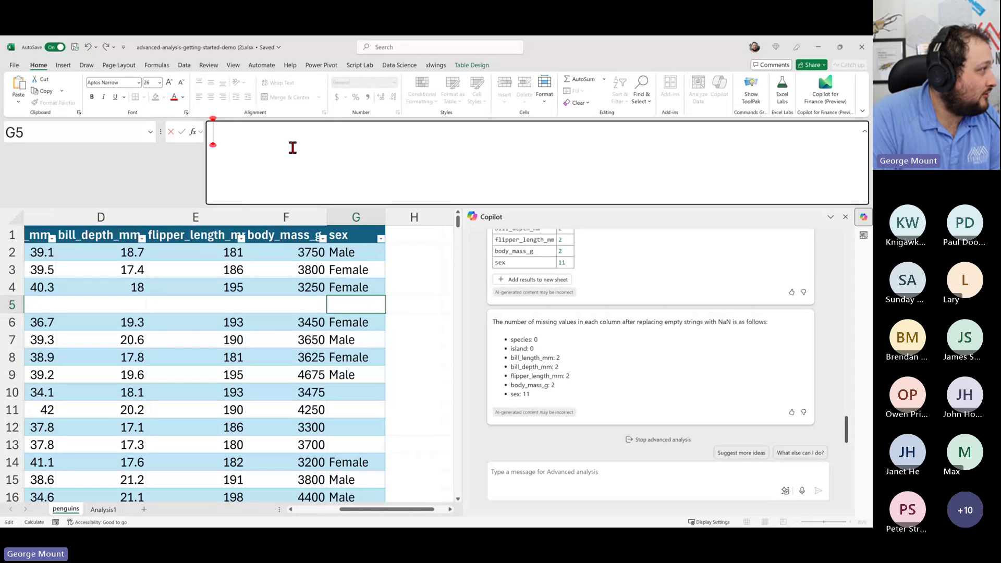
key(Escape)
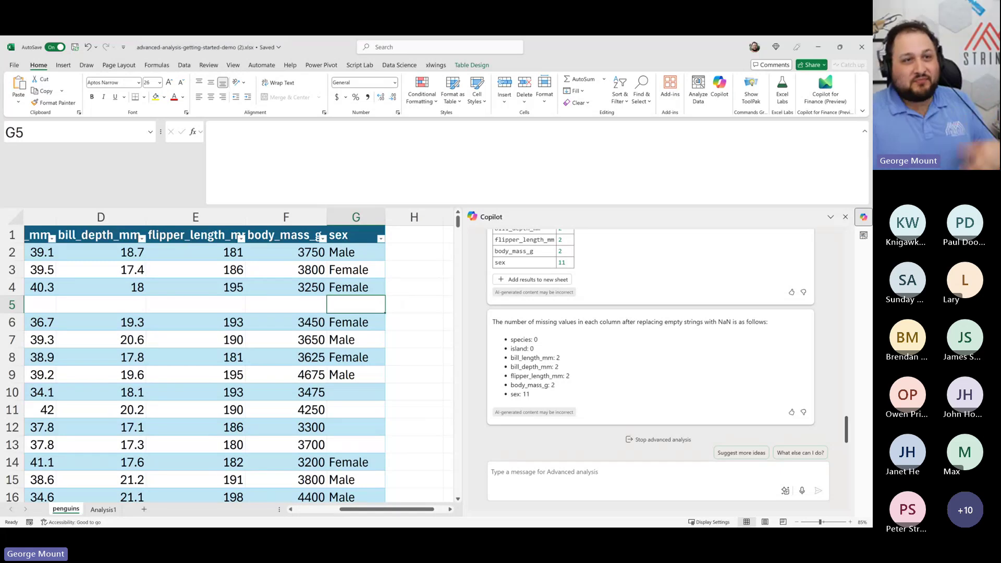
Return to Analysis1 and ask Copilot "What percentage of values are missing in each column?".
click(102, 510)
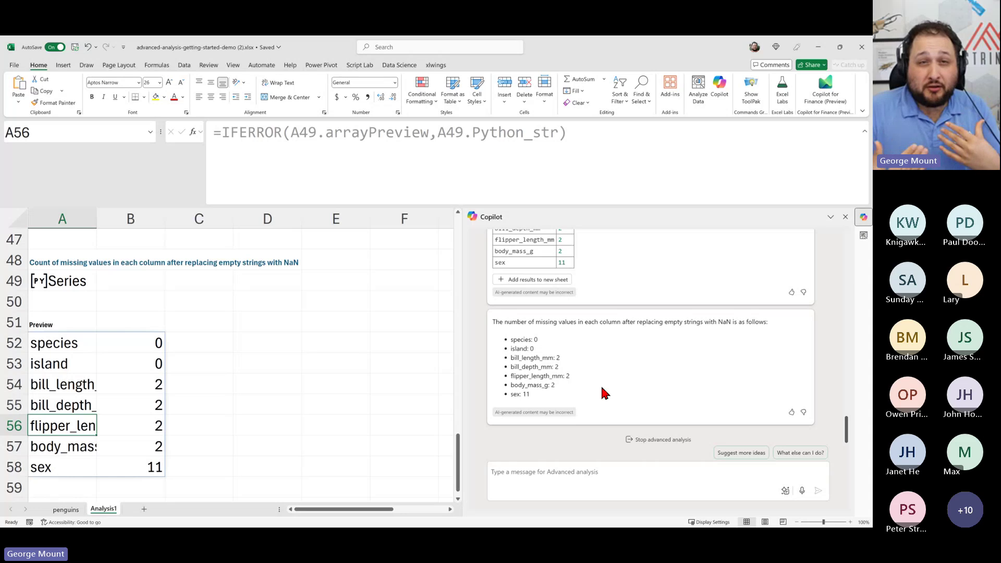
scroll(604, 333, up, 5)
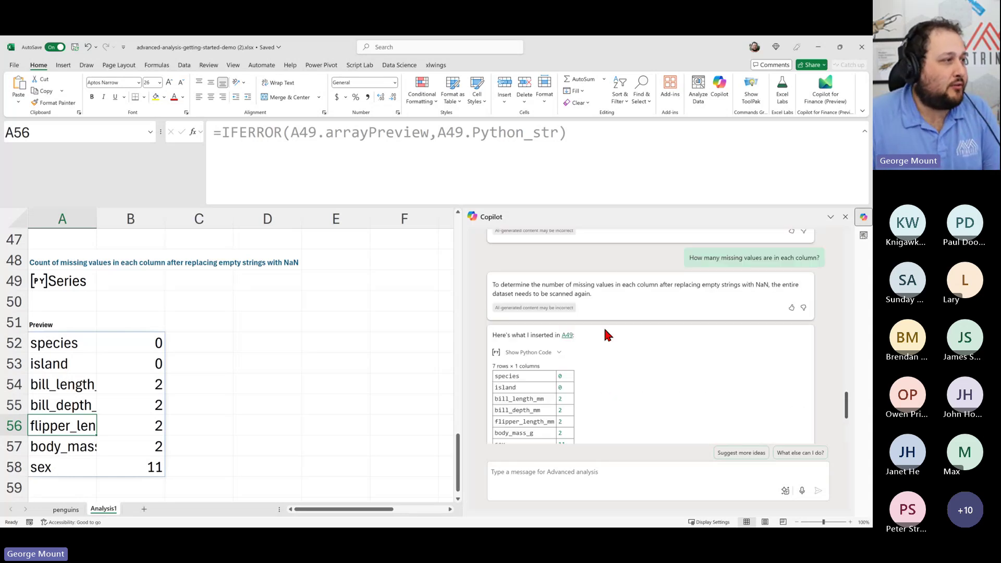
scroll(604, 333, down, 5)
click(583, 472)
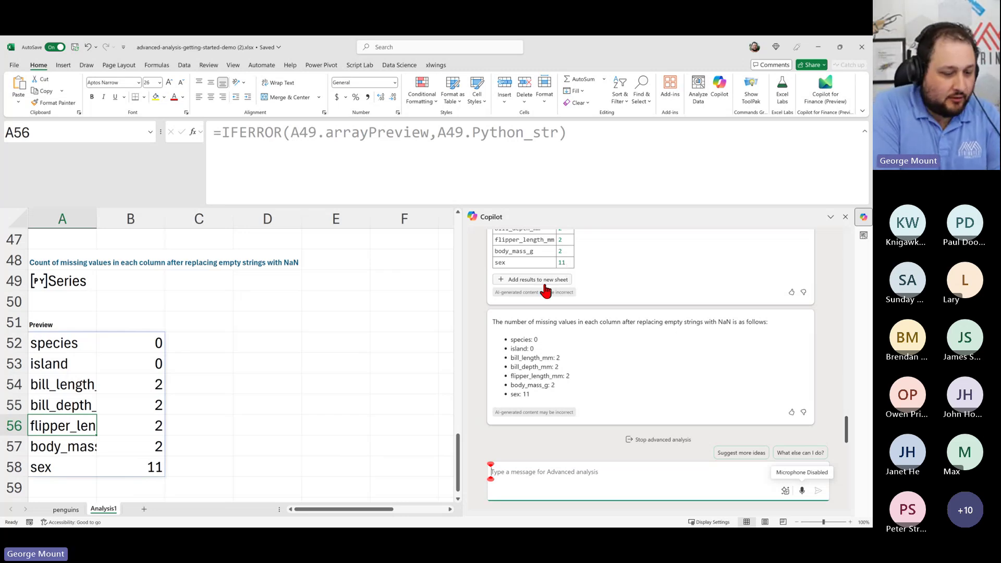
text(What p)
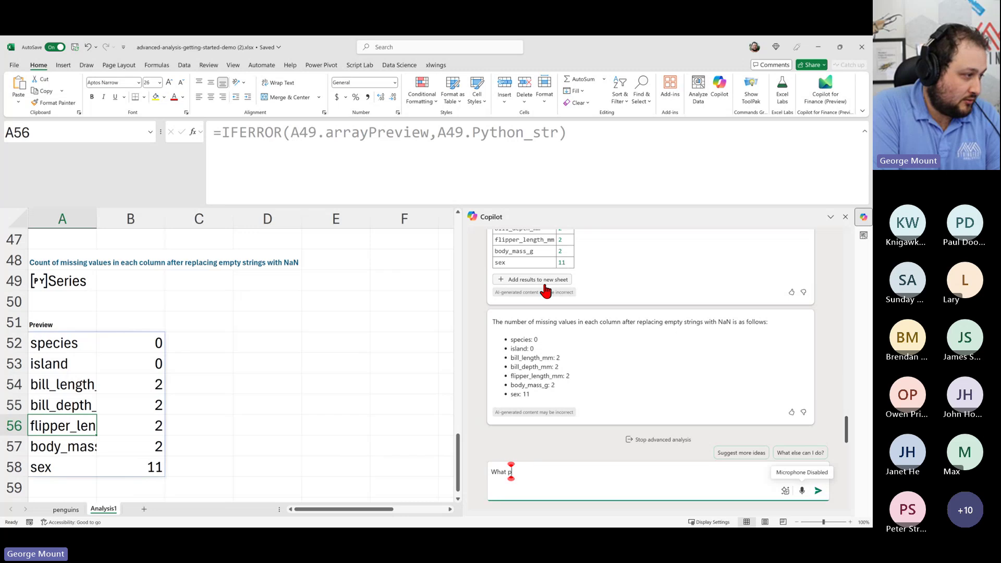
text(ercentage)
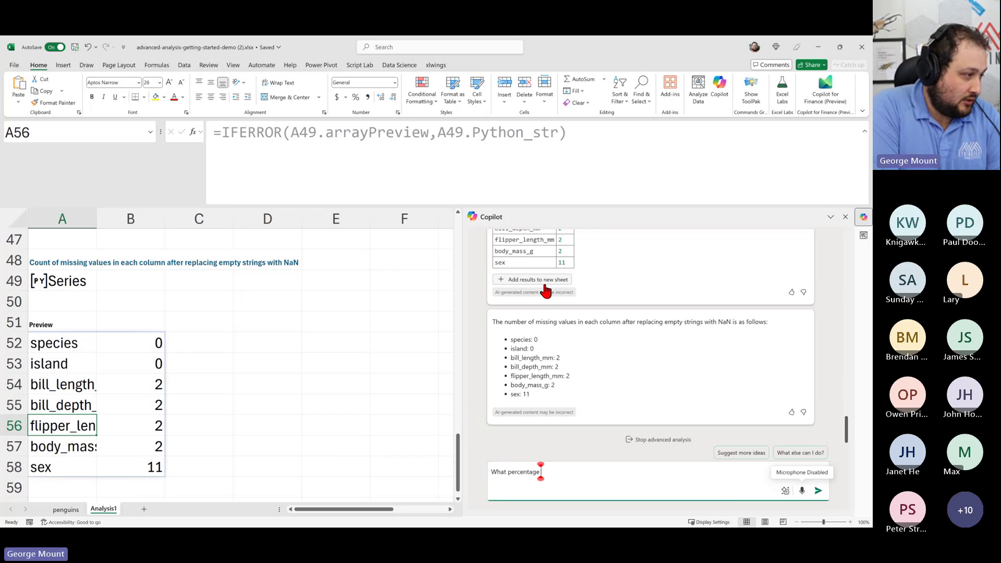
text( of values are m)
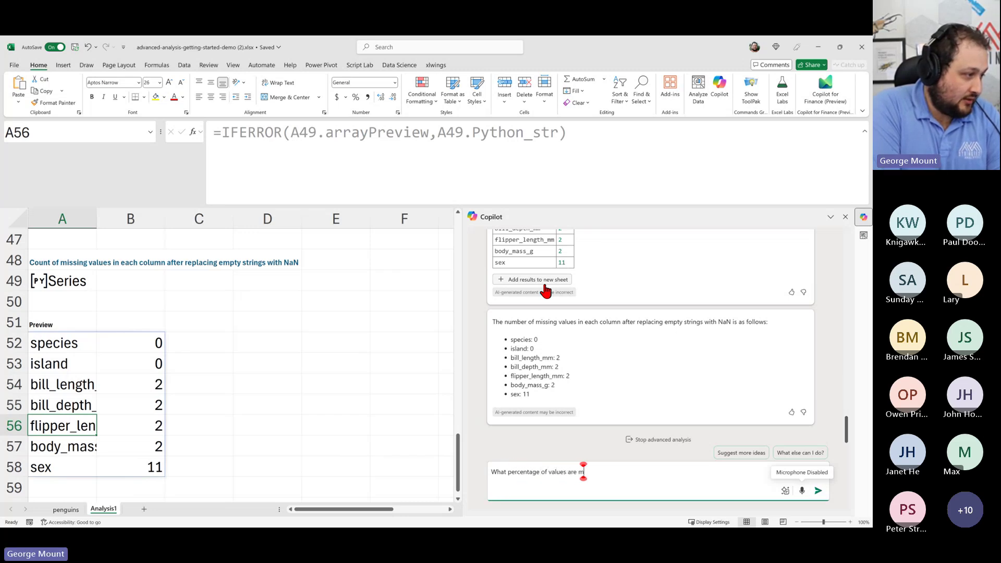
text(issing in each colum)
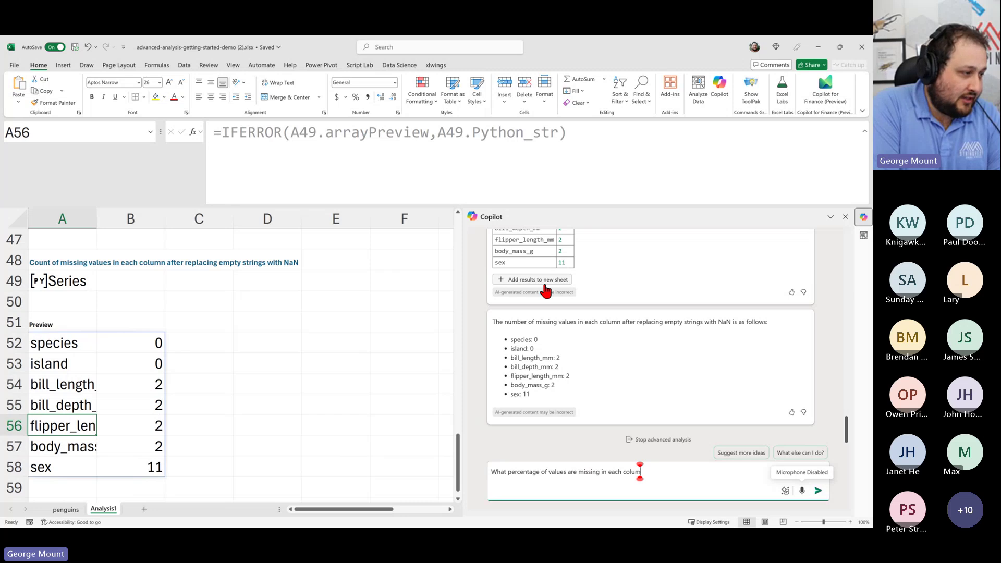
text(n?)
key(Return)
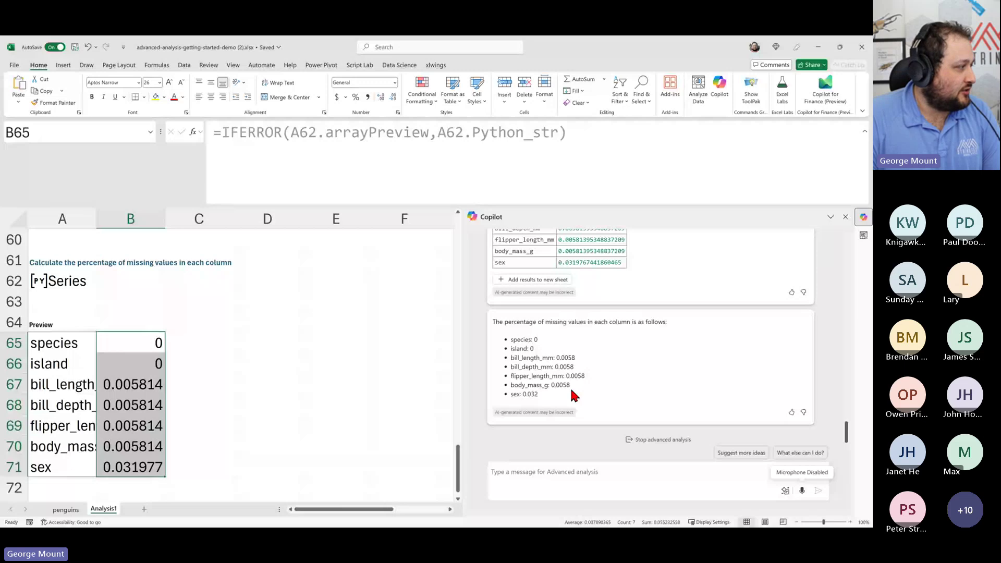
Format the missing-value shares in B65:B71 as percentages with two decimal places.
drag(131, 342, 128, 425)
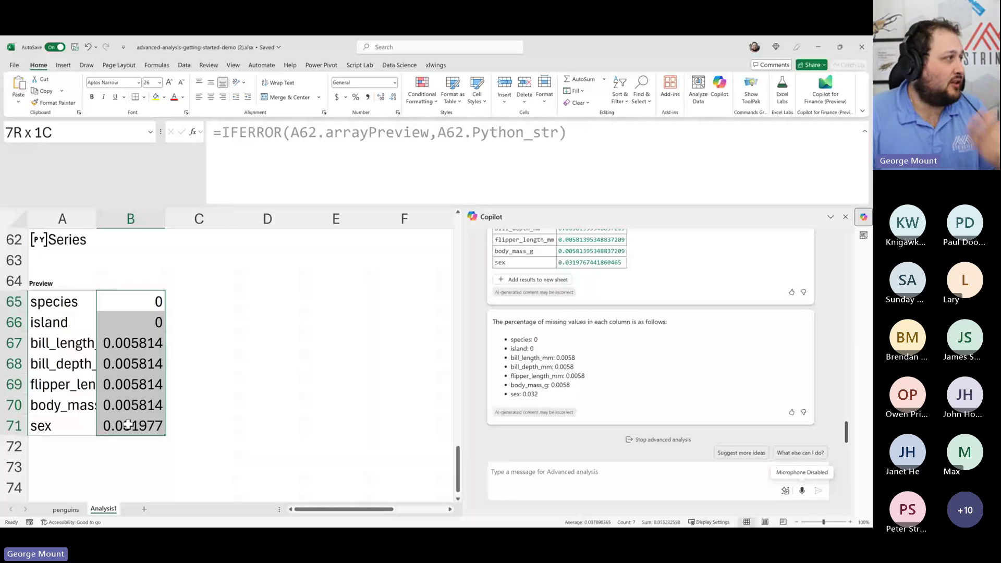
key(ctrl+1)
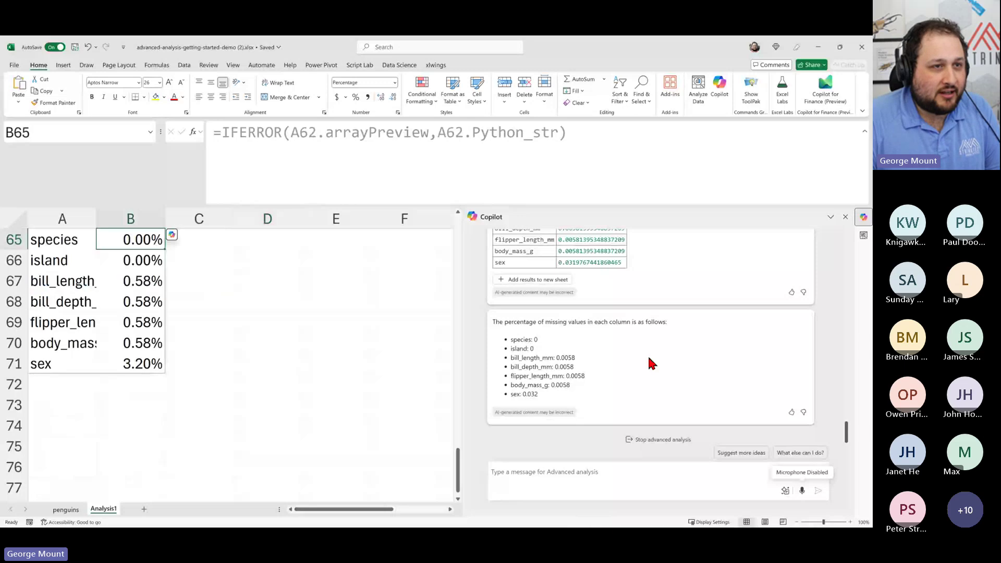
click(154, 400)
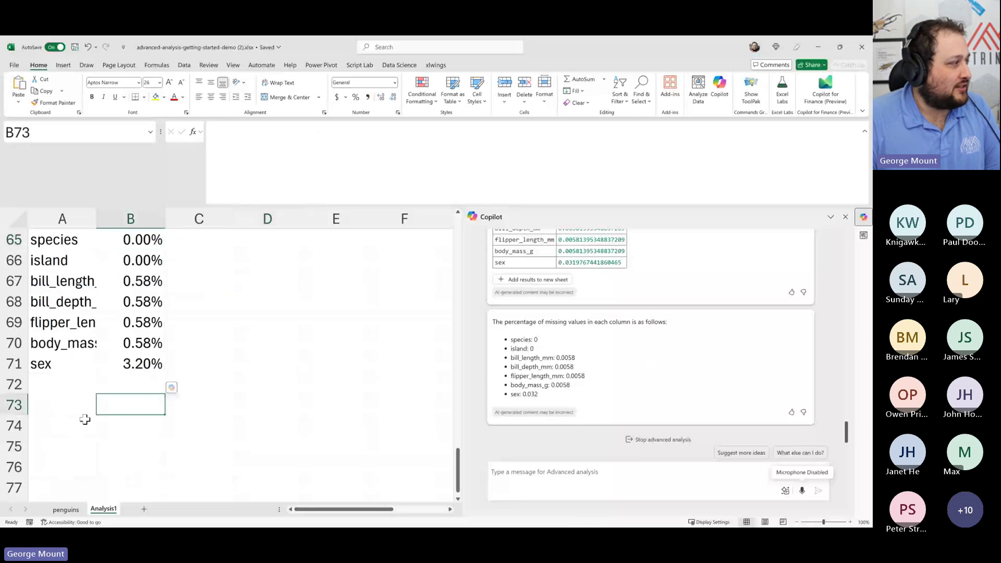
click(80, 404)
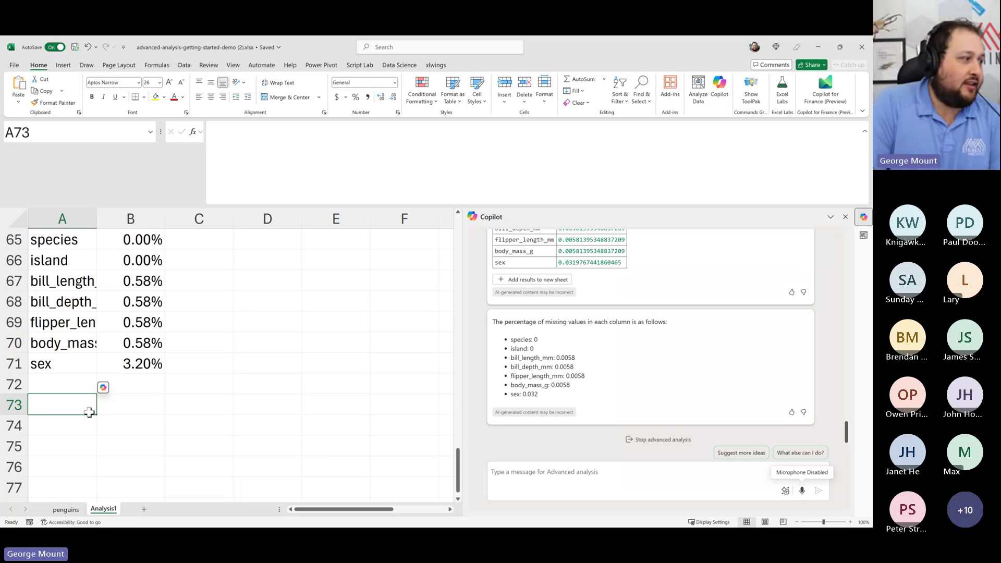
Ask Copilot "What are some common methods for outlier detection?".
click(593, 470)
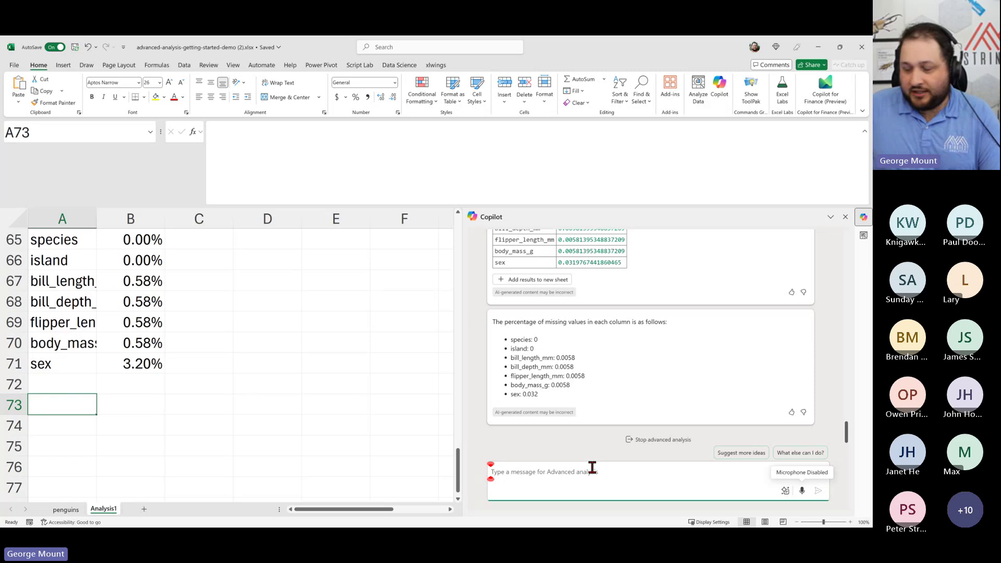
text(What are some c)
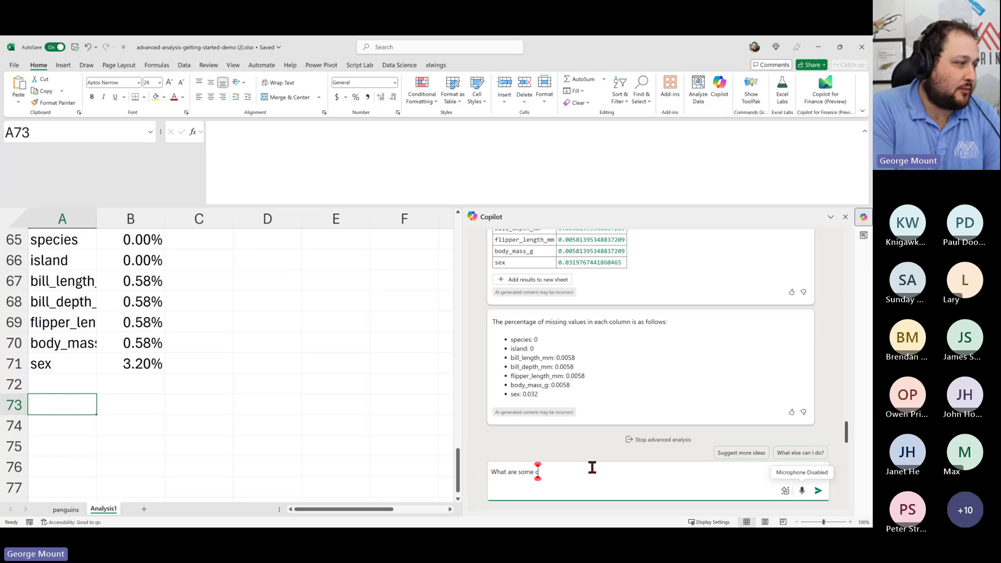
text(ommon methods for ou)
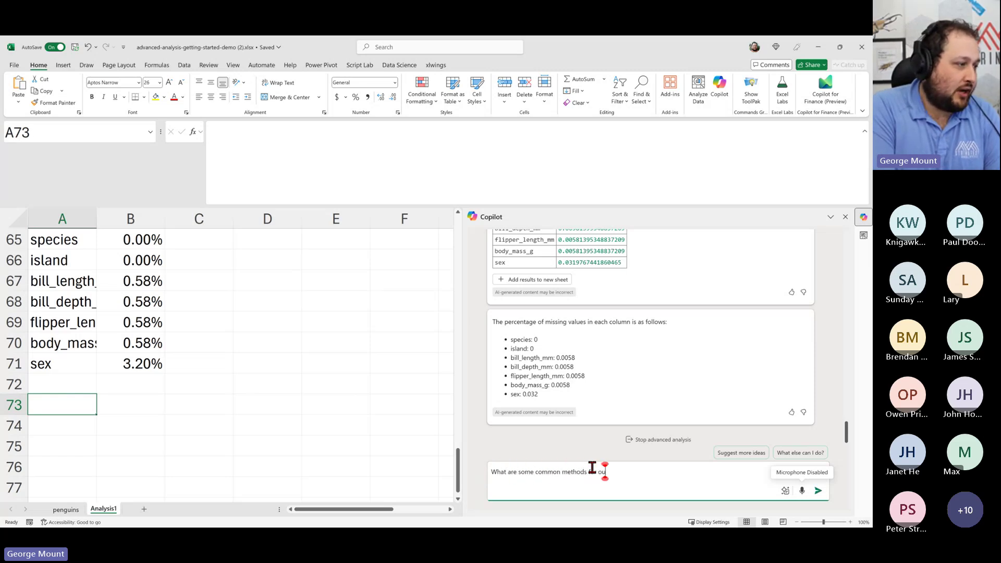
text(tlier detection?)
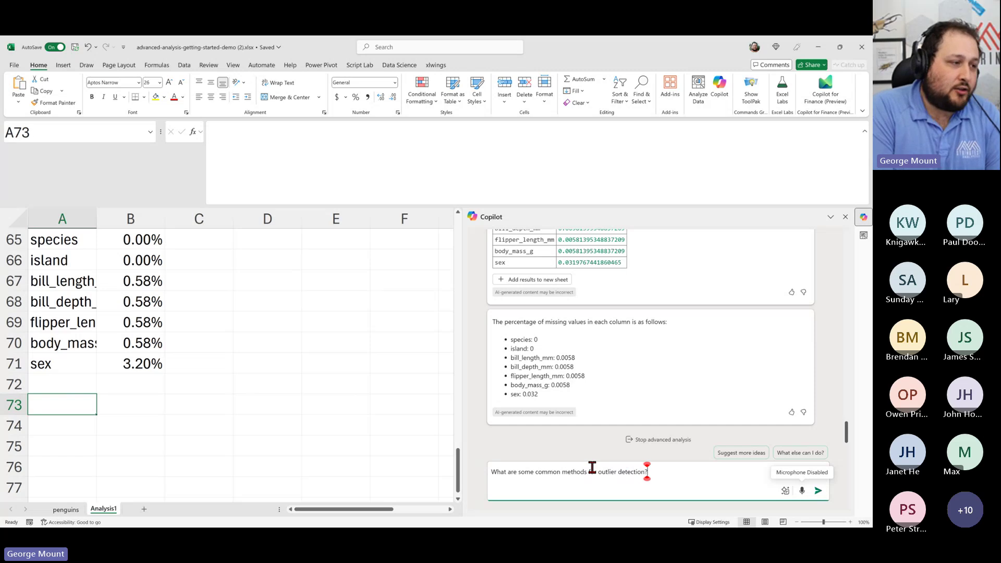
key(Return)
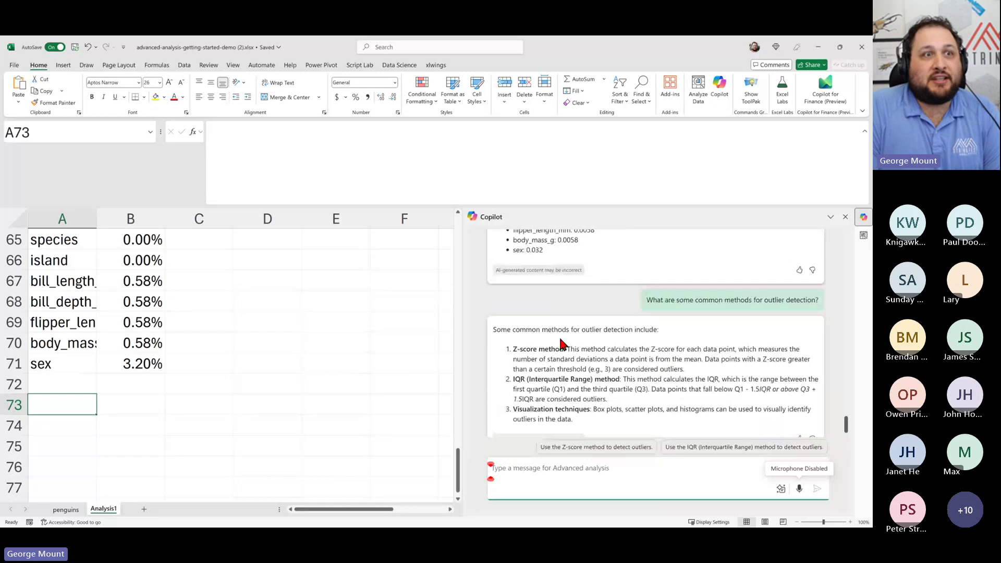
Widen the Copilot pane and read its descriptions of the Z-score, IQR and visualization methods.
drag(462, 374, 410, 374)
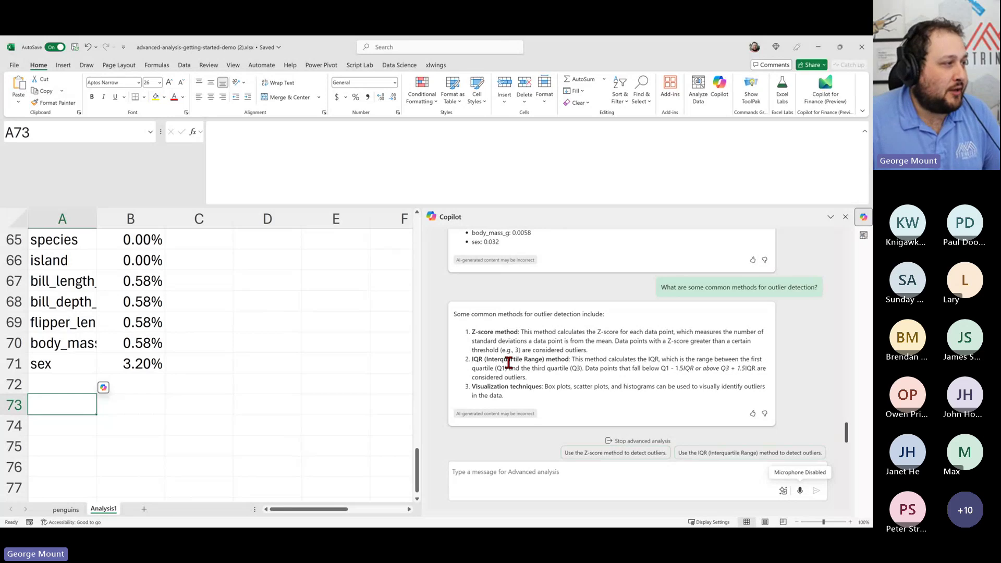
drag(515, 332, 579, 352)
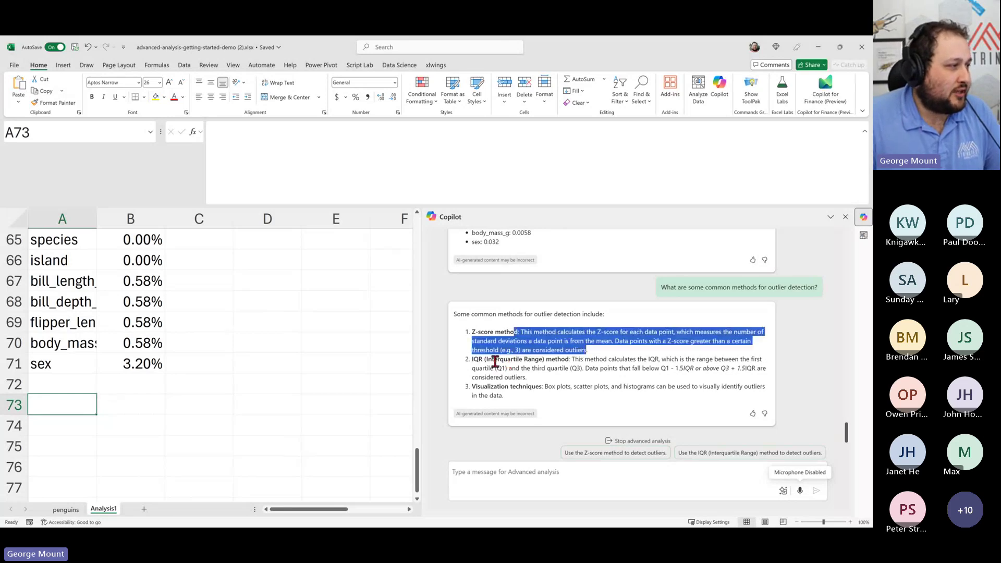
drag(495, 359, 558, 368)
triple_click(519, 387)
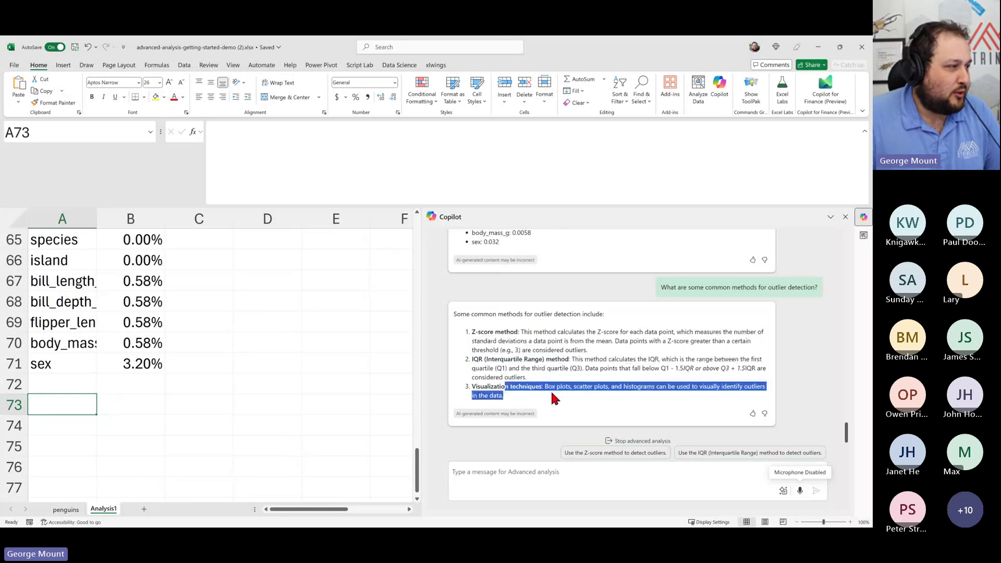
click(561, 380)
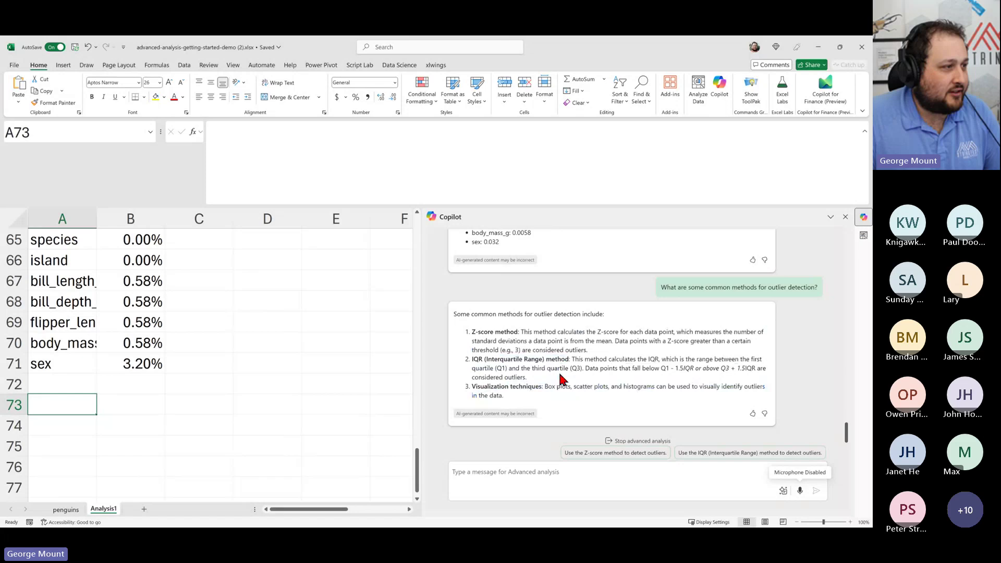
Ask Copilot the follow-up question "What are the pros and cons of each?".
click(522, 476)
text(What)
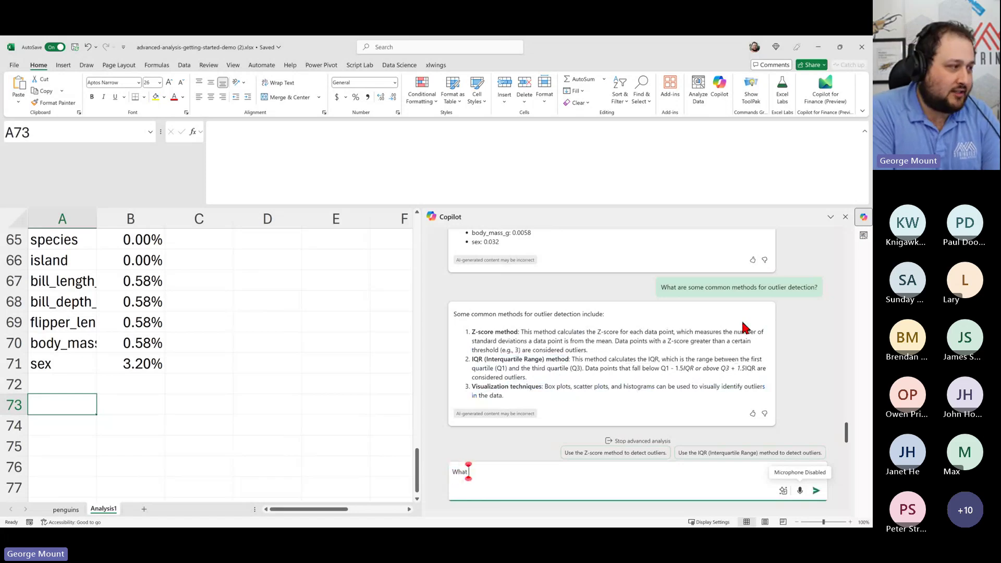
text( are the pros and cons)
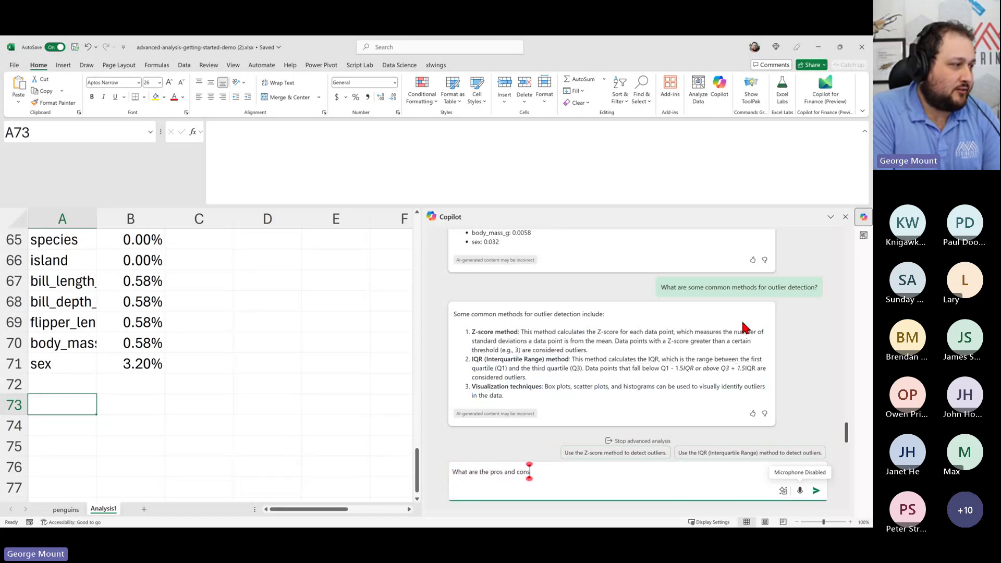
text( of each?)
key(Return)
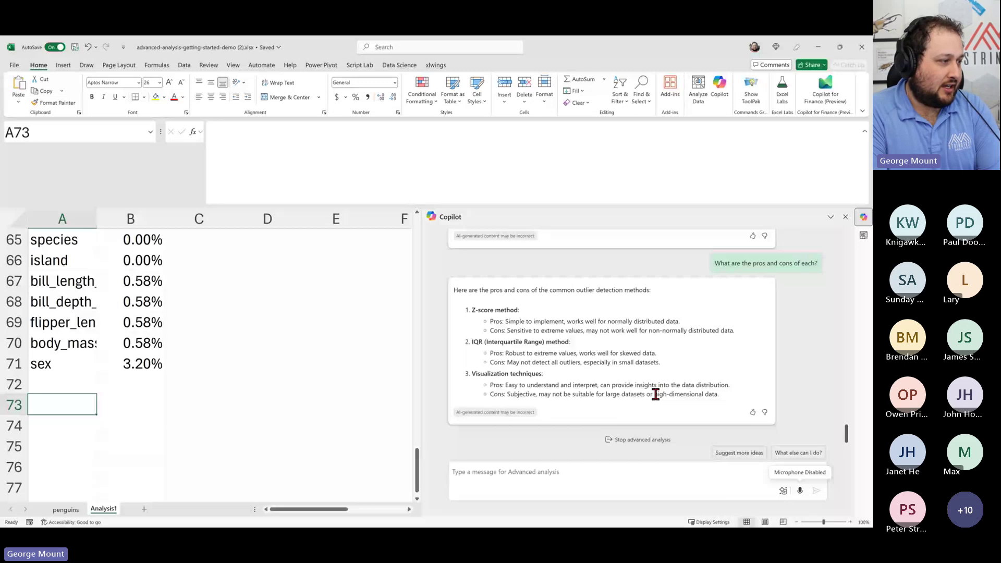
Ask Copilot "Use visualization techniques to spot any outliers in this dataset".
click(513, 471)
text(Use visualization techniques to spot an)
key(BackSpace)
key(BackSpace)
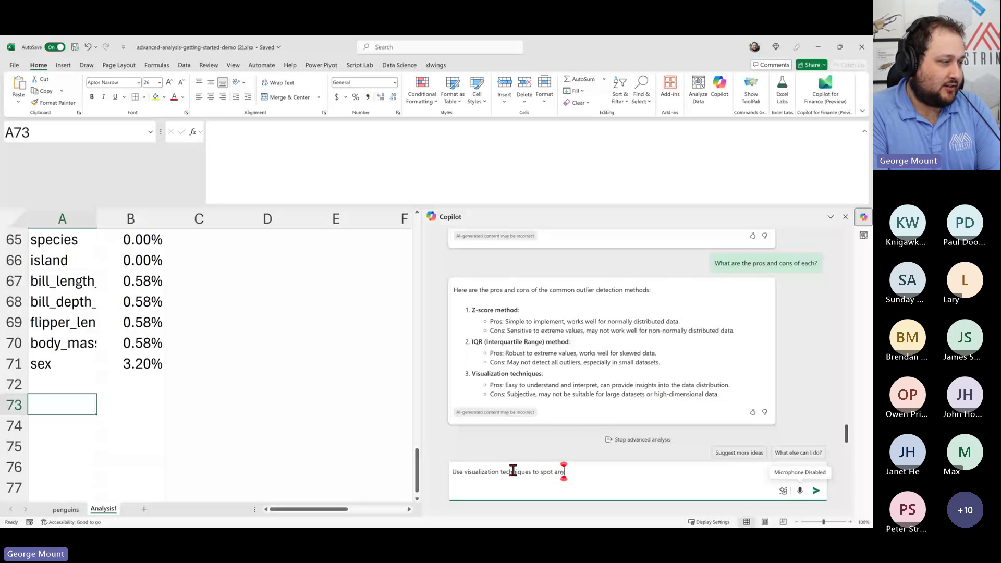
text(y outie)
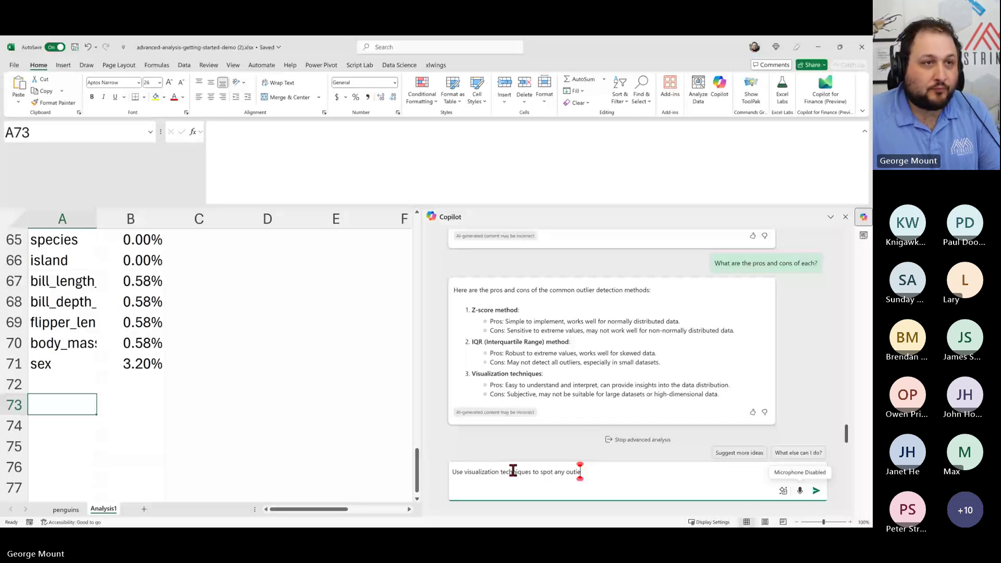
text(rs in this dataset)
key(Return)
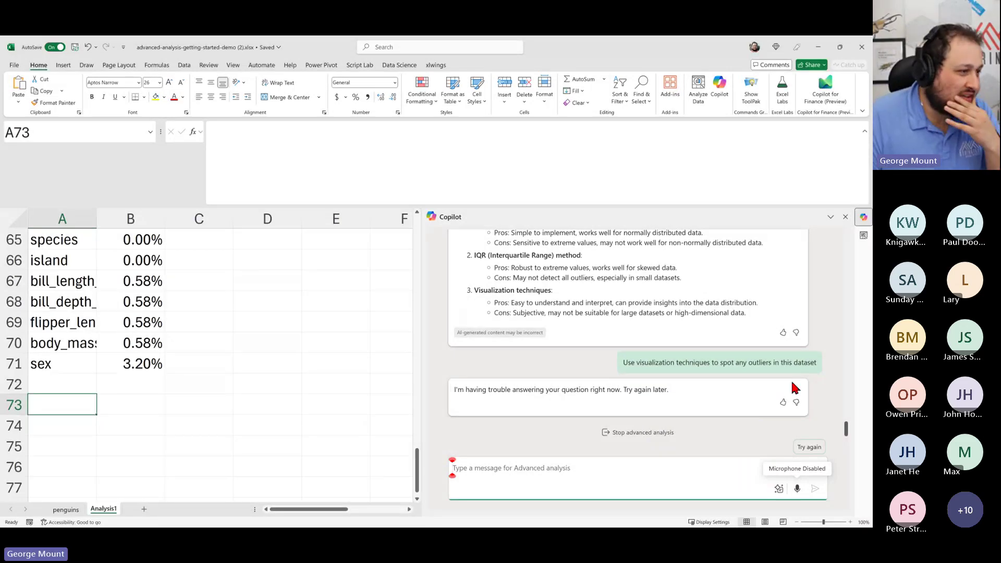
Copy the sent outlier prompt back into the Copilot message box and restore its missing first letter "U".
drag(628, 363, 829, 365)
key(ctrl+c)
click(504, 468)
key(ctrl+v)
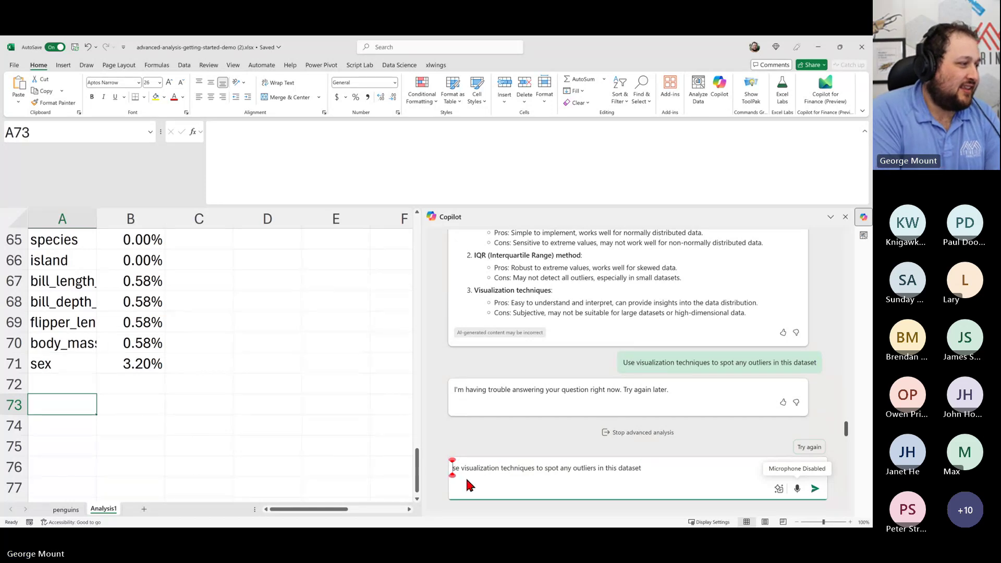
text(U)
Replace "this dataset" in the prompt with "the body_mass_g column", send it, and bring the resulting box plot's heading into view.
click(467, 483)
key(ctrl+Right)
key(ctrl+Right)
key(ctrl+Right)
key(ctrl+Right)
key(ctrl+Right)
key(ctrl+Right)
key(ctrl+Right)
key(ctrl+Right)
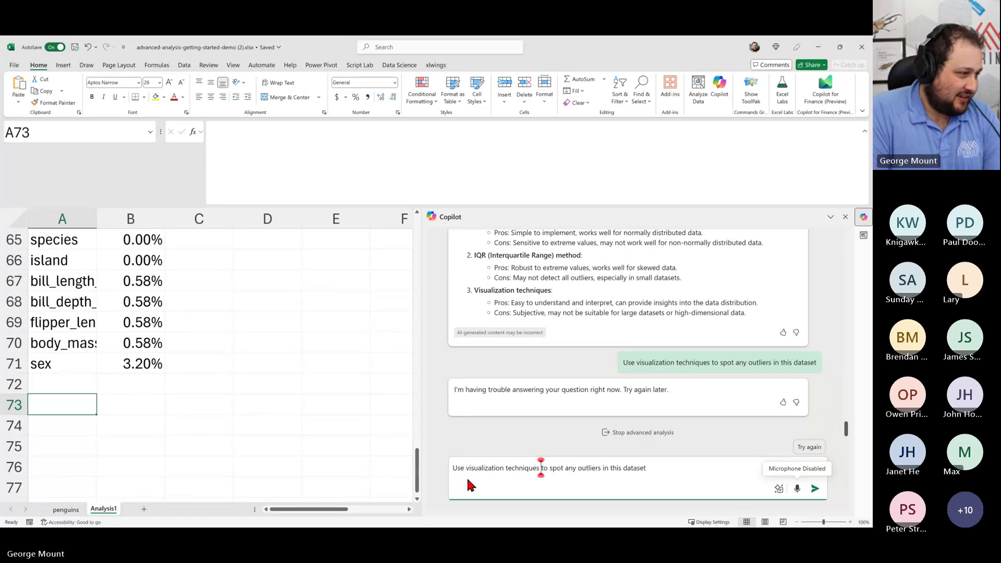
key(ctrl+shift+Right)
key(ctrl+shift+Right)
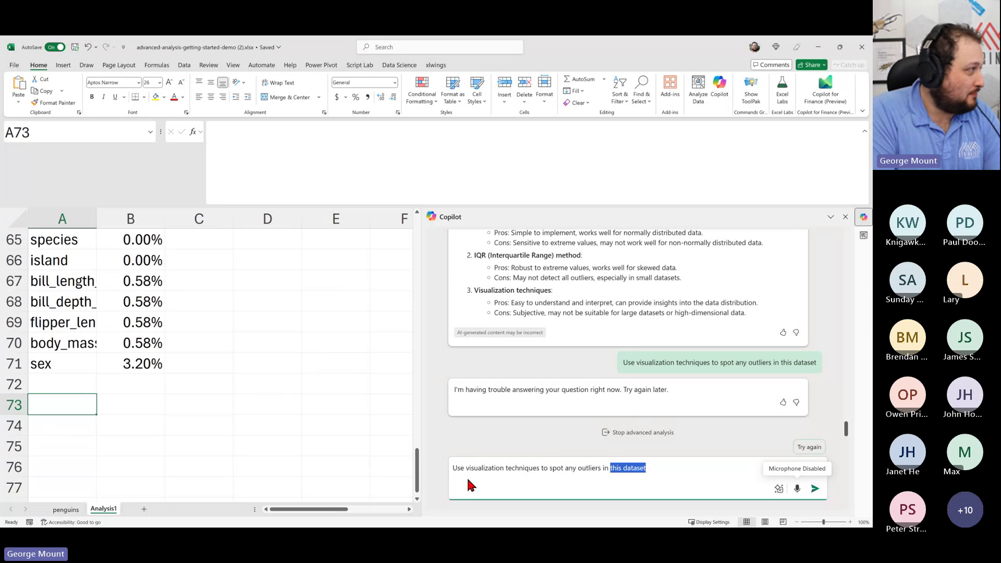
text(the)
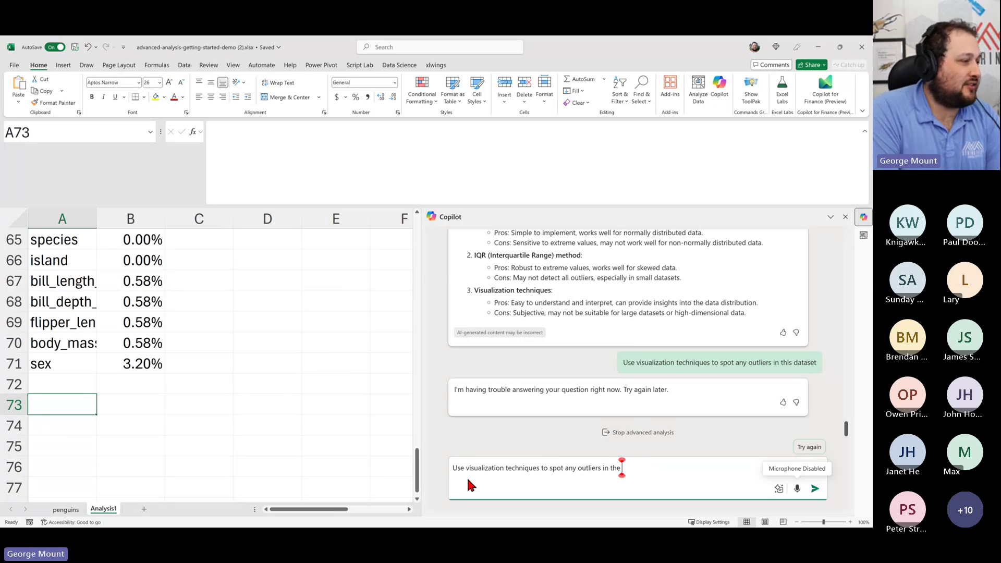
text( body_mass)
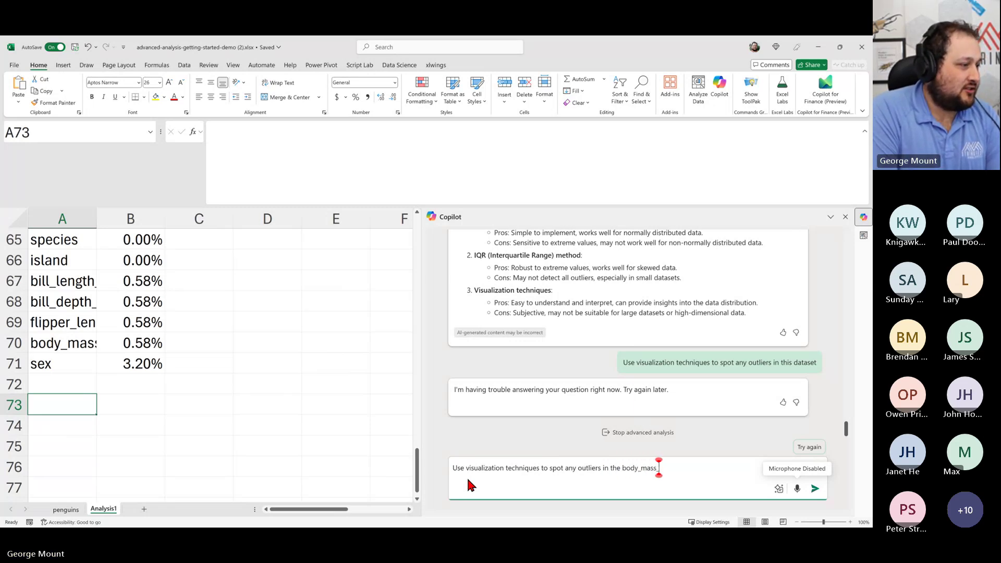
text(_g column)
key(Return)
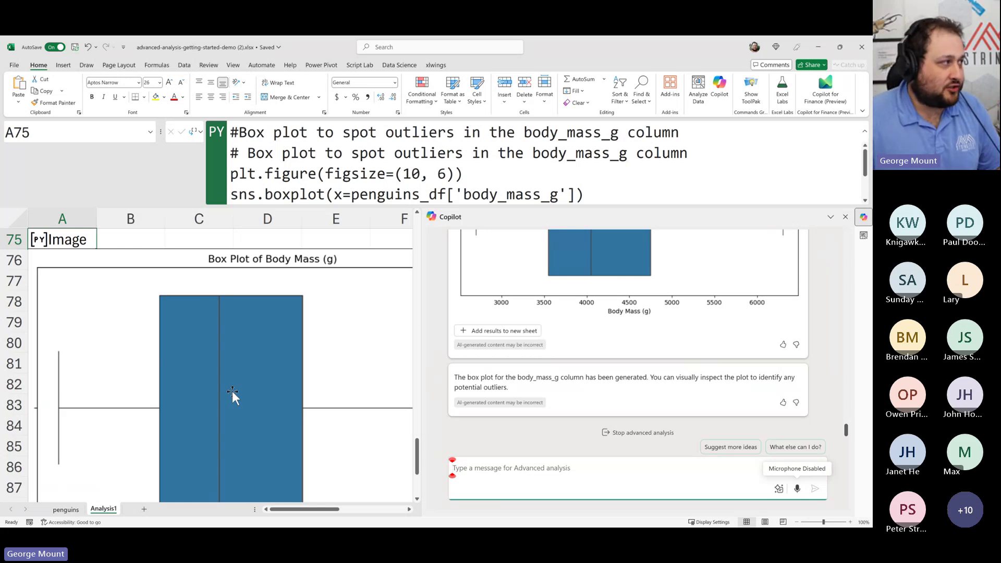
scroll(233, 391, up, 2)
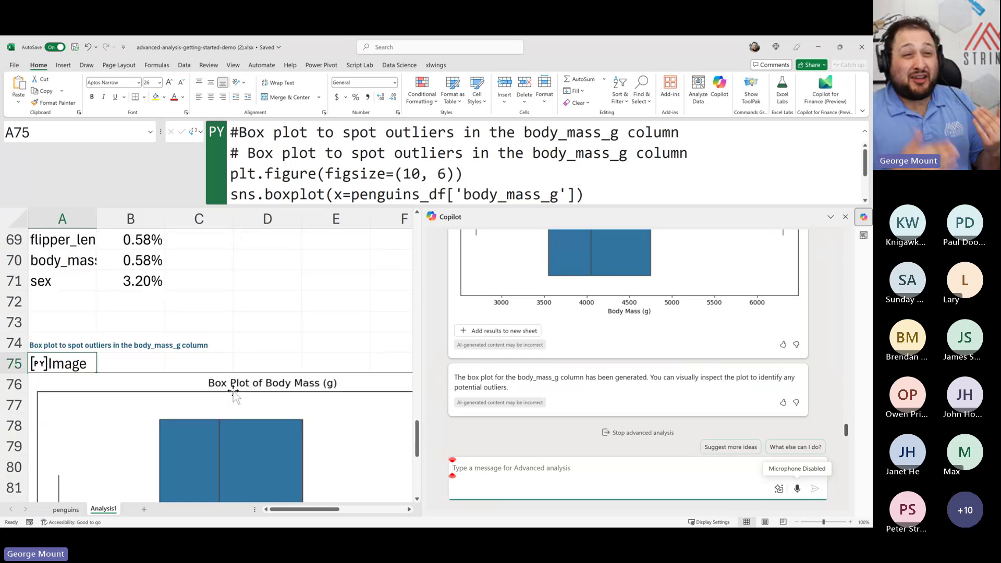
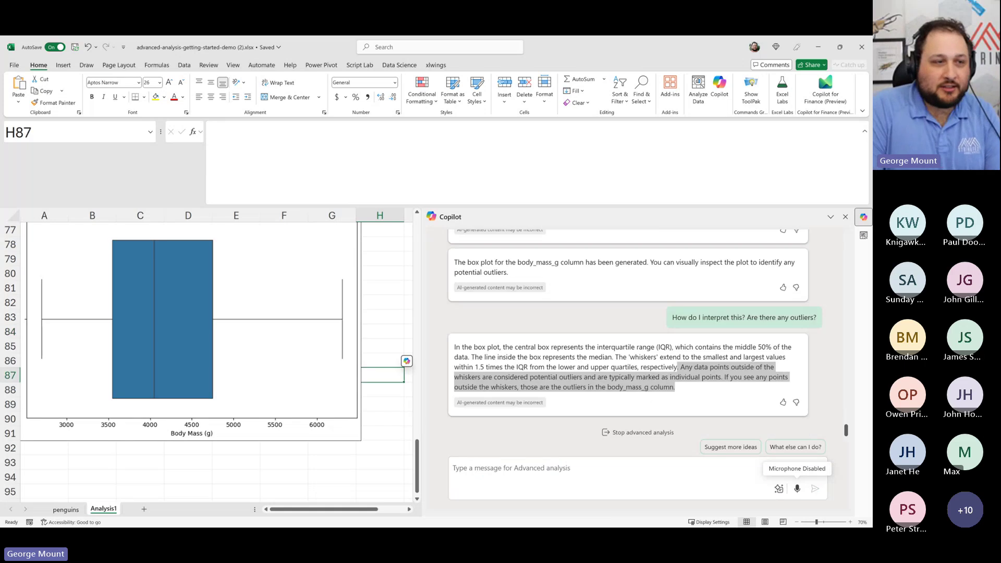
Review the Analysis1 outputs from the body mass box plot back to the NaN replacement and missing-value counts.
scroll(416, 344, up, 8)
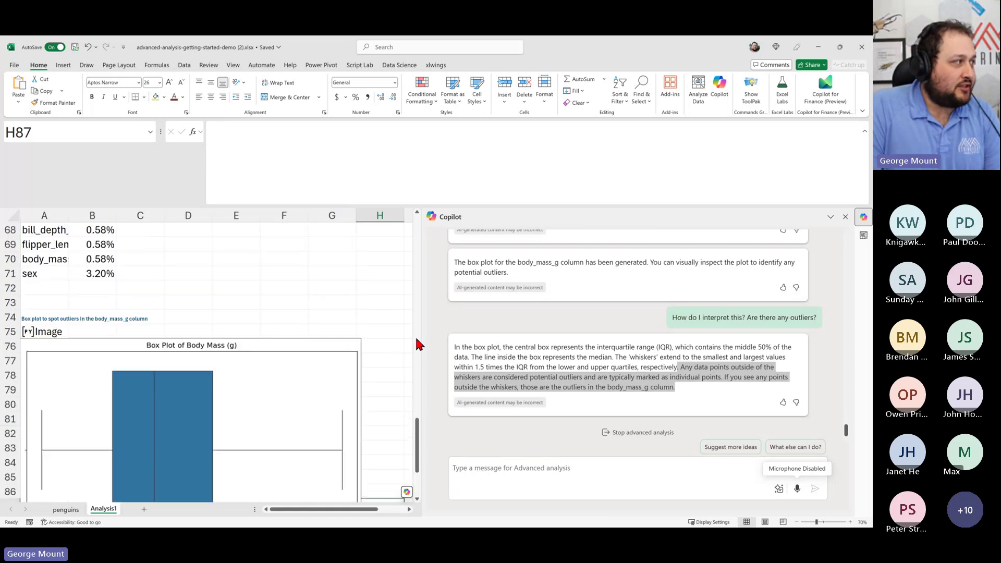
scroll(416, 344, up, 6)
scroll(416, 347, down, 11)
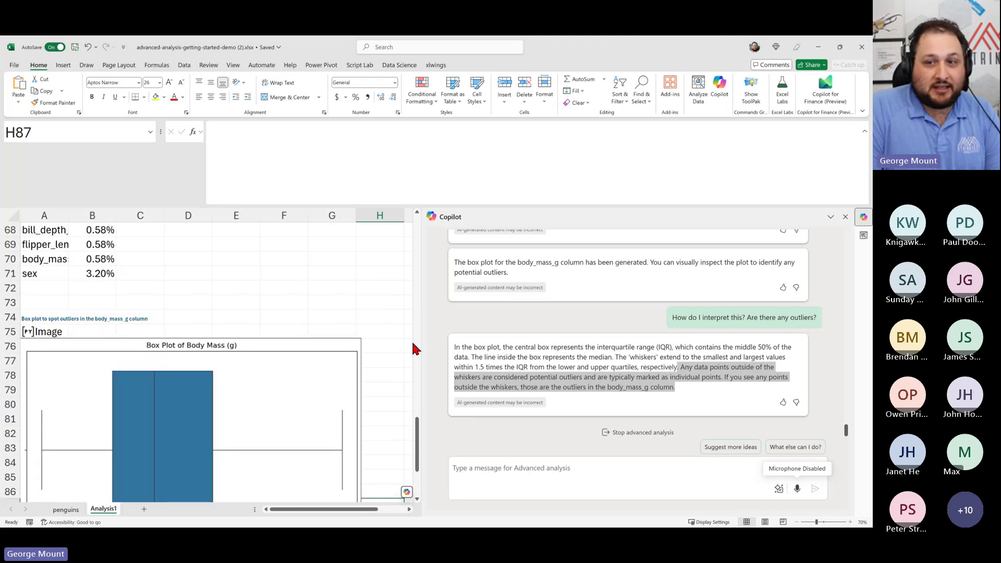
scroll(413, 344, up, 3)
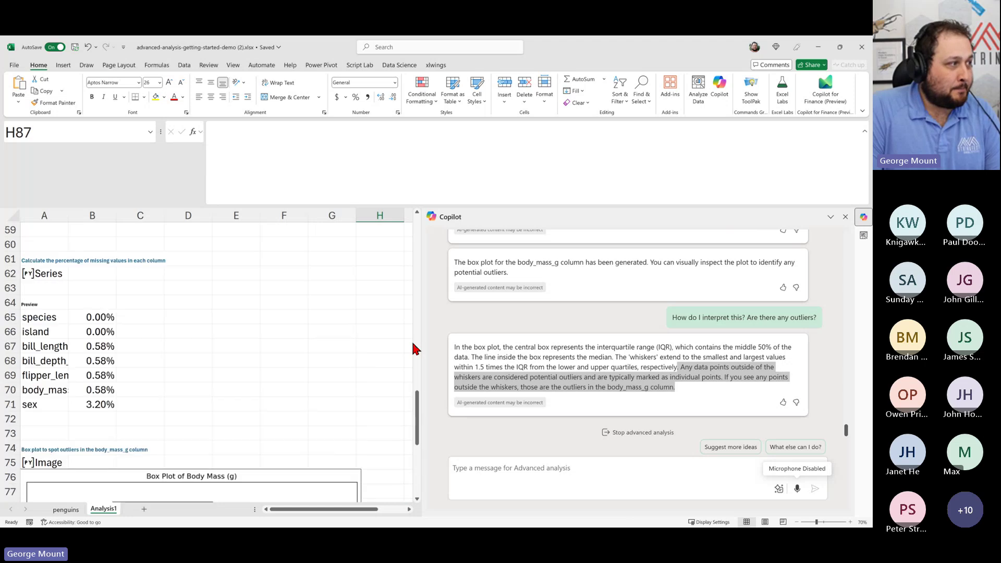
scroll(412, 347, up, 8)
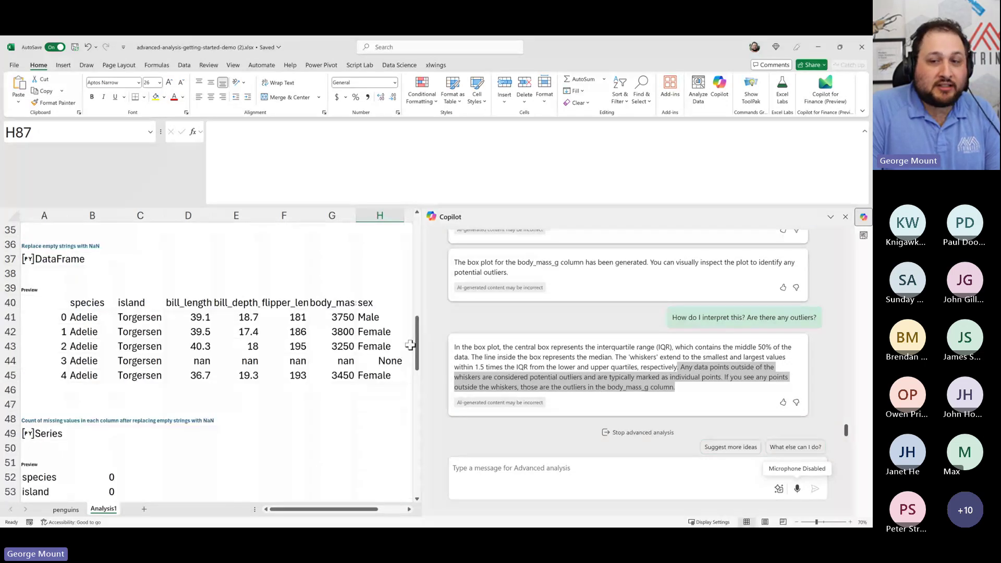
scroll(410, 345, down, 4)
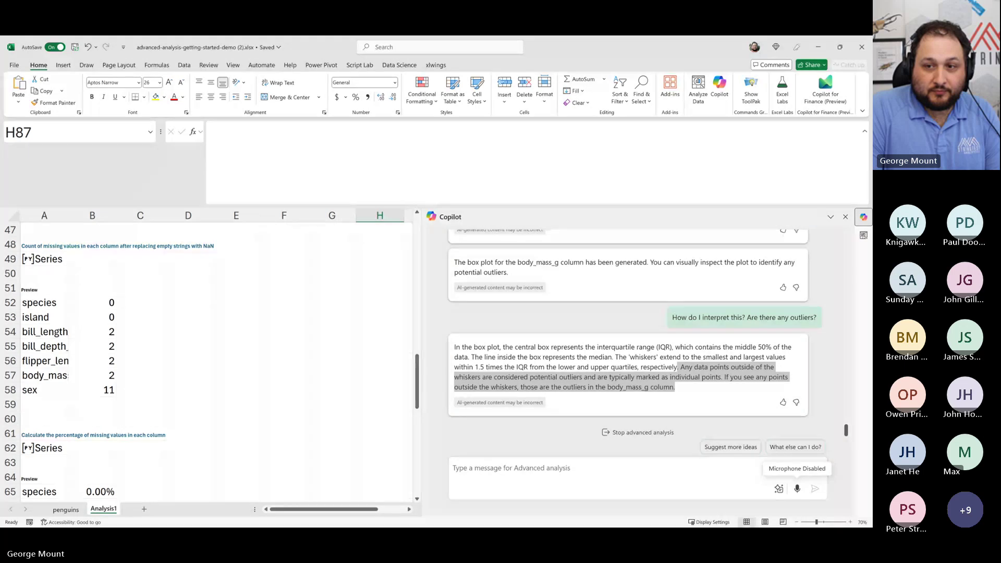
Switch to the demo-files folder in File Explorer and open advanced-analysis-text-analysis-demo.xlsx in Excel.
key(alt+Tab)
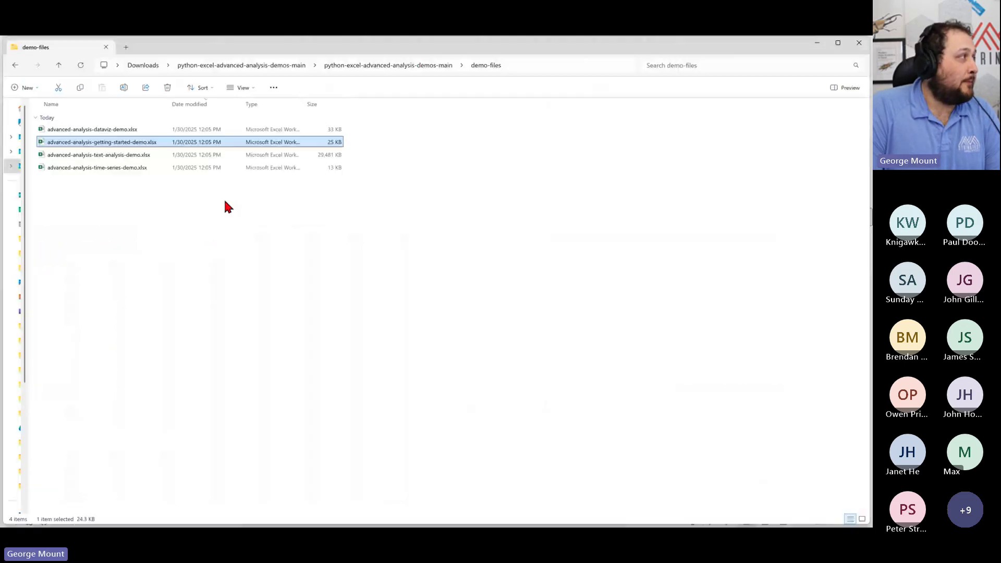
click(105, 156)
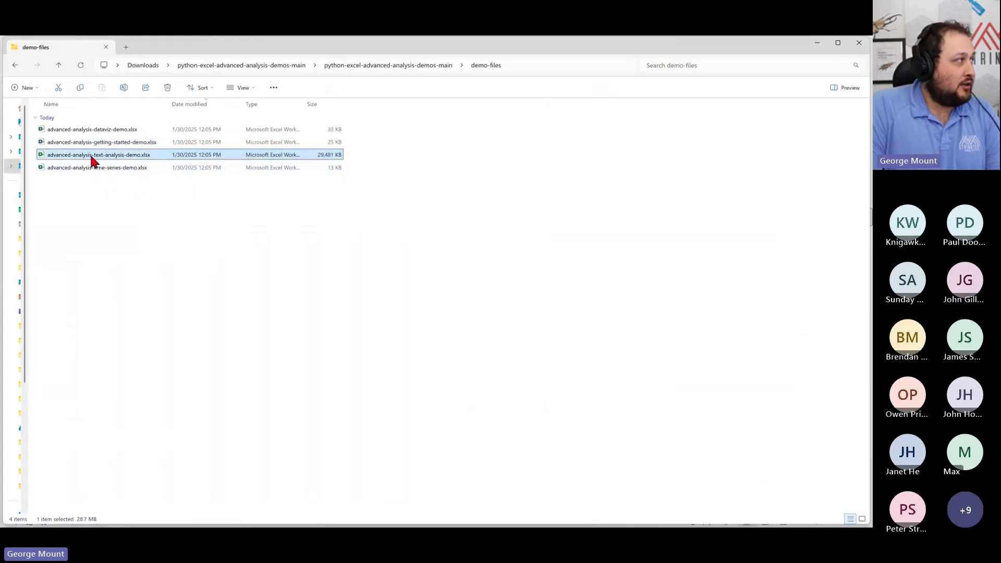
key(alt+Tab)
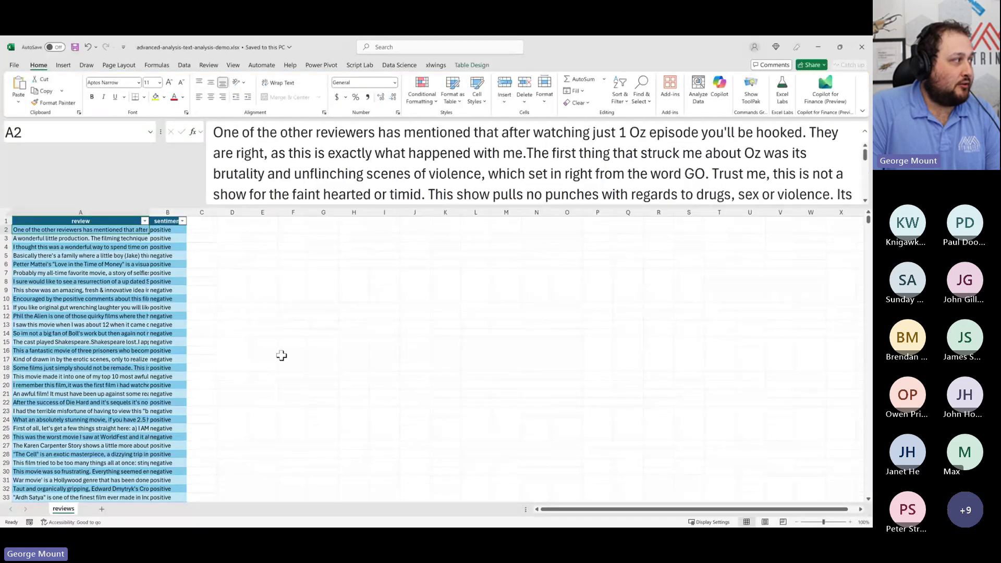
Reduce the formula bar to one line and examine the review texts and their sentiment labels on the reviews sheet.
drag(104, 273, 123, 381)
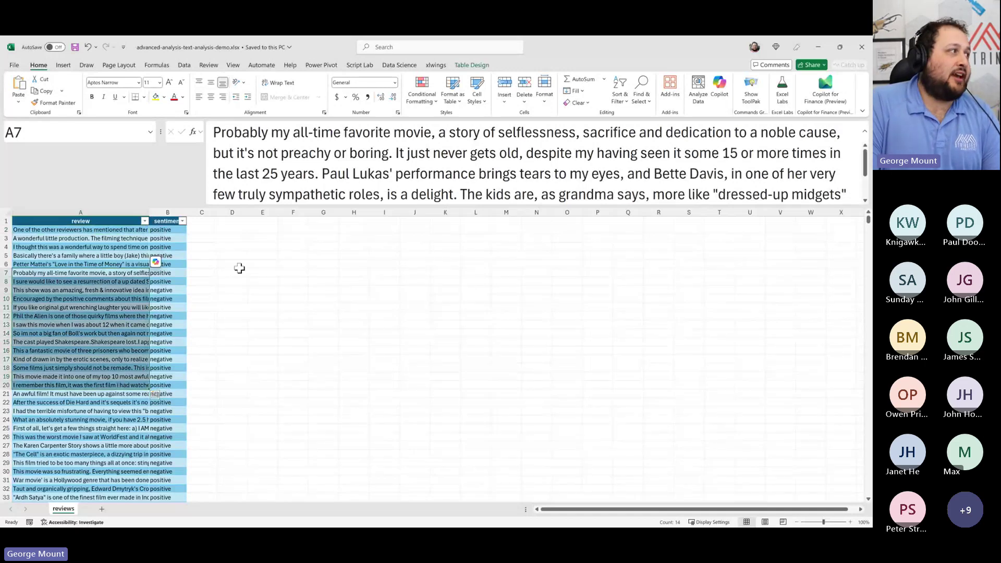
drag(293, 204, 311, 145)
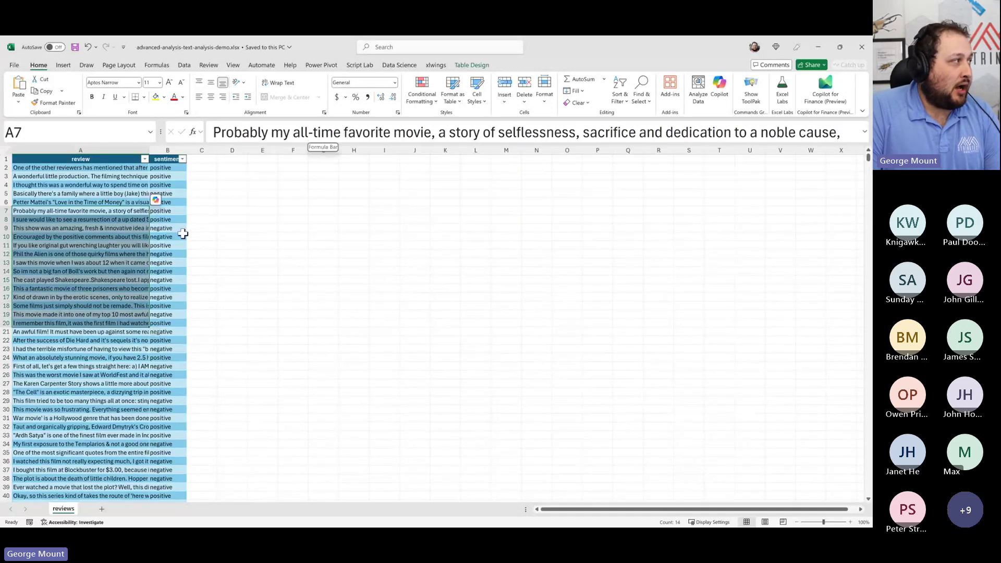
drag(179, 245, 172, 178)
drag(78, 263, 99, 377)
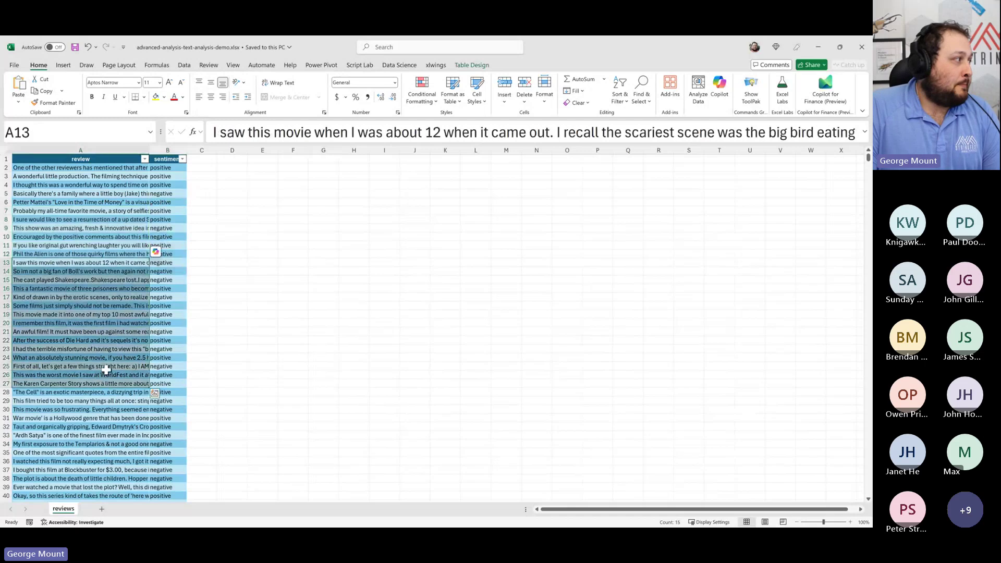
click(158, 290)
drag(158, 297, 160, 334)
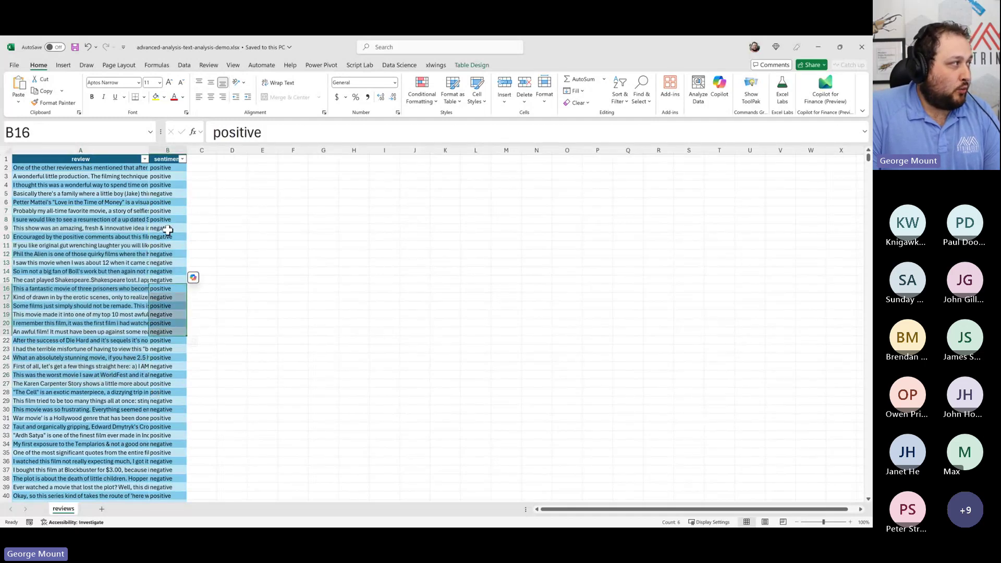
Enlarge the reviews sheet and examine the sentiment labels next to the first review texts.
click(169, 228)
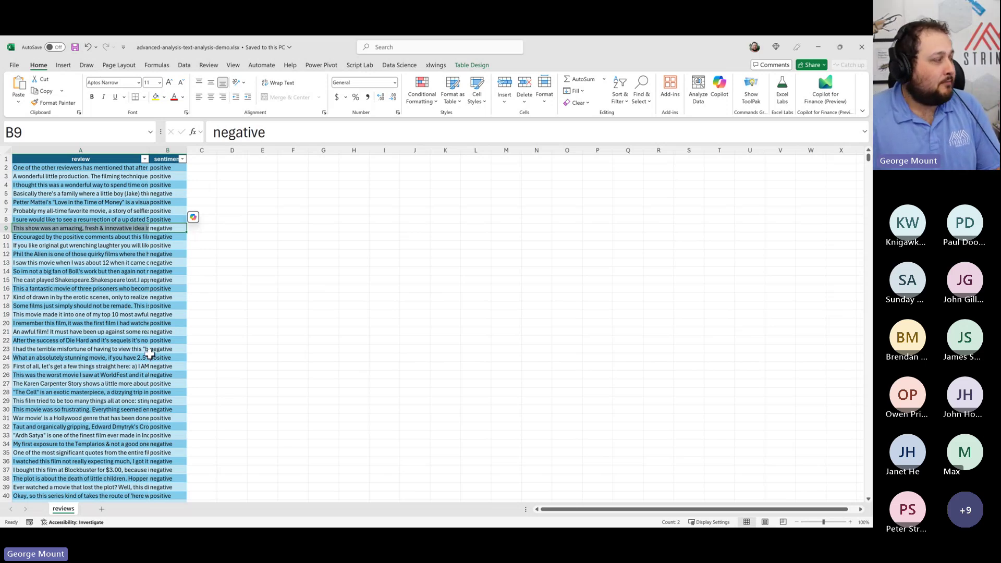
ctrl+scroll(149, 353, up, 3)
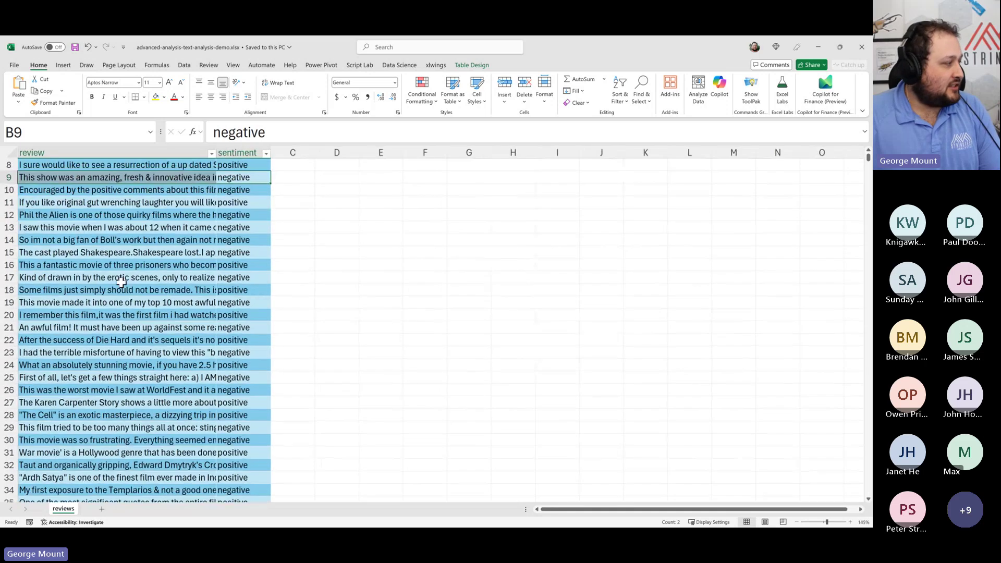
scroll(121, 386, up, 3)
drag(227, 190, 246, 302)
click(253, 228)
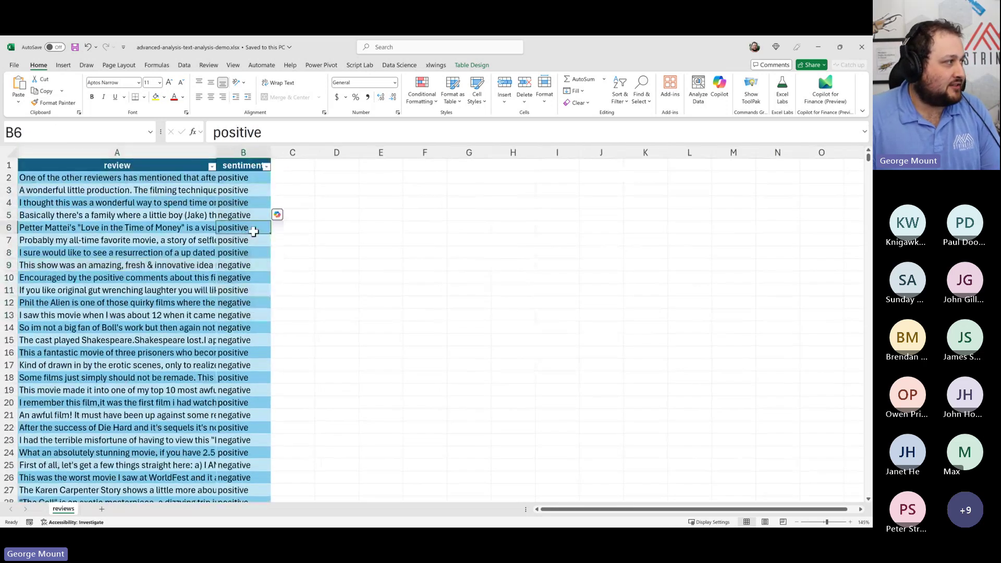
click(138, 305)
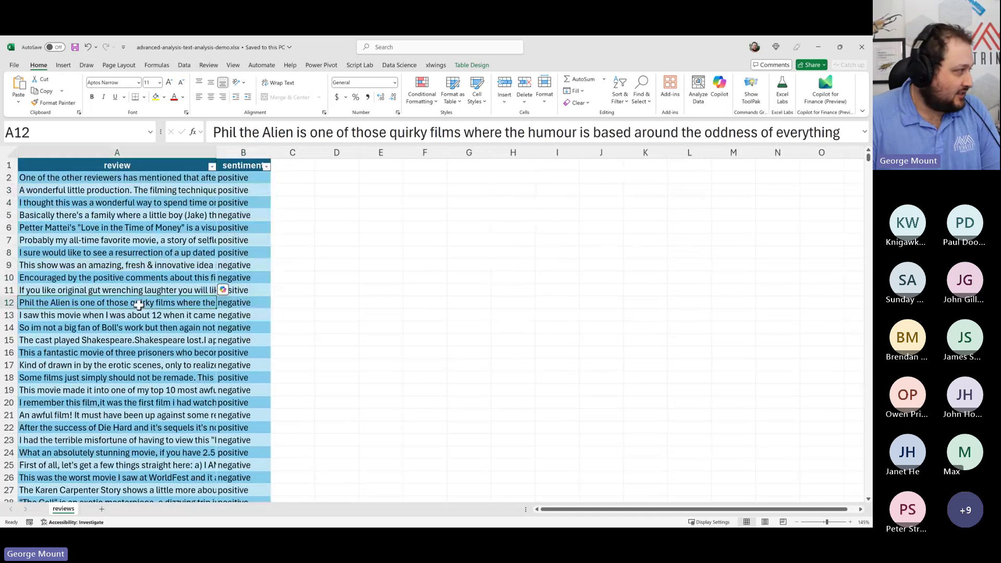
Check how far the review column extends by going to its last row and back to its header.
key(ctrl+Down)
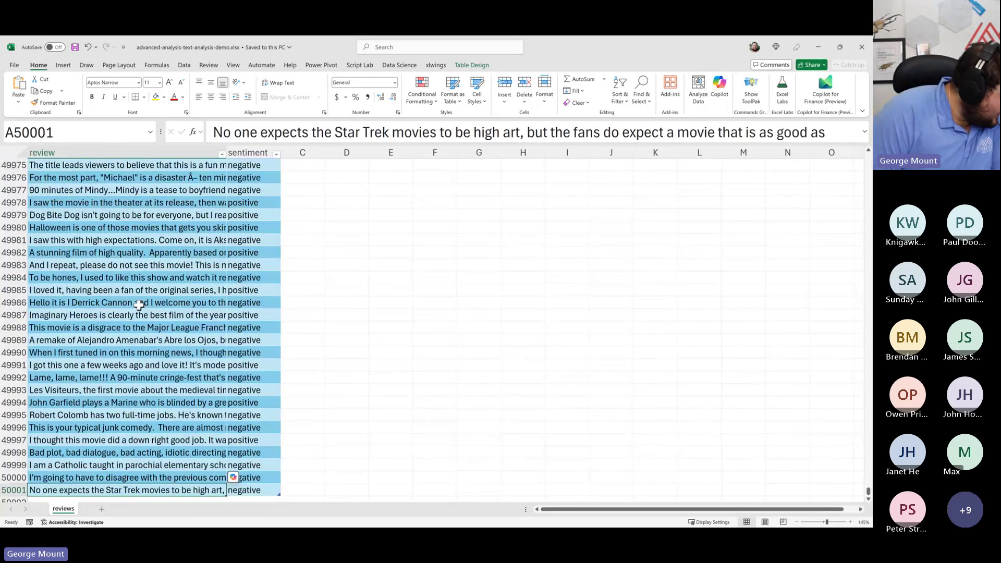
key(Up)
key(Up)
key(ctrl+Up)
key(ctrl+Down)
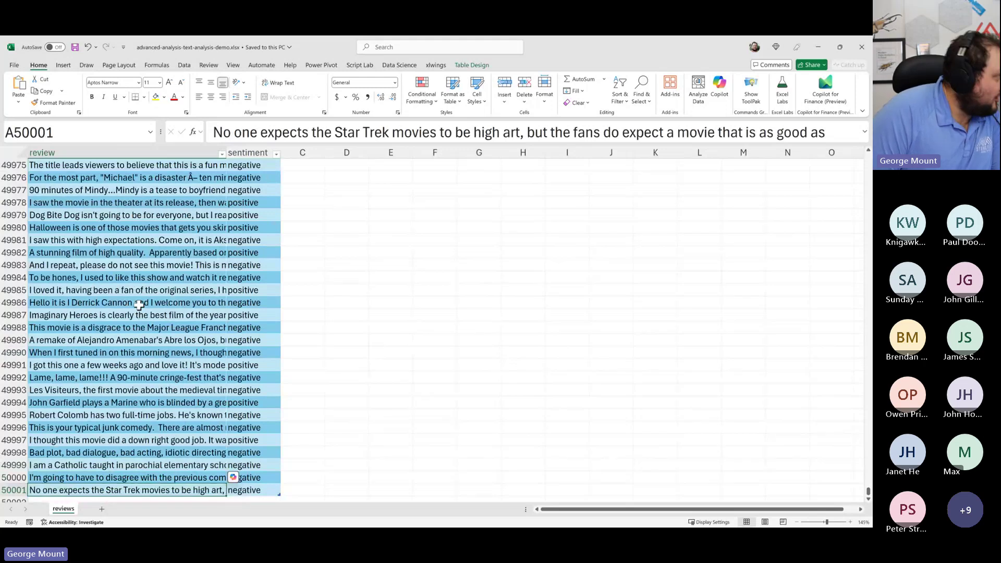
key(ctrl+Up)
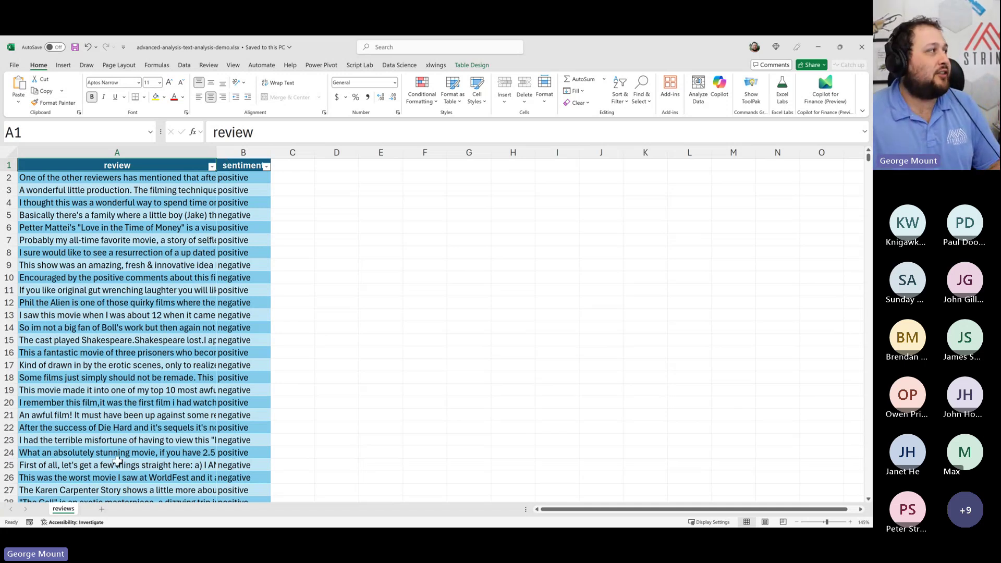
click(169, 252)
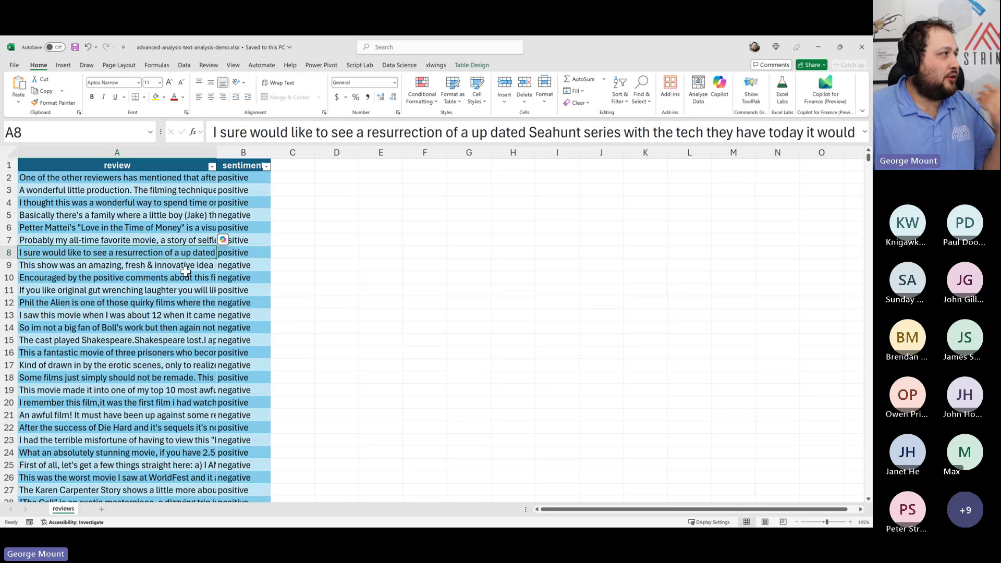
Turn on AutoSave by uploading the workbook to OneDrive - Stringfest Analytics, and open Copilot in a widened pane.
click(60, 48)
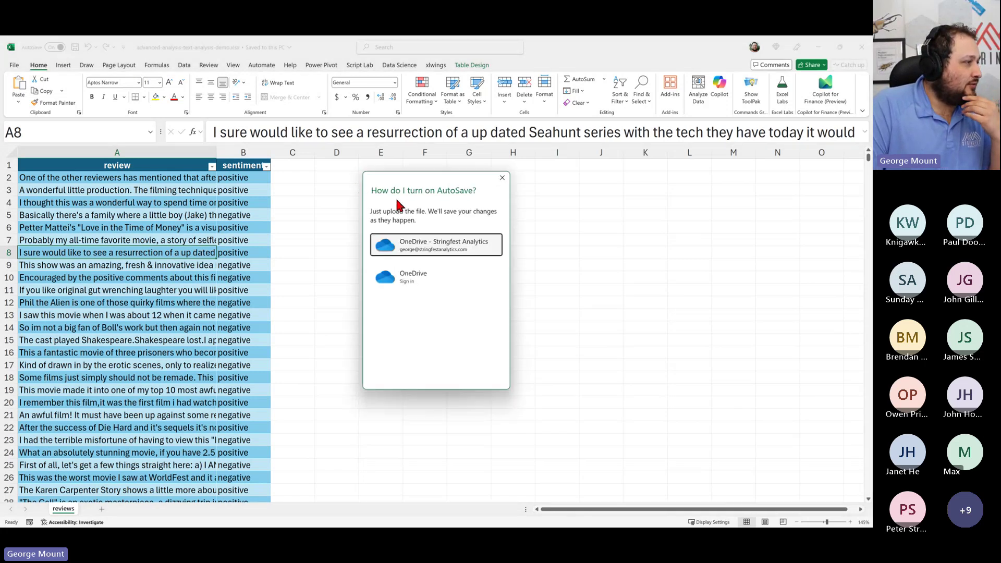
click(446, 249)
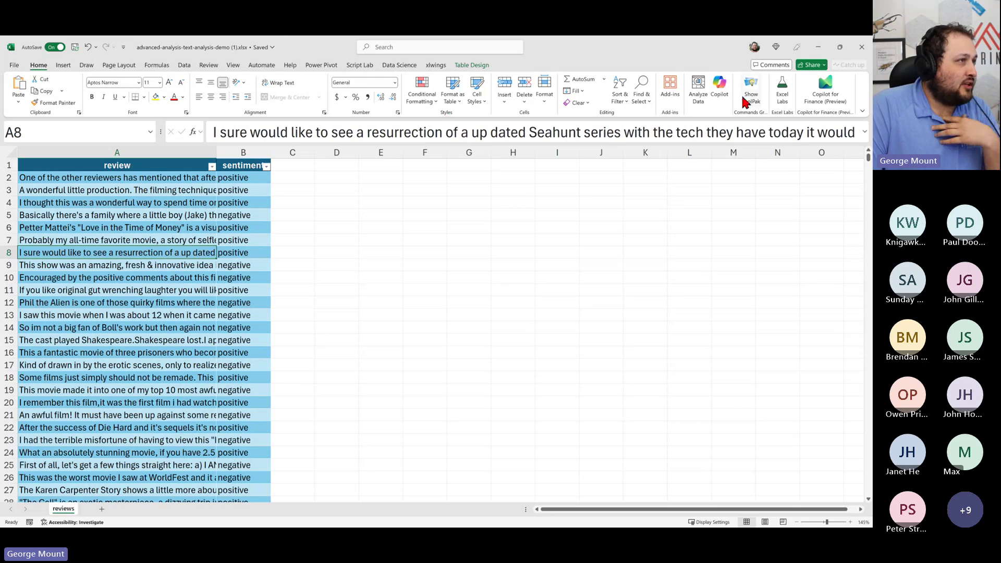
click(720, 88)
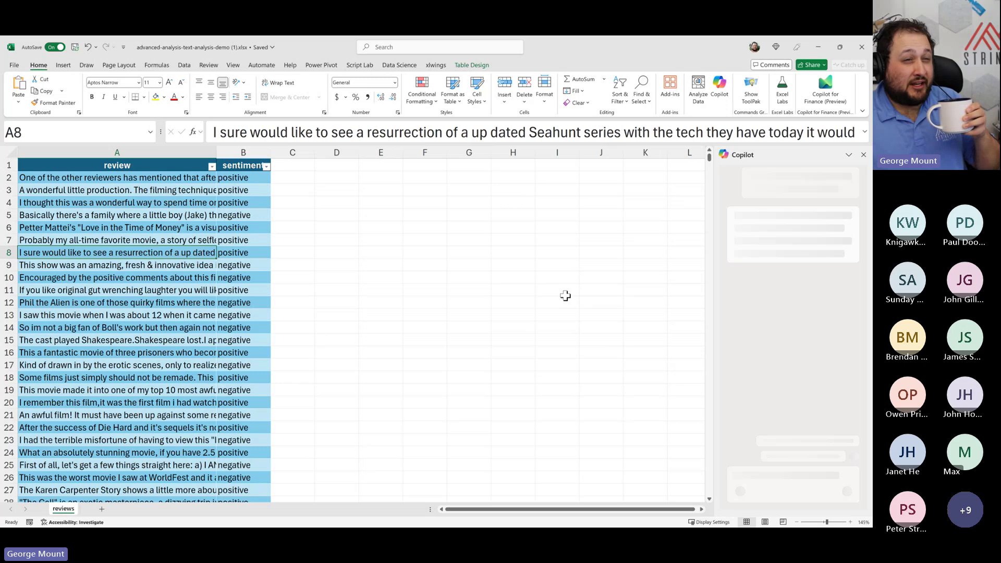
scroll(567, 295, down, 1)
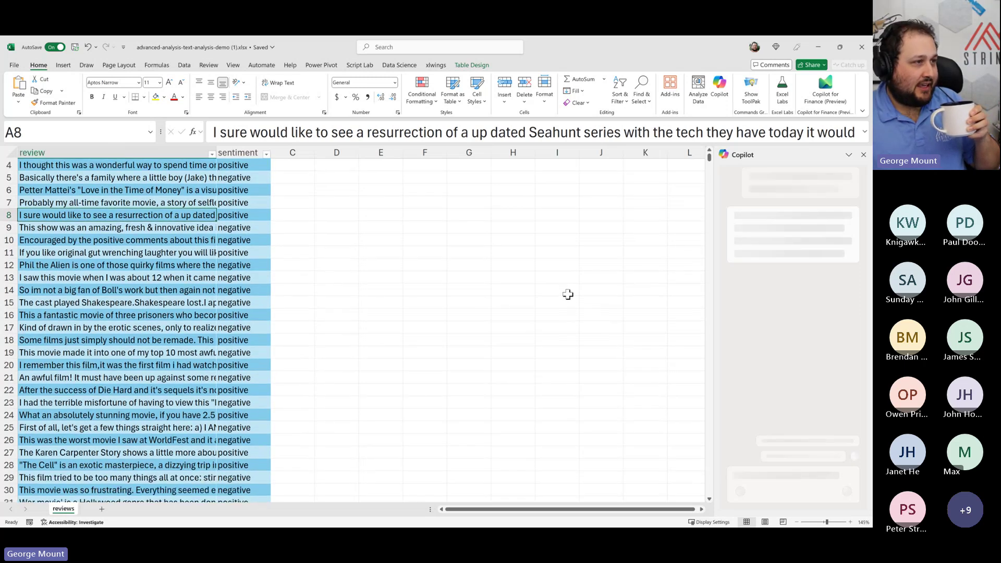
scroll(568, 296, up, 1)
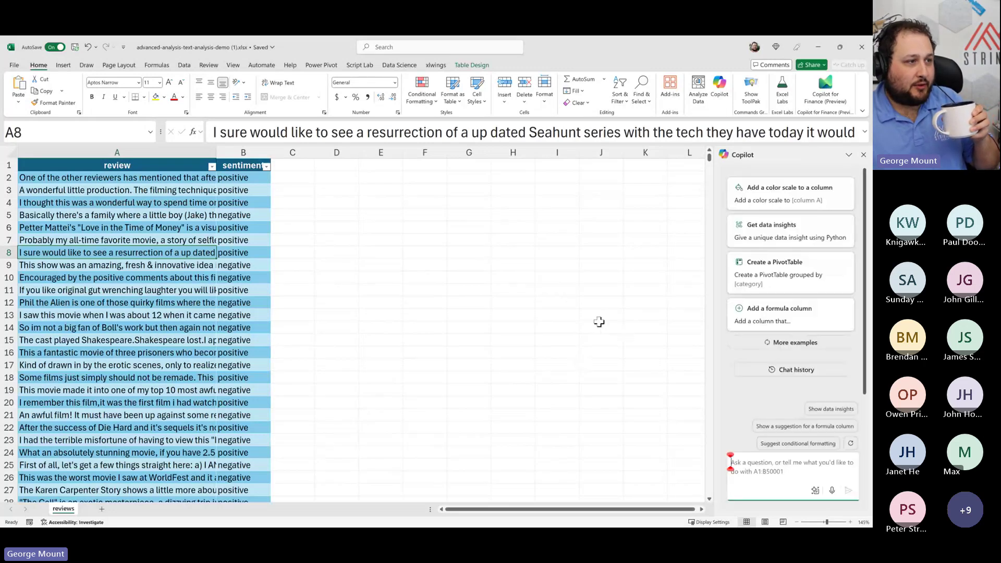
drag(714, 271, 616, 272)
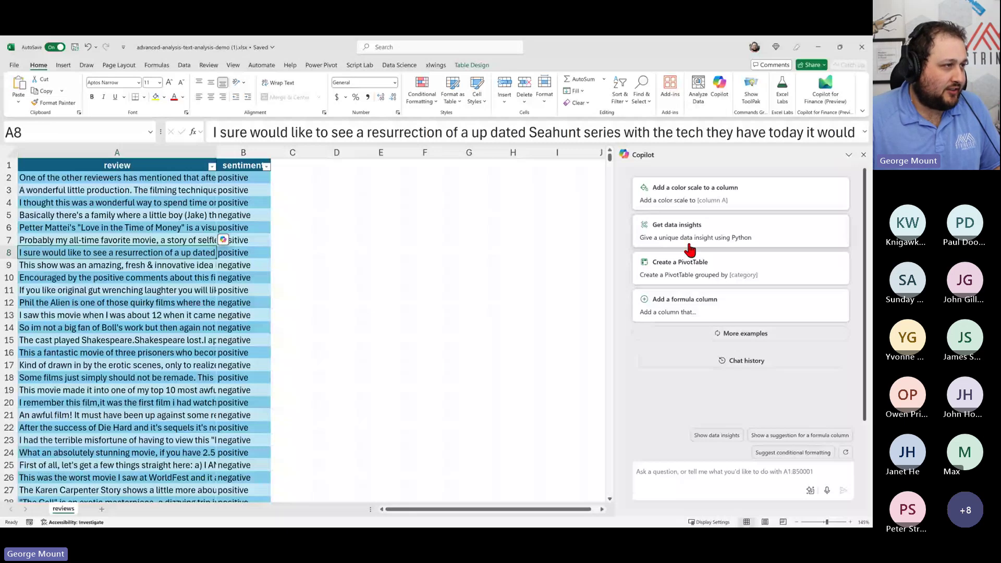
Run Copilot's suggested prompt for a unique data insight using Python and review its response.
click(689, 244)
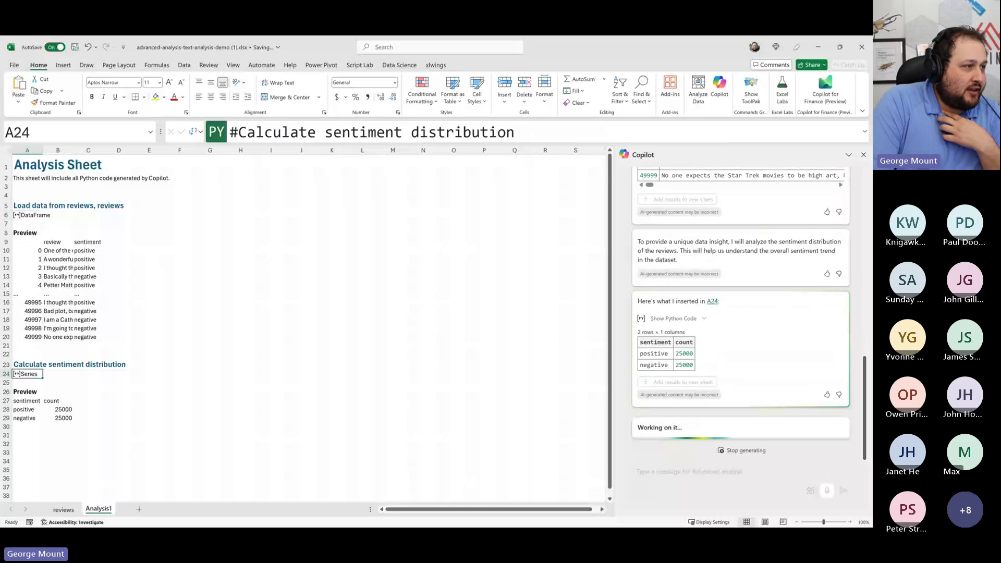
scroll(783, 380, up, 10)
scroll(783, 379, down, 10)
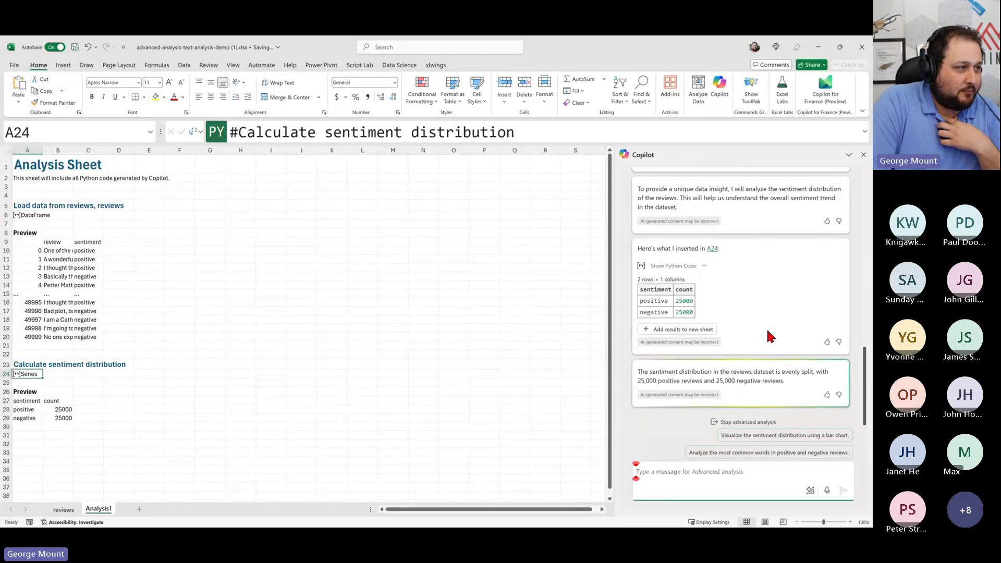
scroll(770, 335, up, 3)
scroll(769, 336, down, 3)
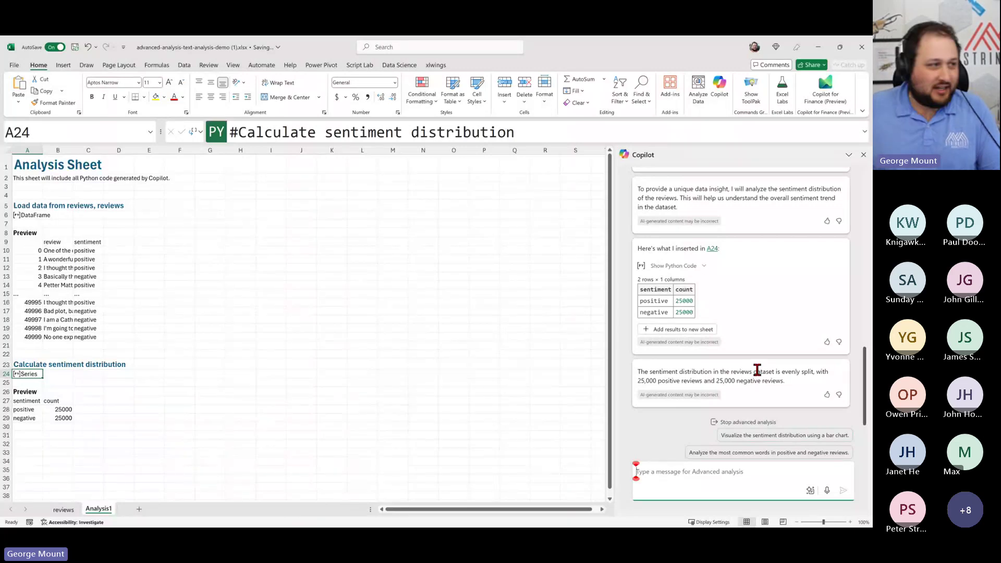
Ask Copilot "What are the most popular 10 words for negative versus positive sentiment reviews?" and bring the output into view.
text(What are the)
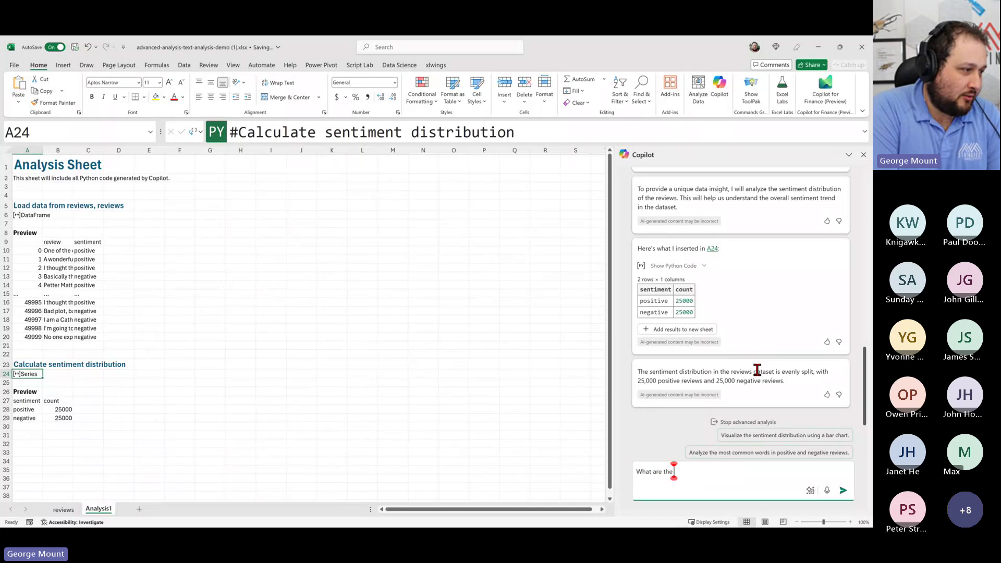
text( most popular )
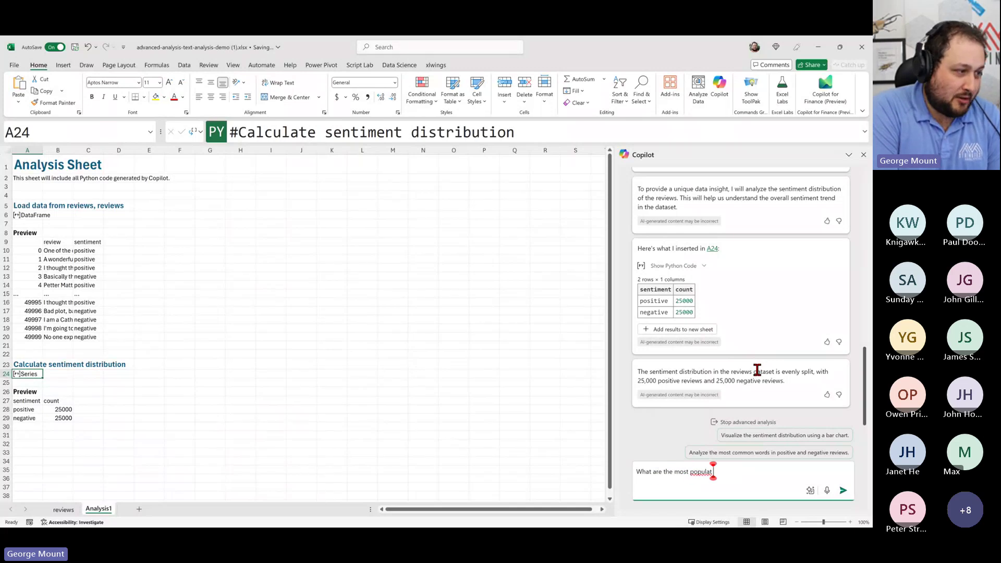
text(10 wo)
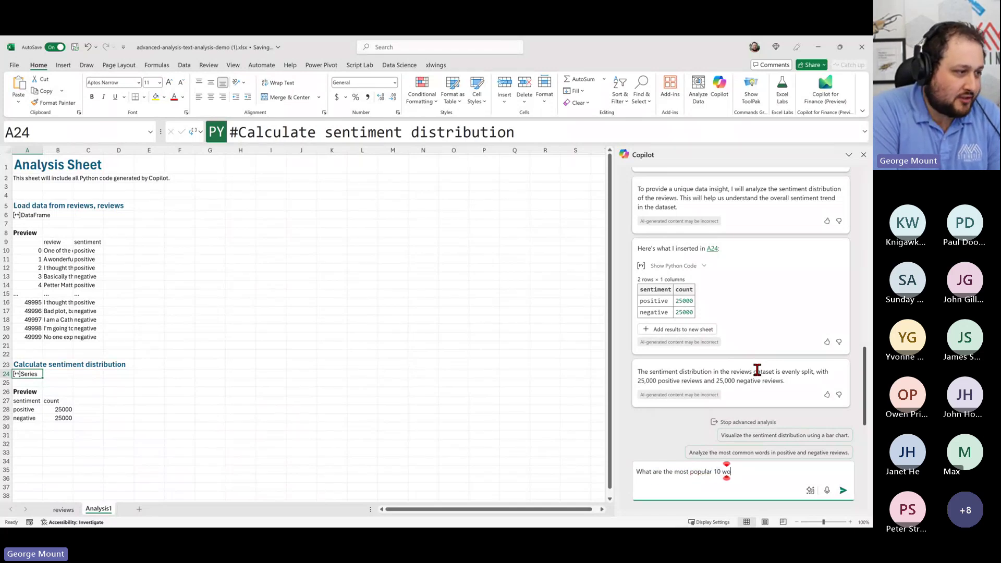
text(rds for)
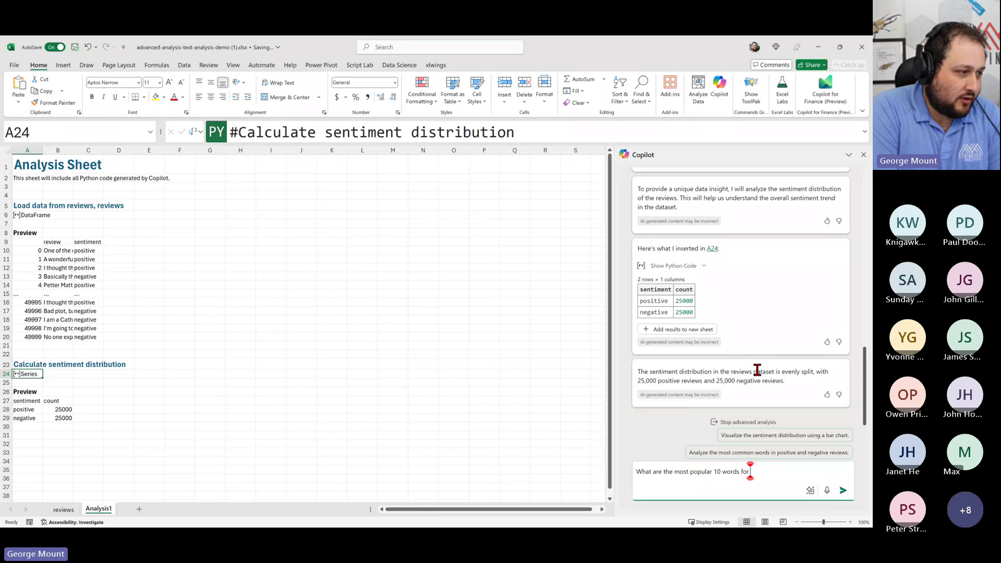
text( negative versus)
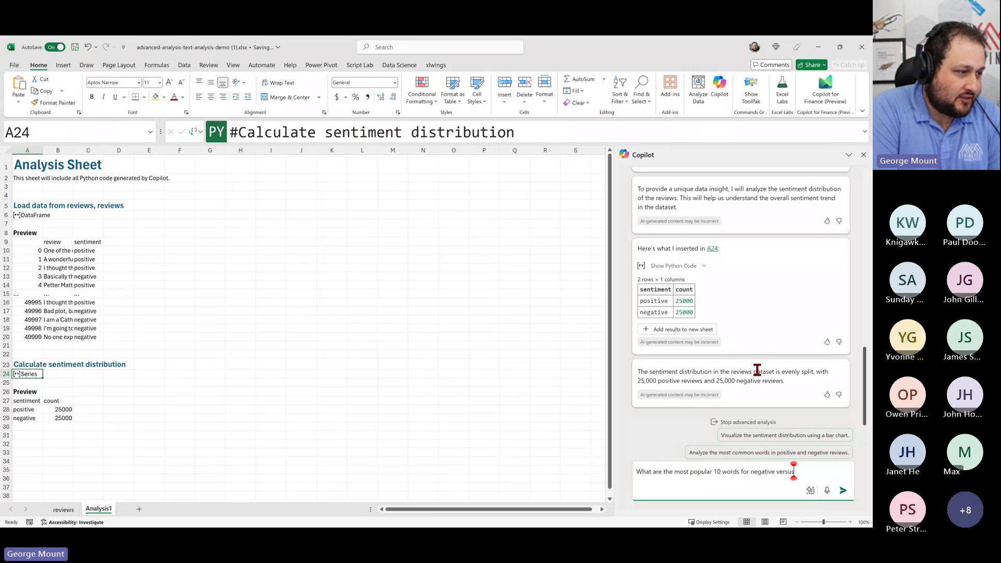
text( positive)
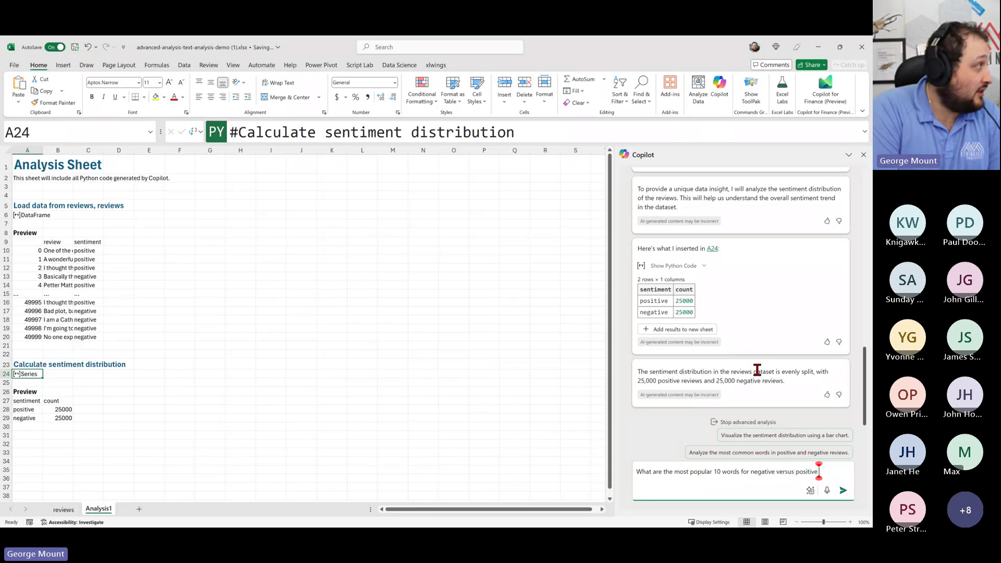
text( sentiment revie)
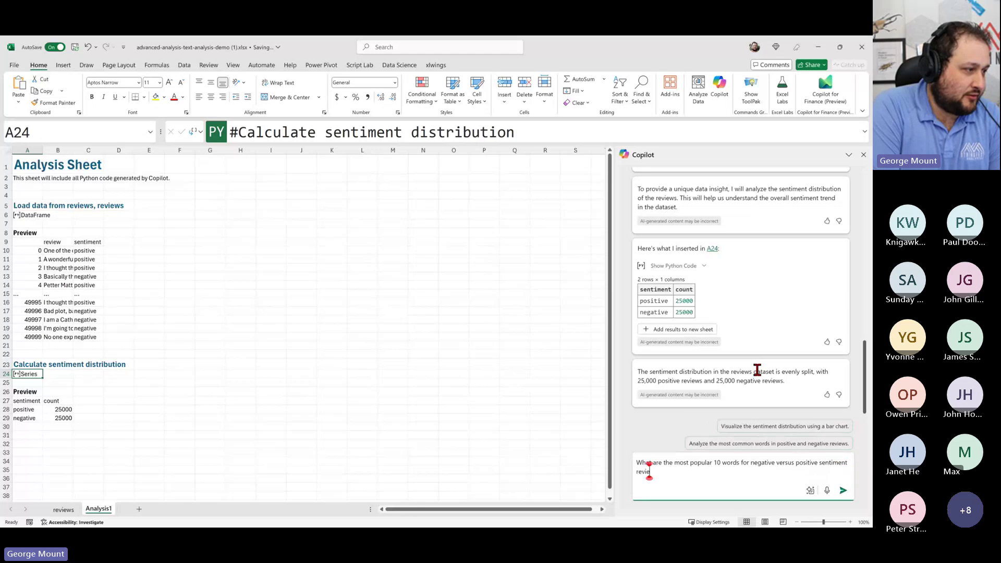
text(w?s)
key(Return)
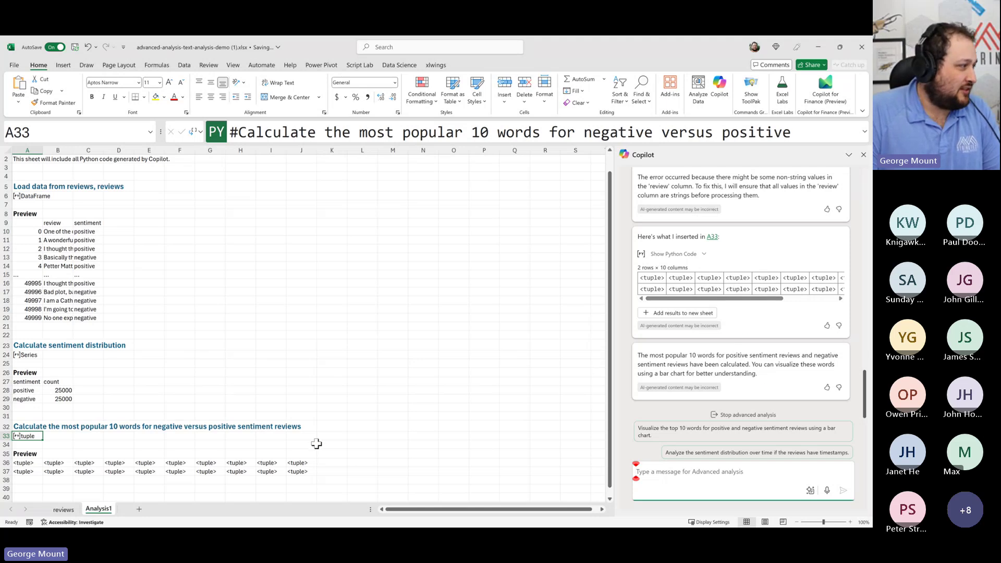
scroll(208, 444, down, 2)
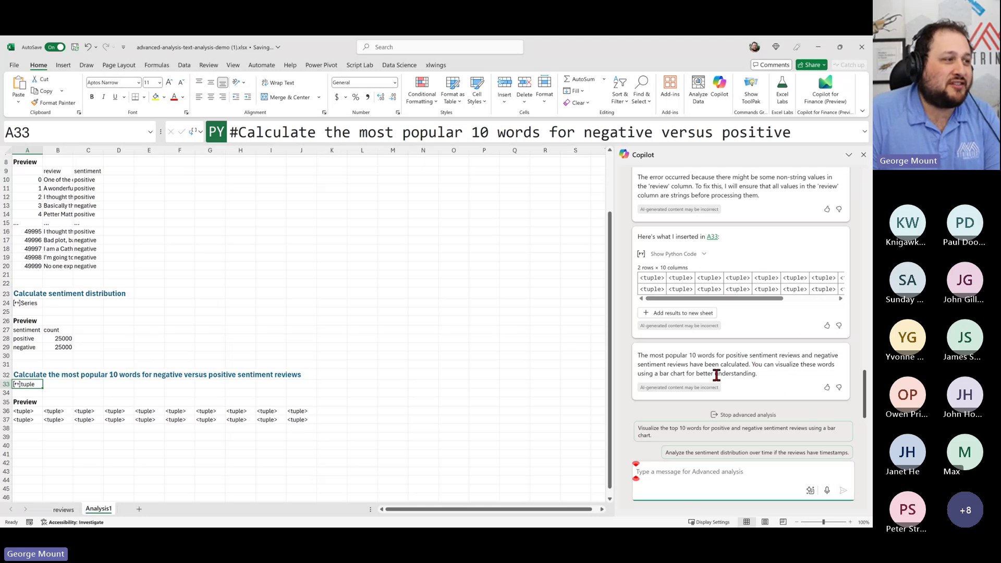
Ask Copilot "Can you visualize that as a bar chart?" and inspect the preview cells of the popular-words output.
text(Can y)
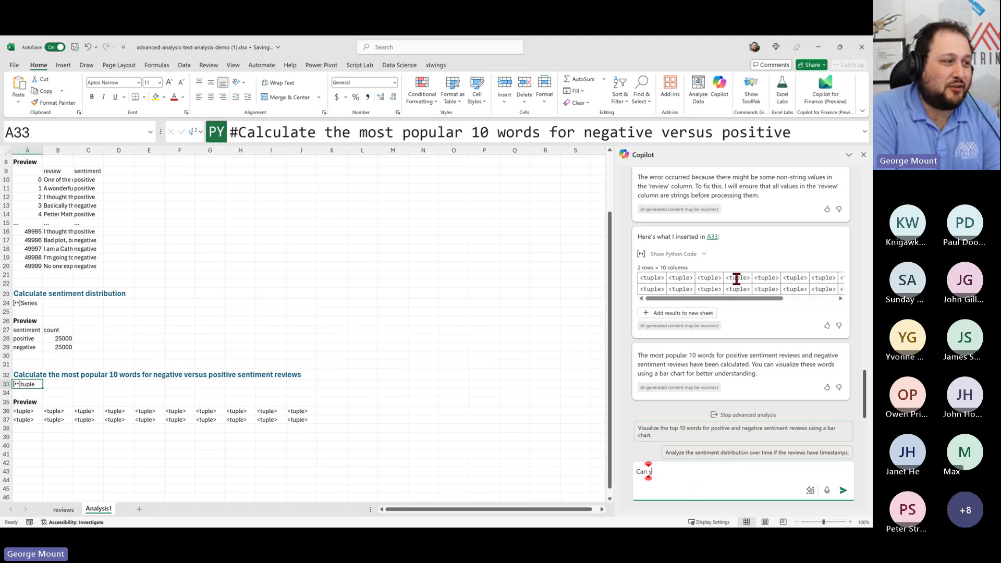
text(ou visualize that as a)
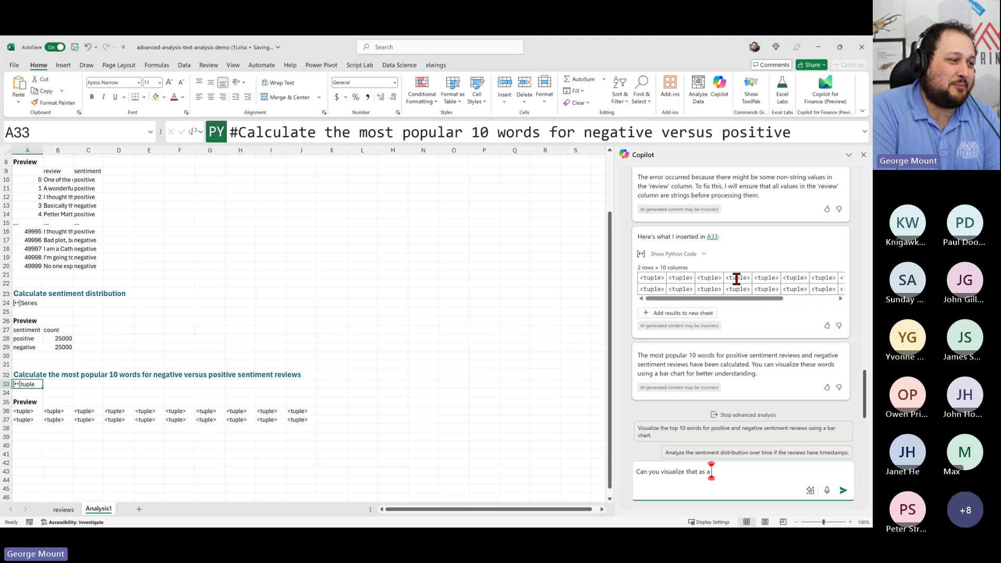
text( bar chart?)
key(Return)
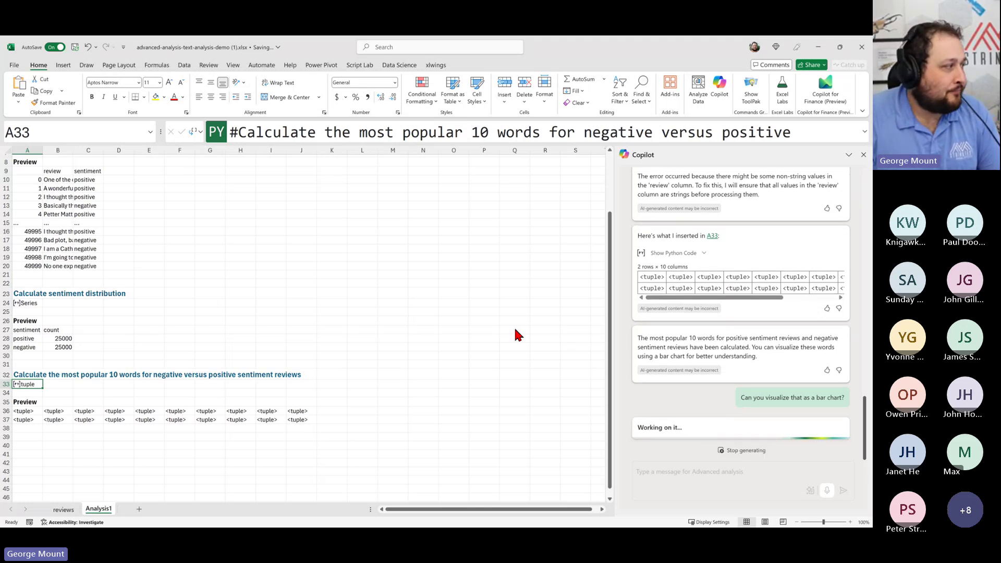
click(29, 419)
click(32, 403)
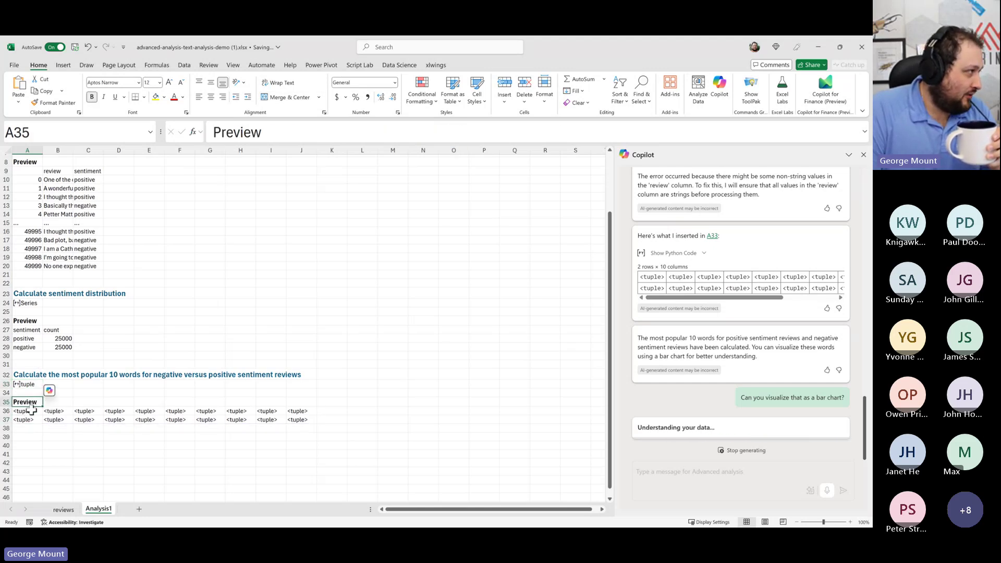
click(30, 411)
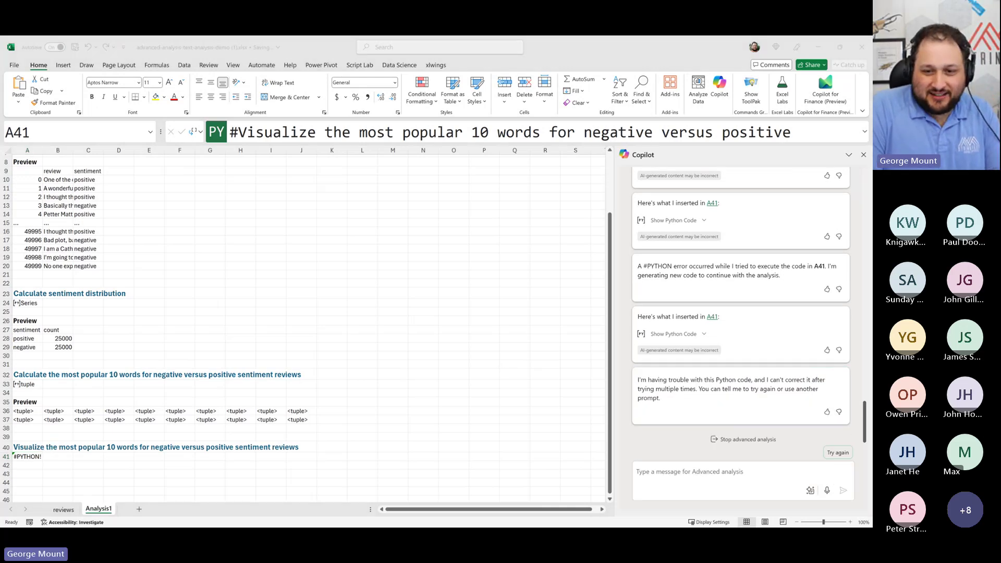
Switch to File Explorer, go up to the python-excel-advanced-analysis-demos-main folder and open presentation-resources.docx.
key(alt+Tab)
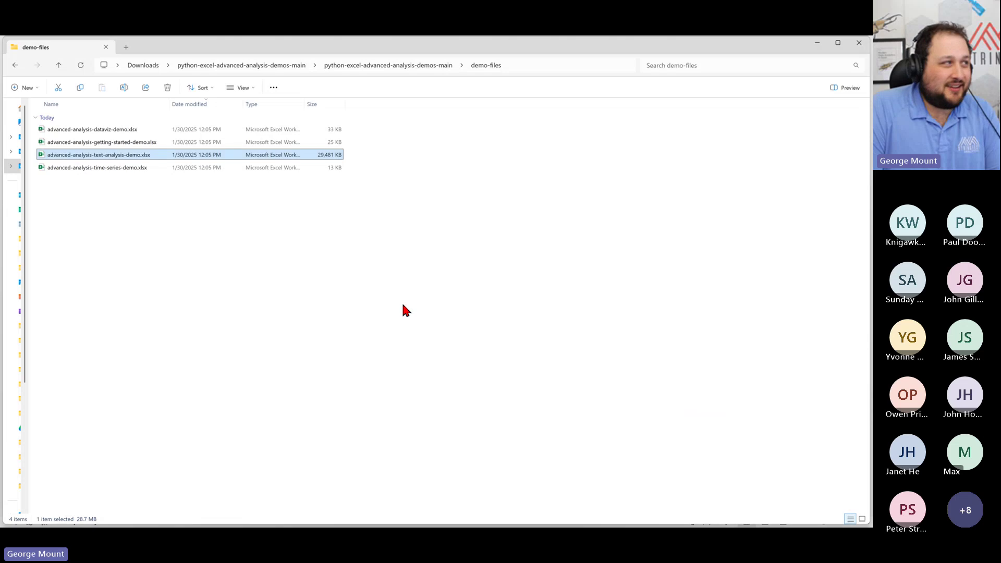
click(350, 71)
double_click(96, 130)
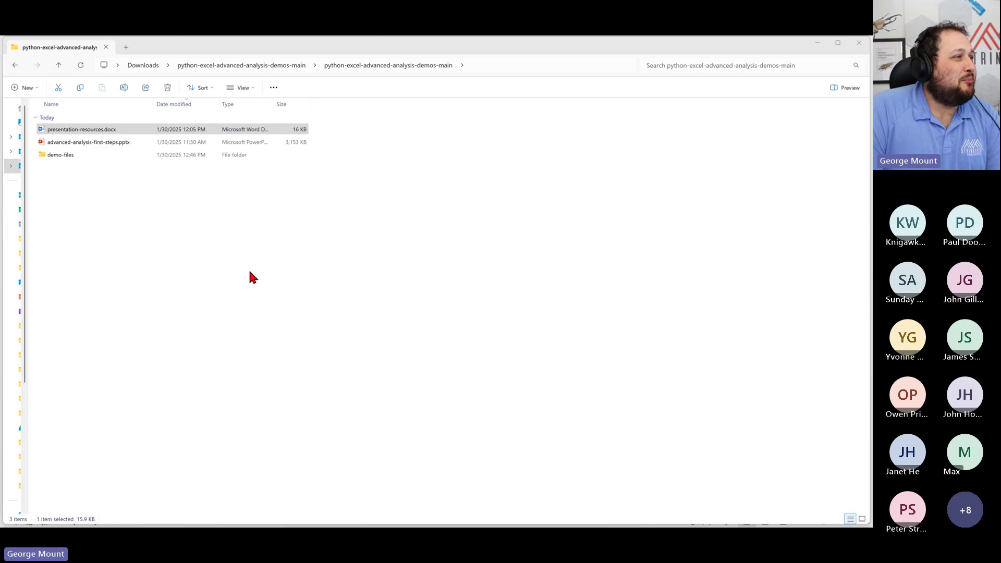
Switch to the browser, maximize it and view the article "Advanced analysis with Python in Copilot: How to work with text data".
key(alt+Tab)
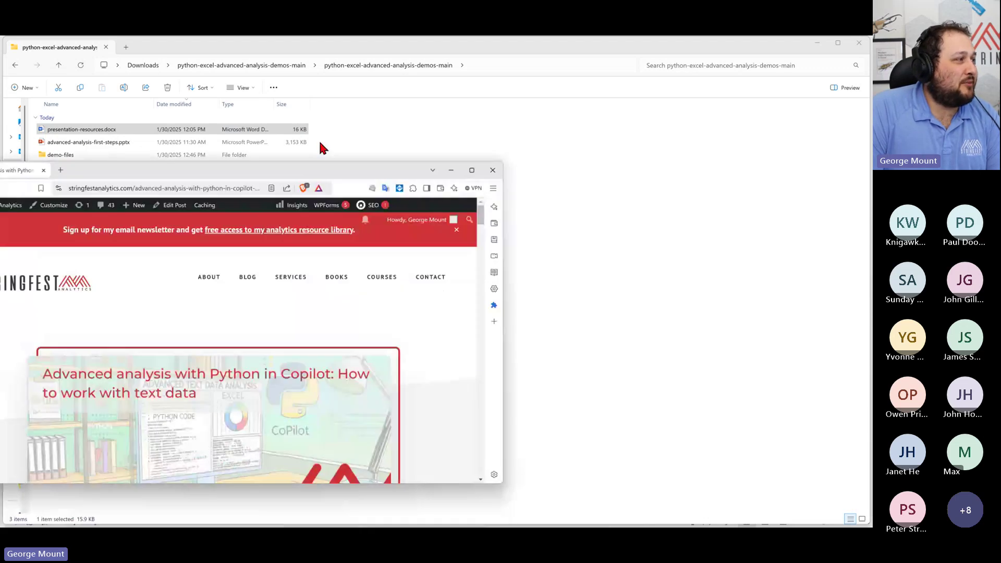
key(super+Up)
scroll(437, 359, down, 5)
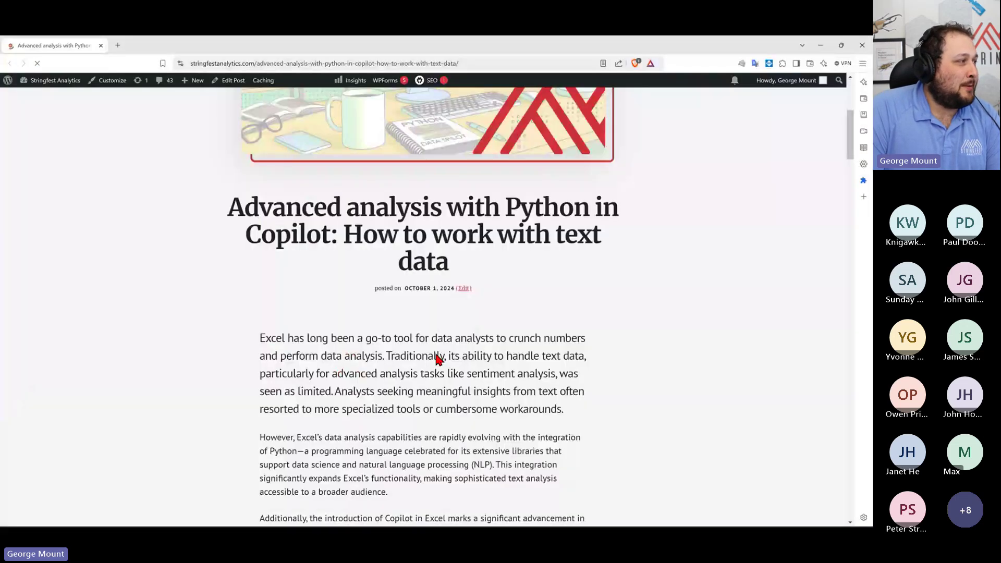
Read the text data article through its sections on common words per sentiment, bar charts and the logistic regression model.
scroll(437, 359, down, 20)
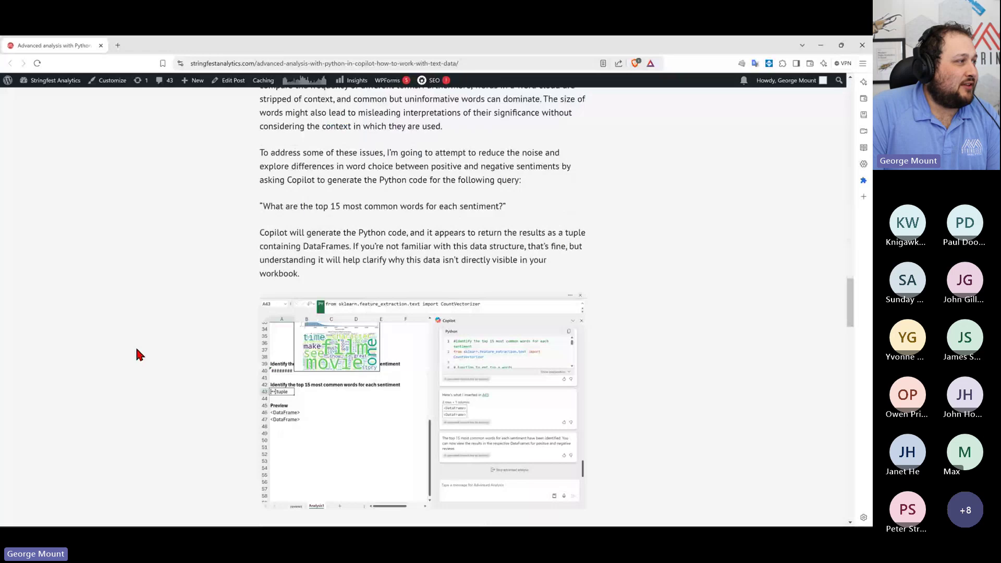
scroll(236, 317, down, 10)
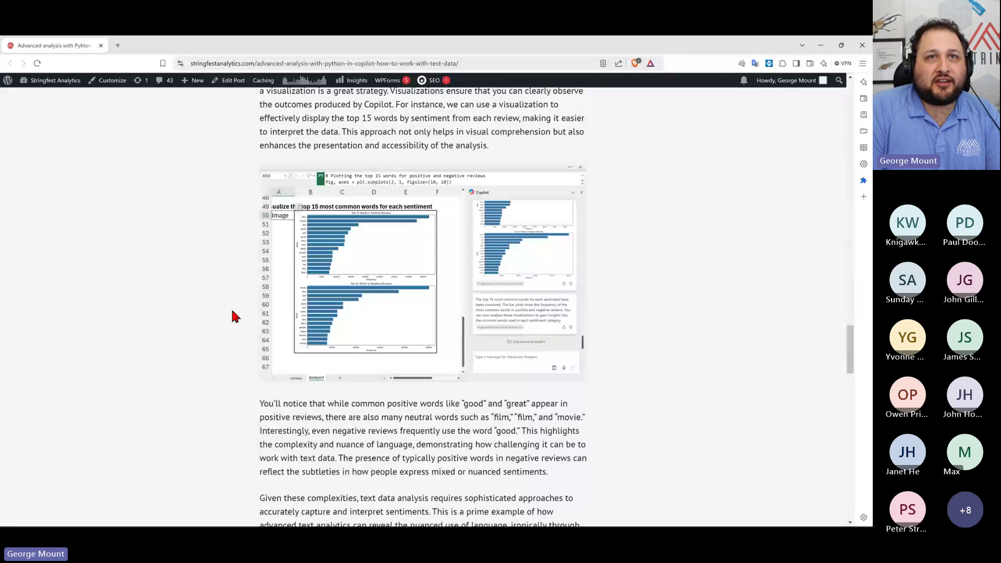
scroll(235, 315, down, 10)
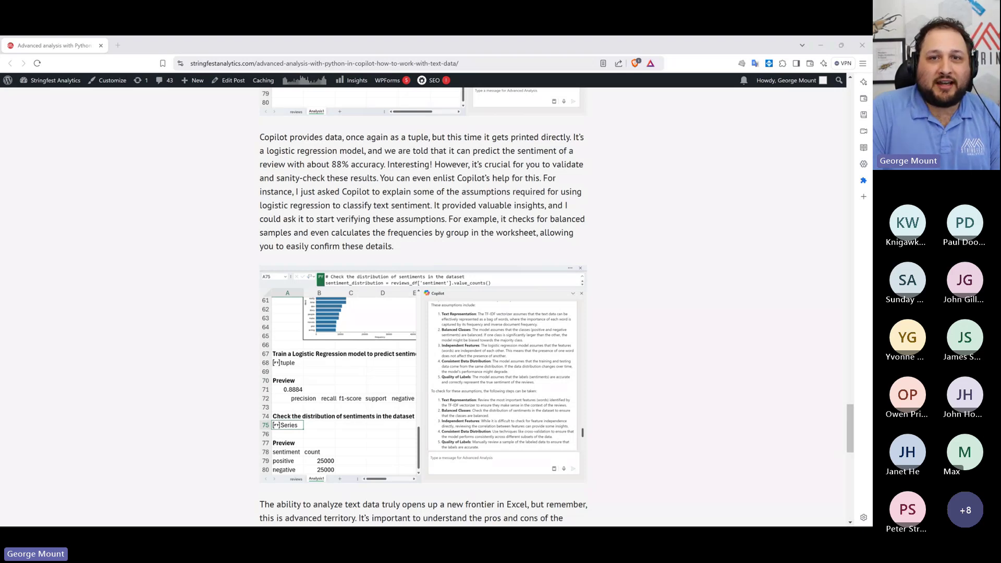
Switch to File Explorer and open the demo-files folder.
key(alt+Tab)
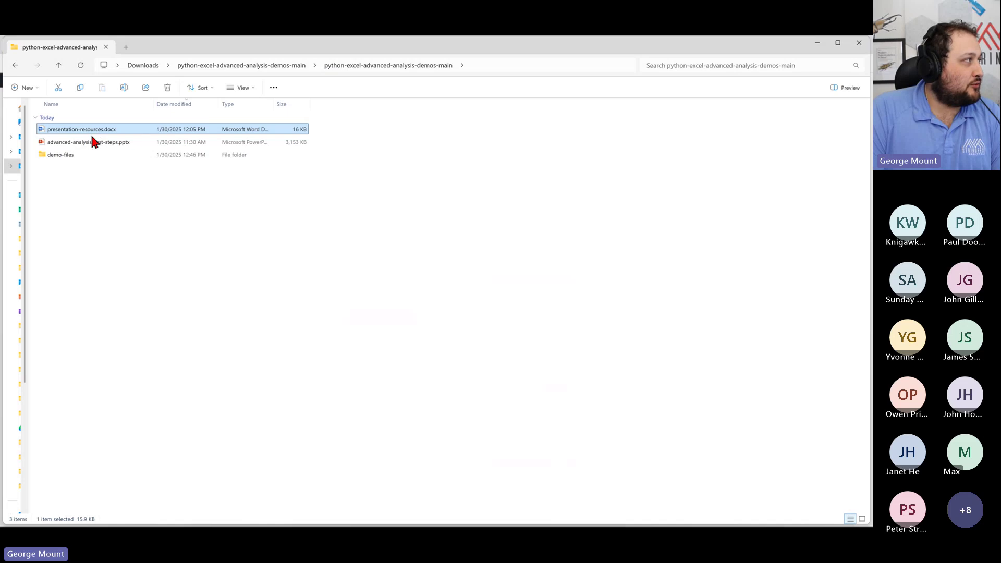
double_click(92, 152)
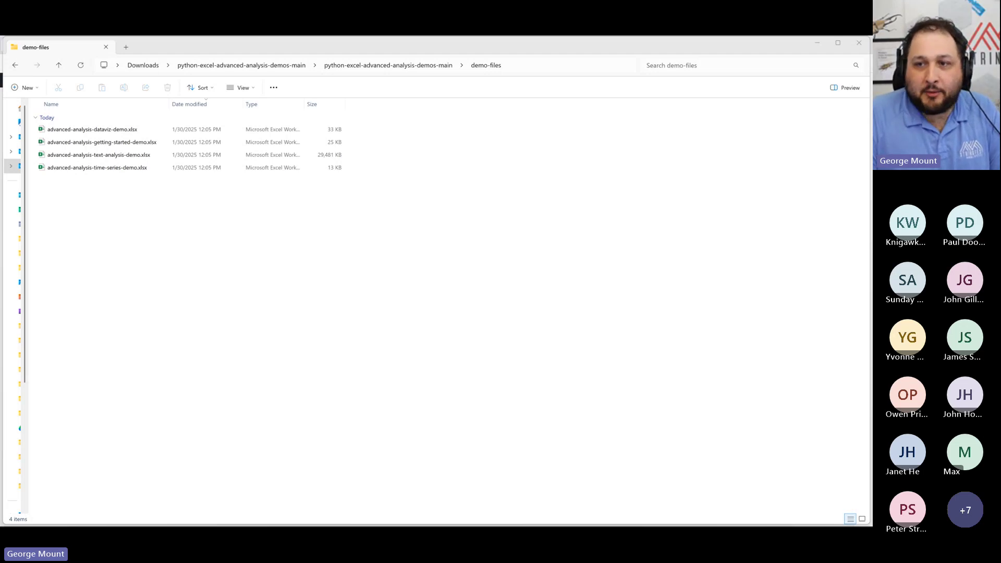
Switch to the Stringfest Analytics events page on Eventbrite and load more of the upcoming events.
key(alt+Tab)
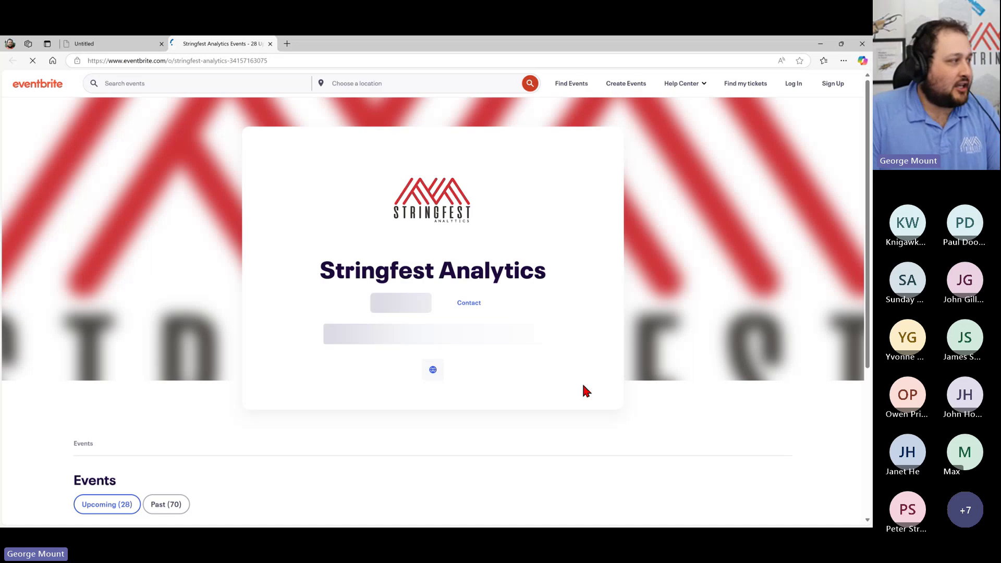
scroll(70, 326, down, 6)
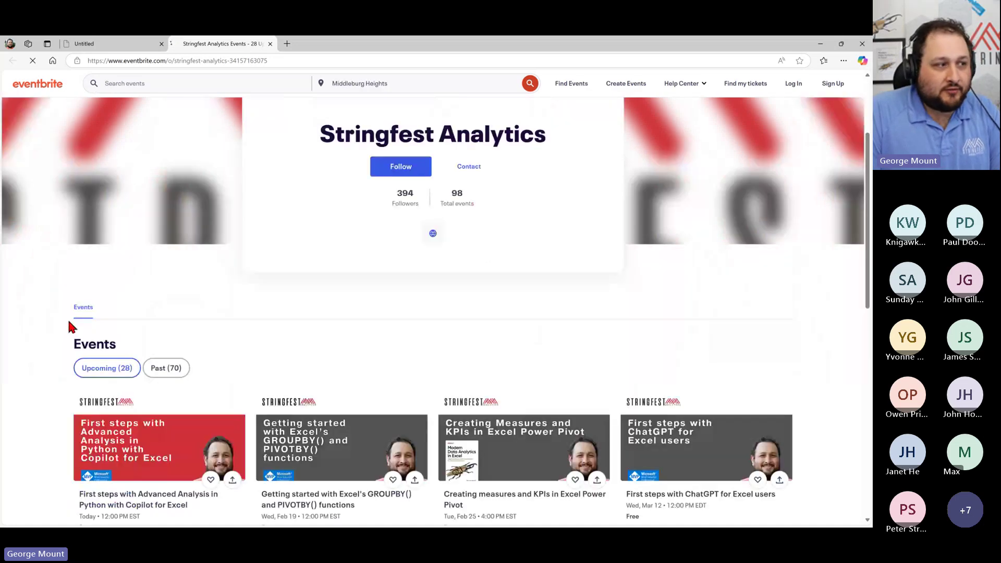
scroll(70, 326, down, 5)
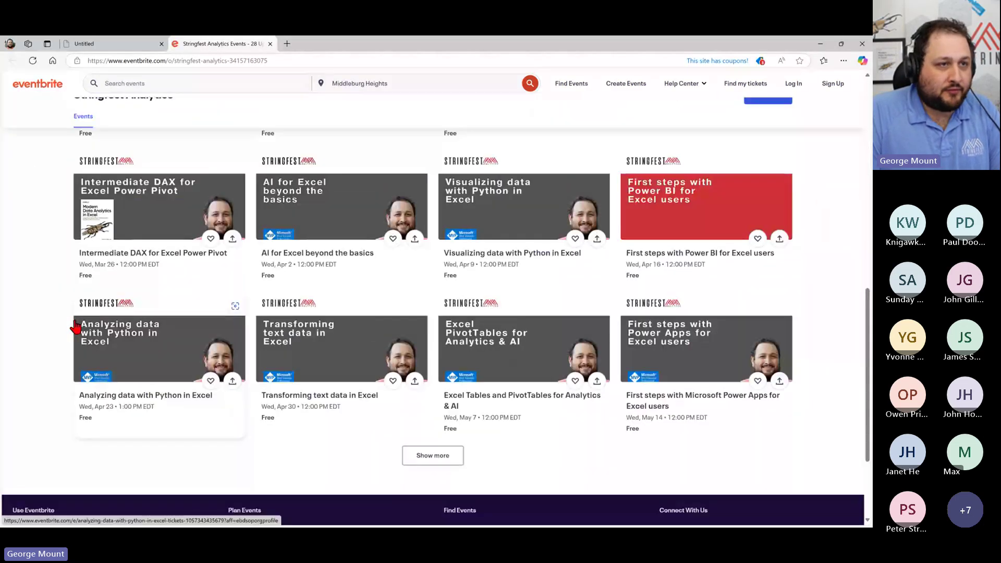
click(438, 456)
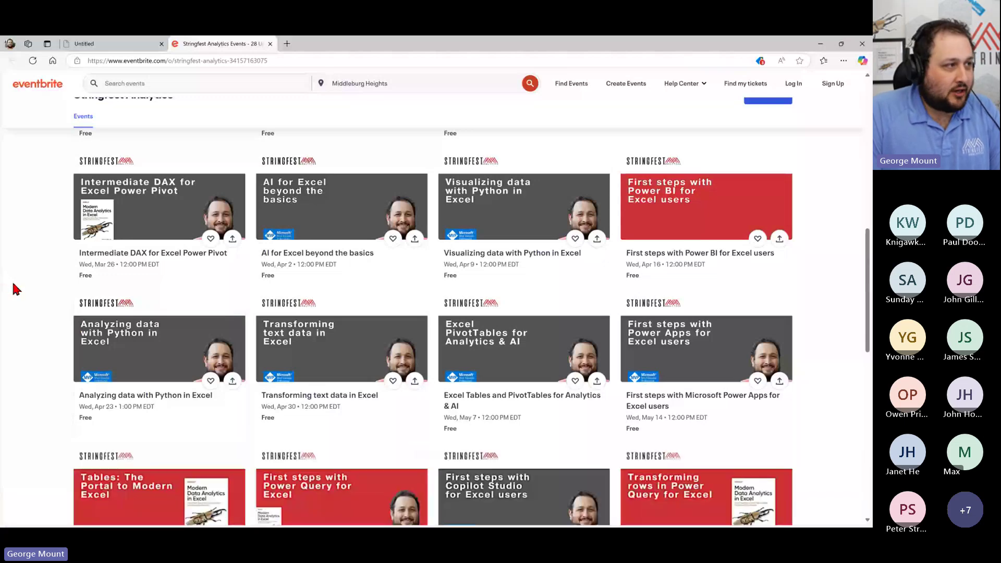
Look through the expanded list of upcoming Stringfest Analytics events.
scroll(16, 289, down, 1)
scroll(16, 289, down, 1)
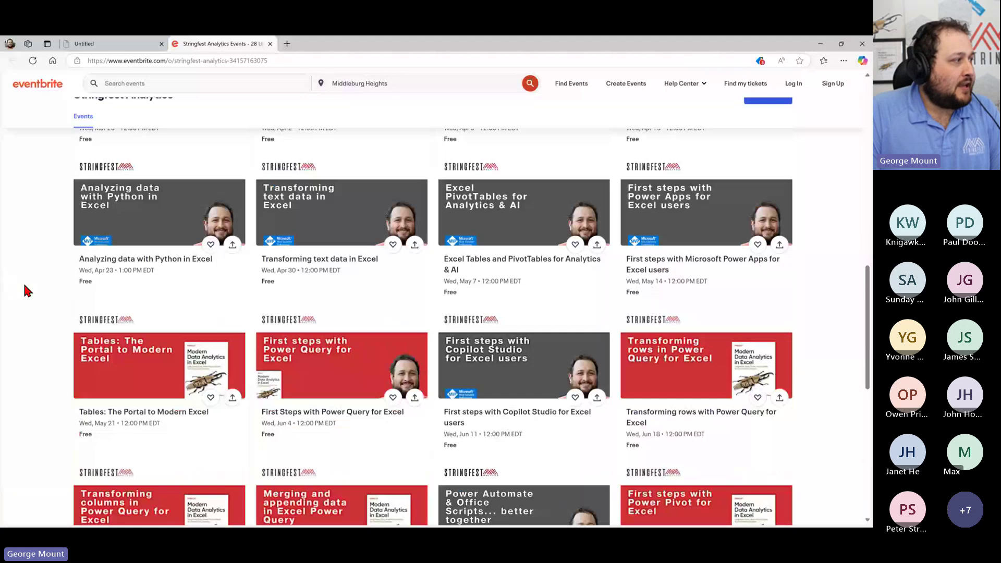
scroll(26, 290, down, 6)
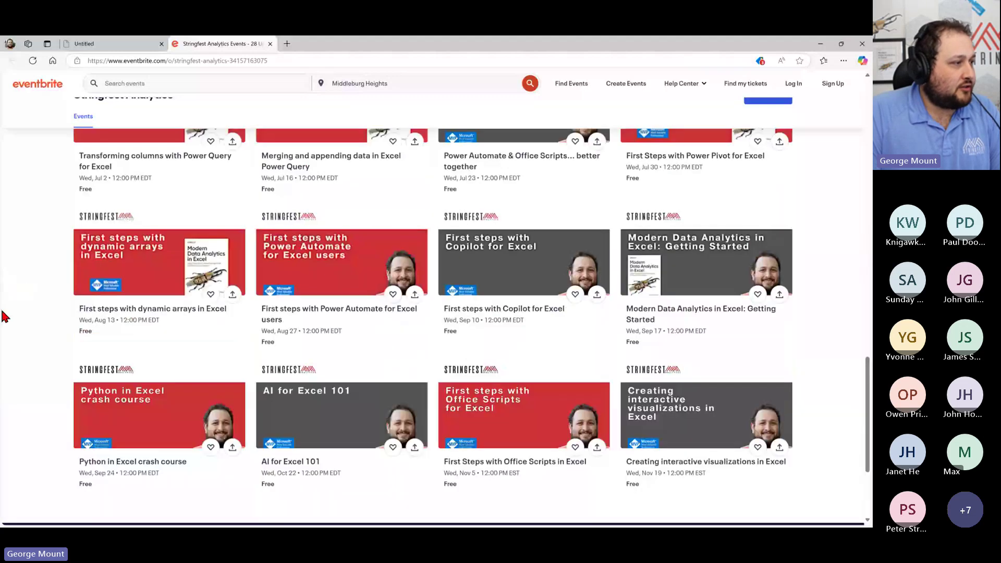
scroll(25, 307, up, 2)
scroll(27, 311, up, 1)
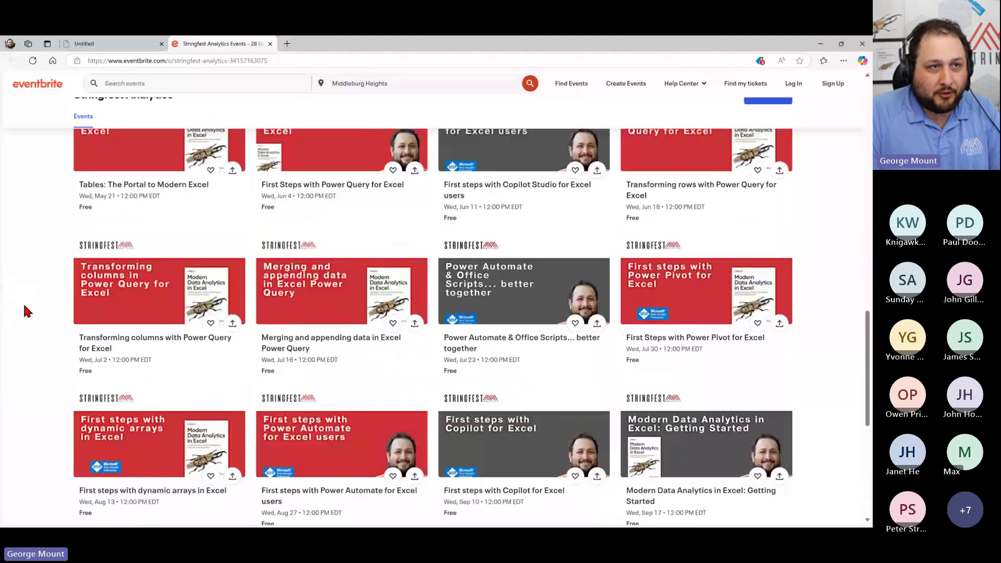
scroll(23, 312, down, 4)
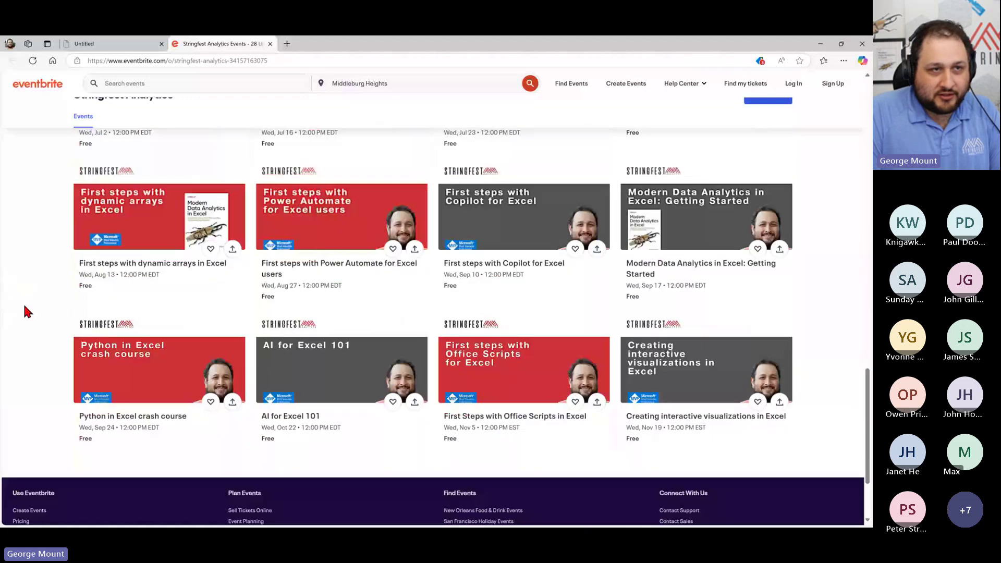
scroll(28, 312, up, 4)
scroll(24, 312, up, 5)
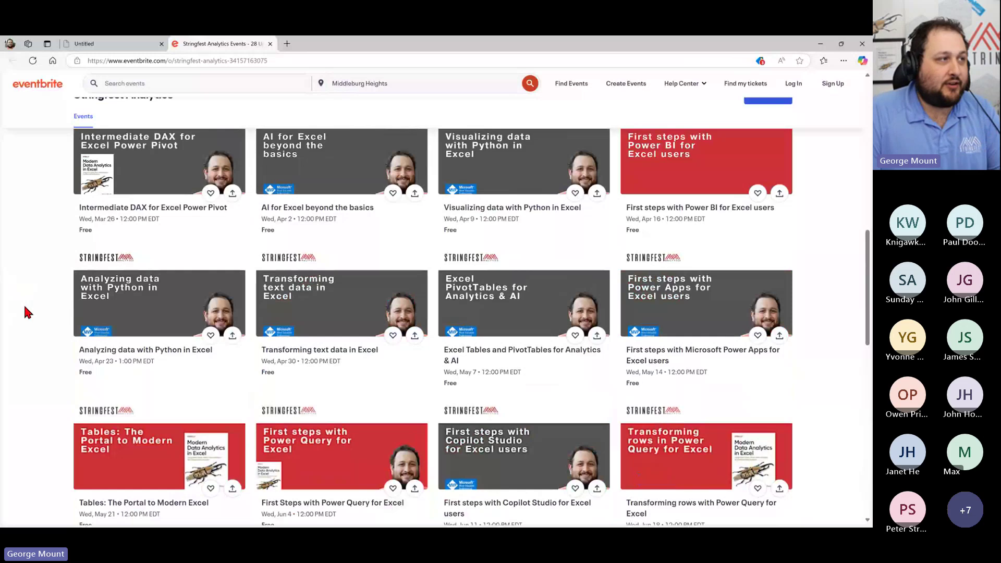
scroll(25, 308, up, 3)
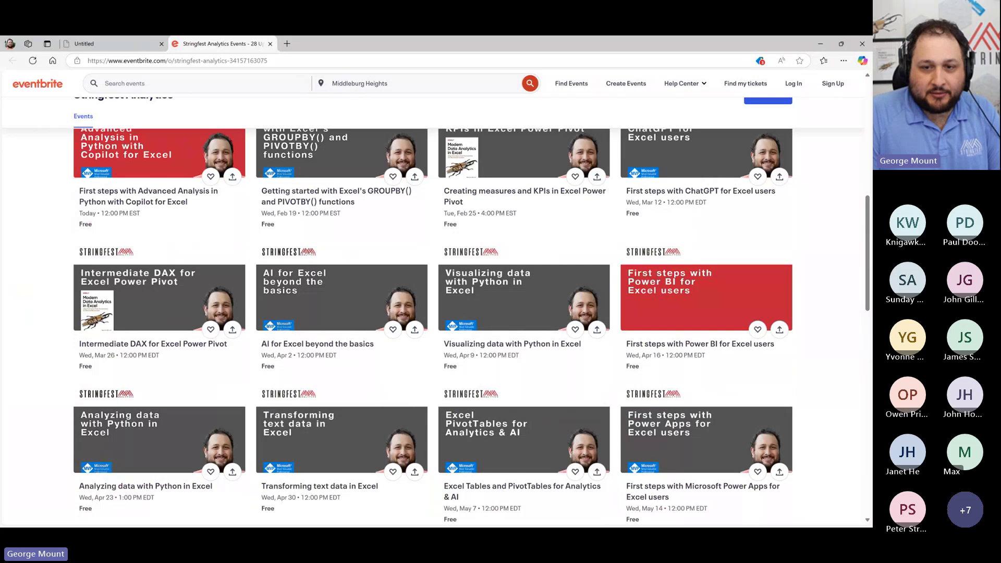
Switch to the browser window with the Stringfest Analytics Event feedback page and maximize it.
key(alt+Tab)
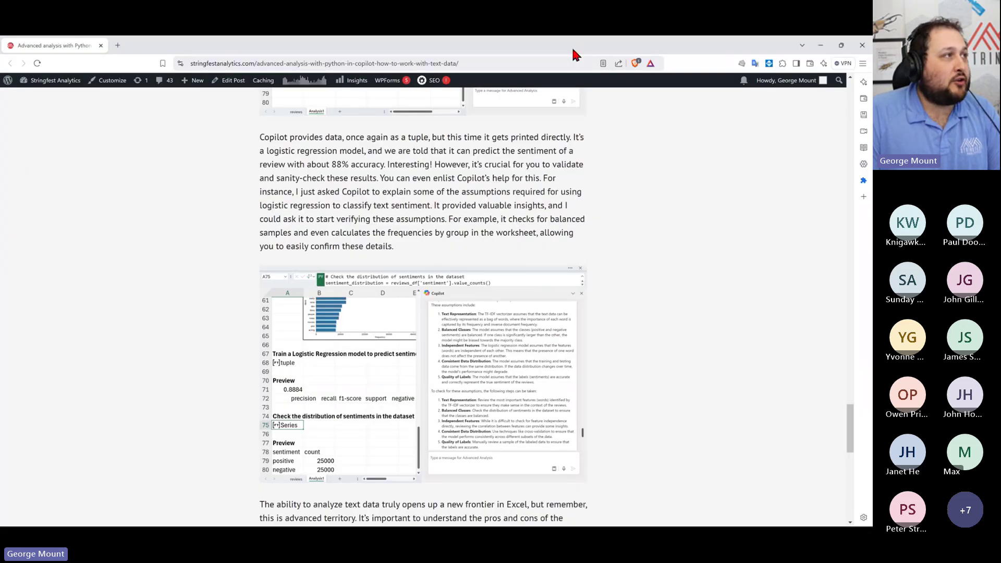
key(alt+Tab)
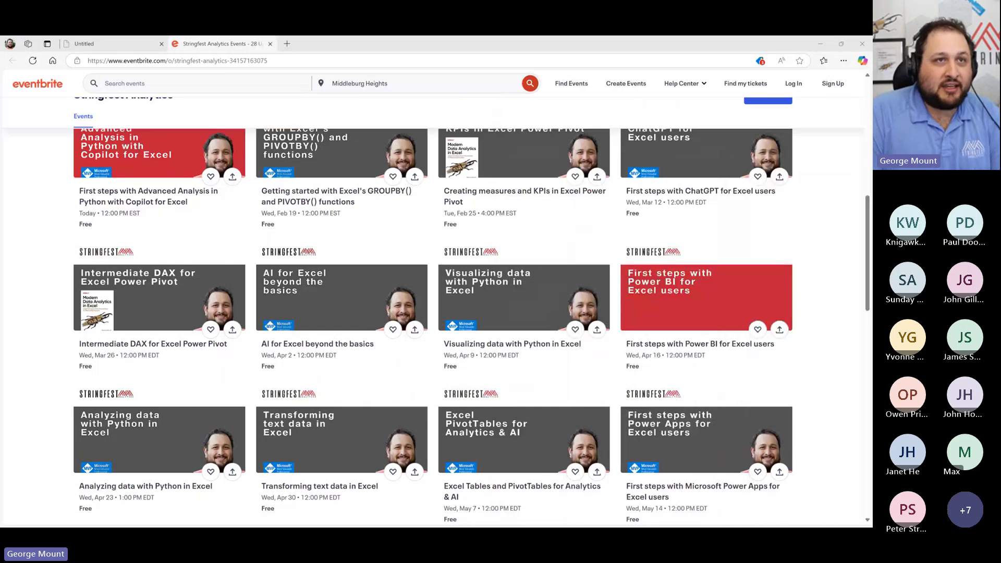
key(alt+Tab)
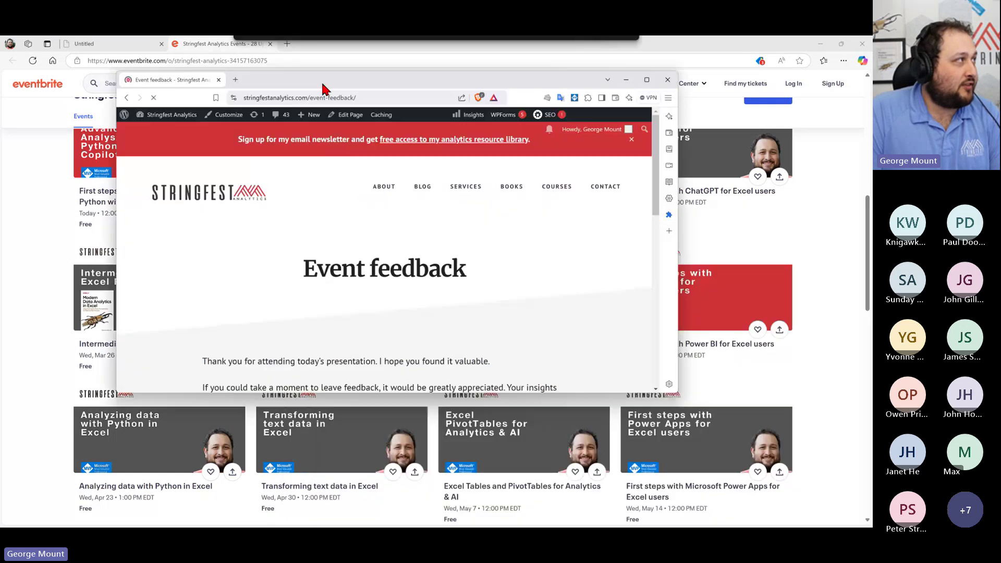
double_click(276, 76)
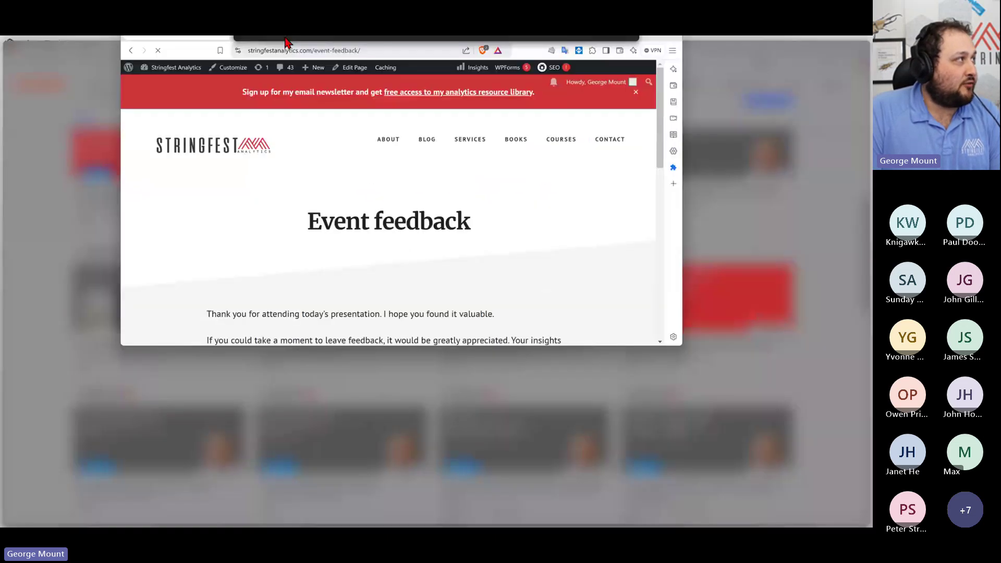
click(272, 64)
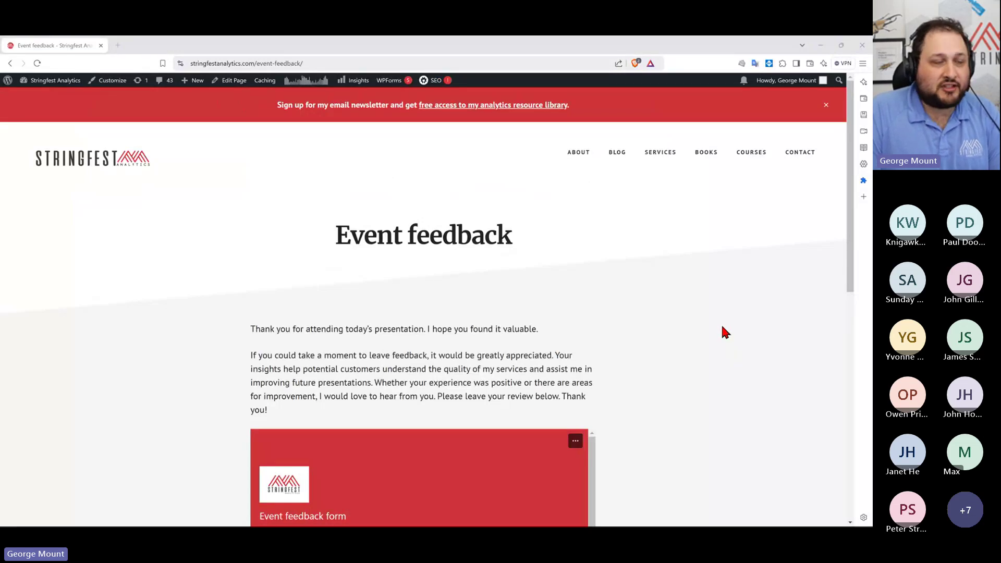
Review the questions of the event feedback form, from the event attended to the optional testimonial.
scroll(723, 328, down, 5)
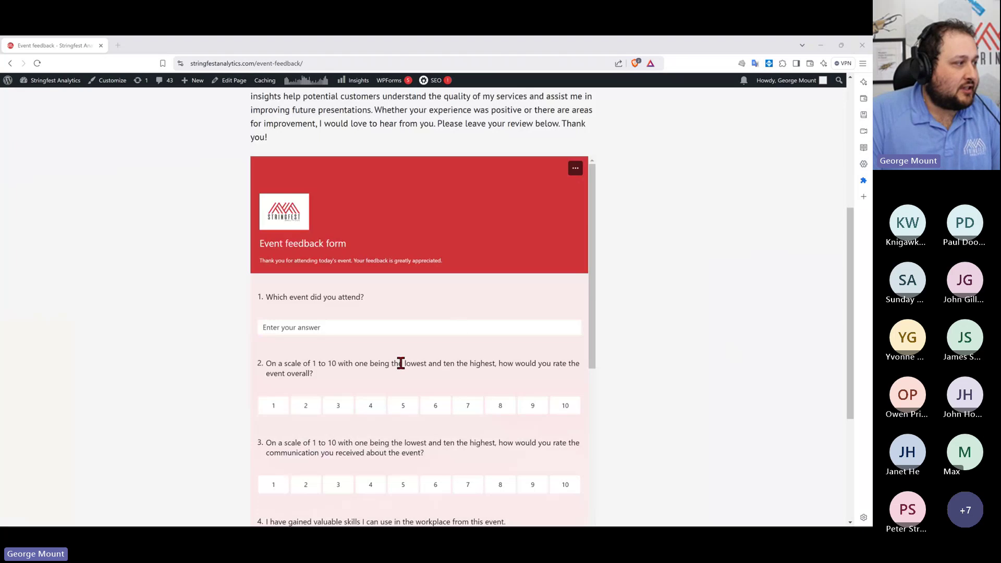
scroll(400, 362, down, 2)
scroll(179, 379, down, 2)
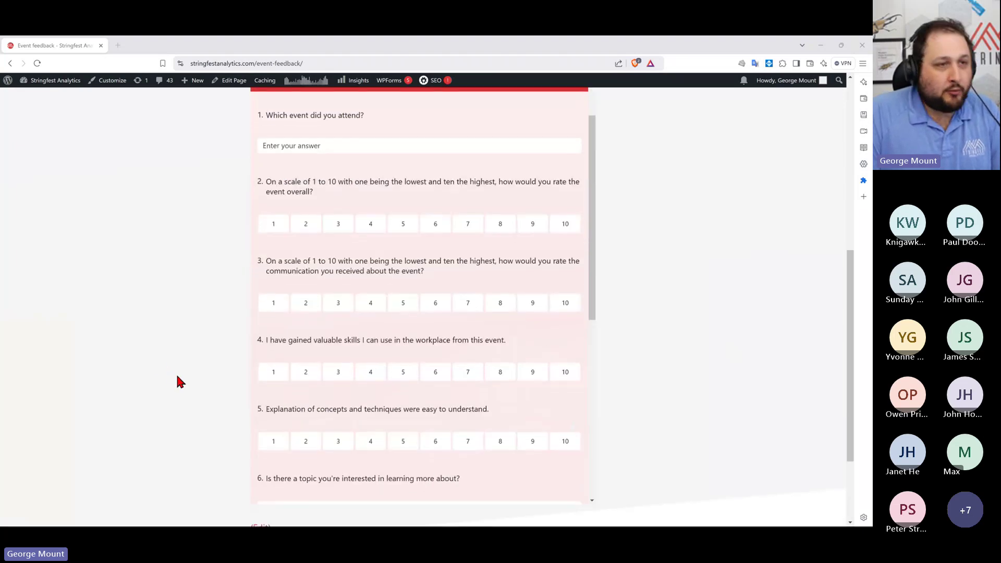
scroll(712, 379, down, 1)
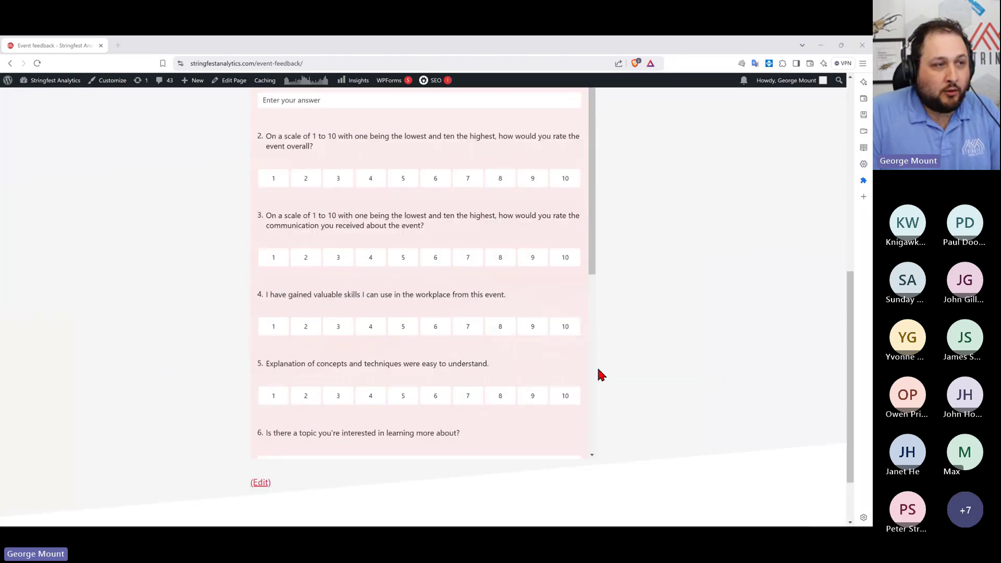
scroll(500, 384, down, 2)
scroll(501, 384, down, 3)
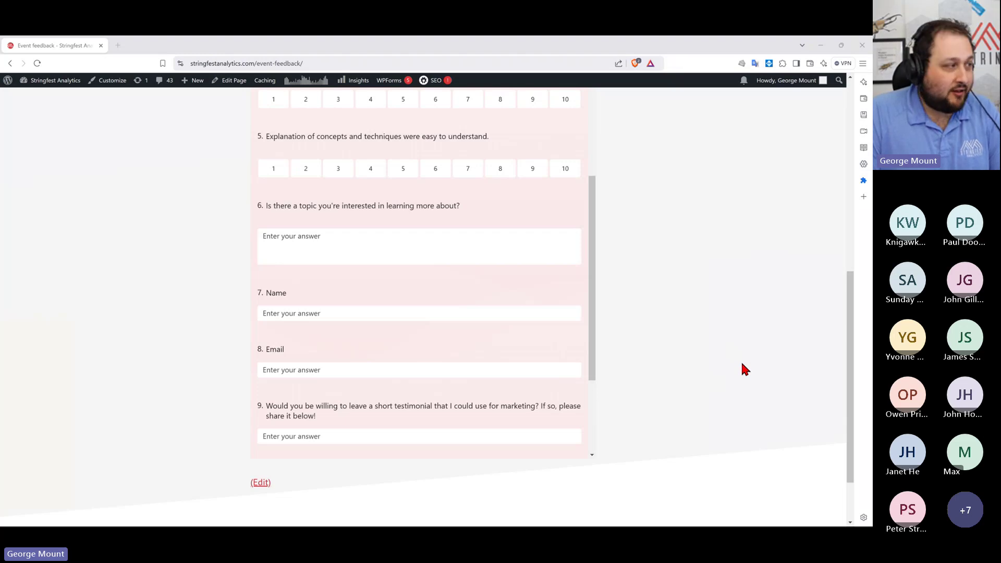
scroll(743, 365, down, 2)
scroll(743, 366, up, 3)
scroll(745, 368, down, 3)
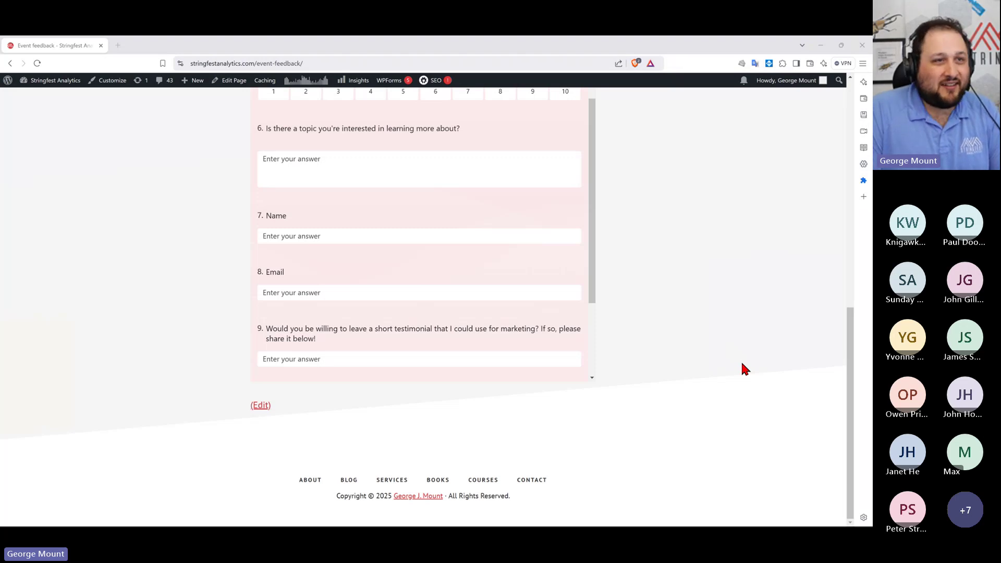
scroll(742, 365, up, 2)
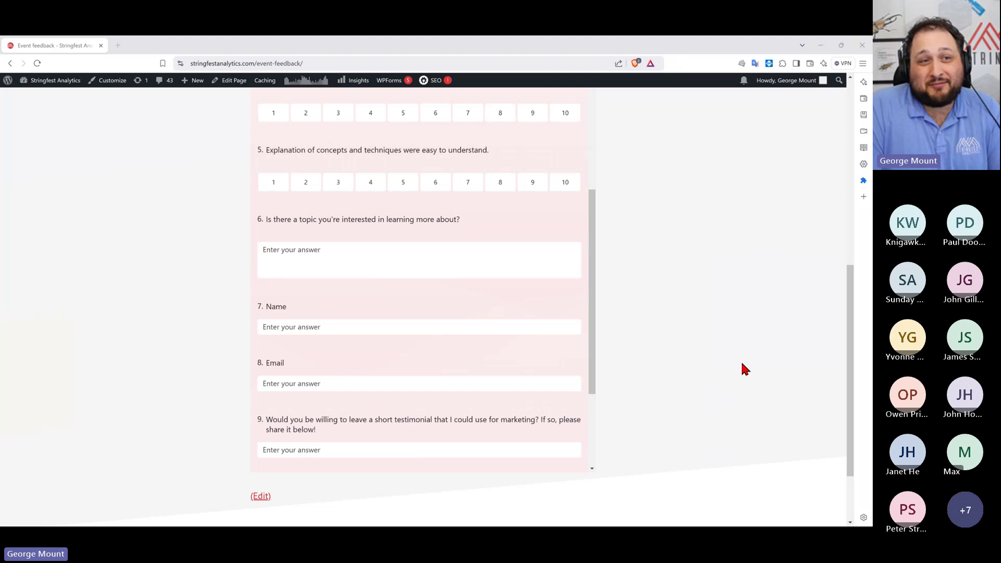
scroll(743, 364, up, 8)
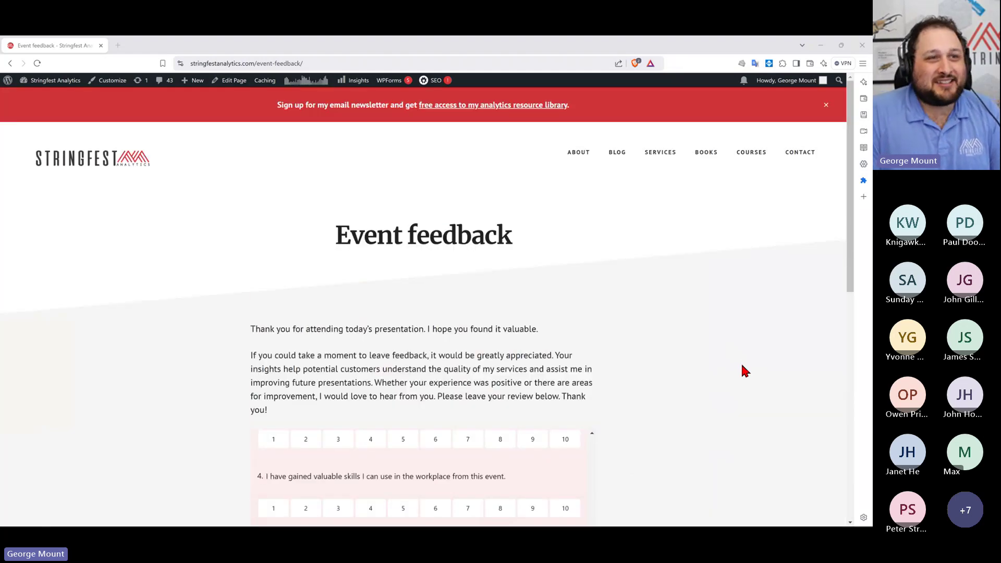
scroll(742, 366, down, 8)
scroll(743, 366, up, 5)
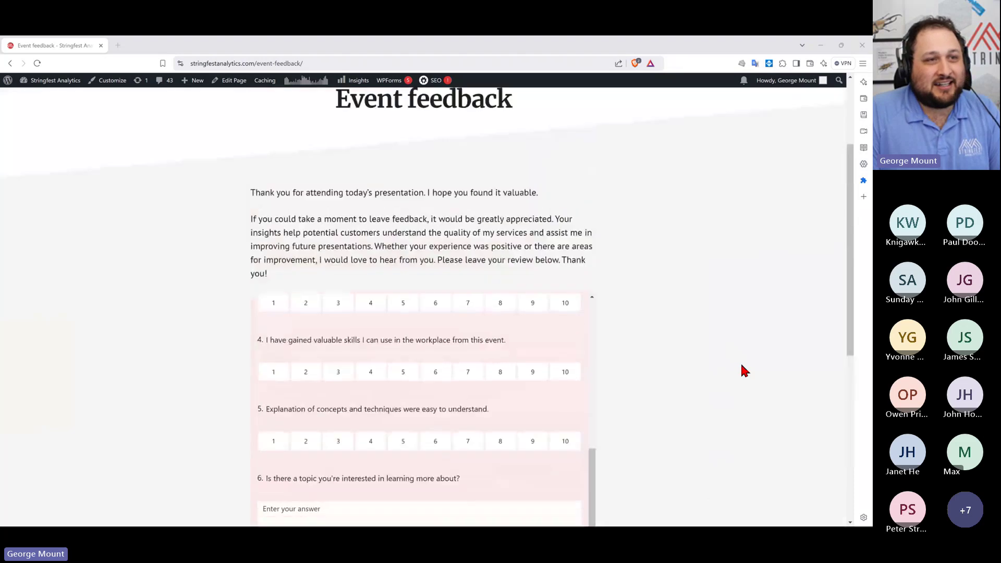